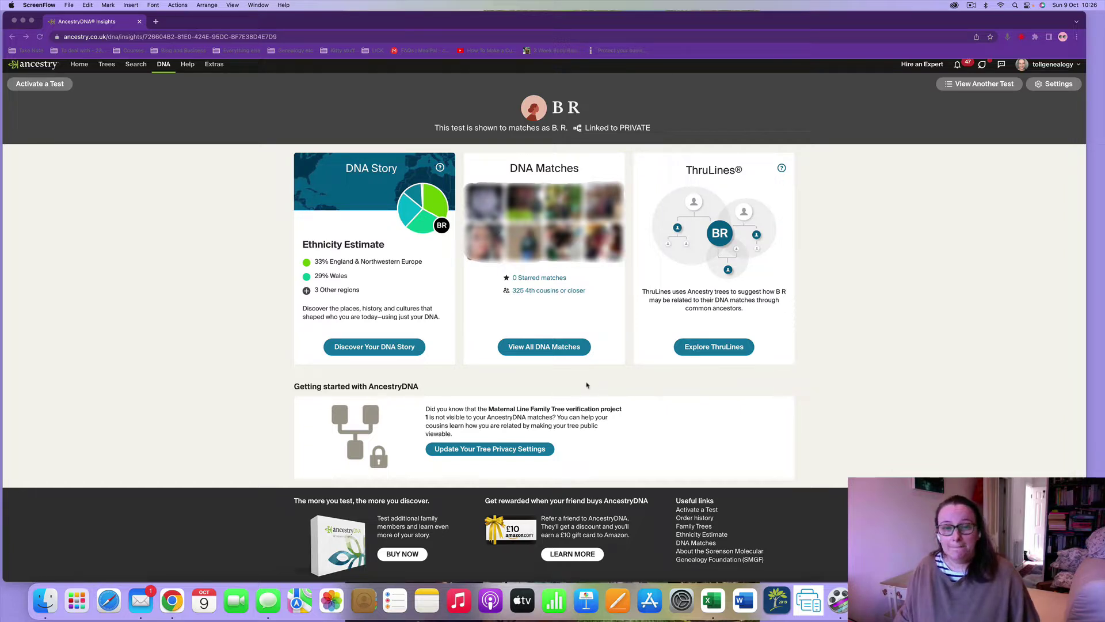
Step: Open B R's DNA matches and display them split by parent
left_click(525, 358)
left_click(525, 353)
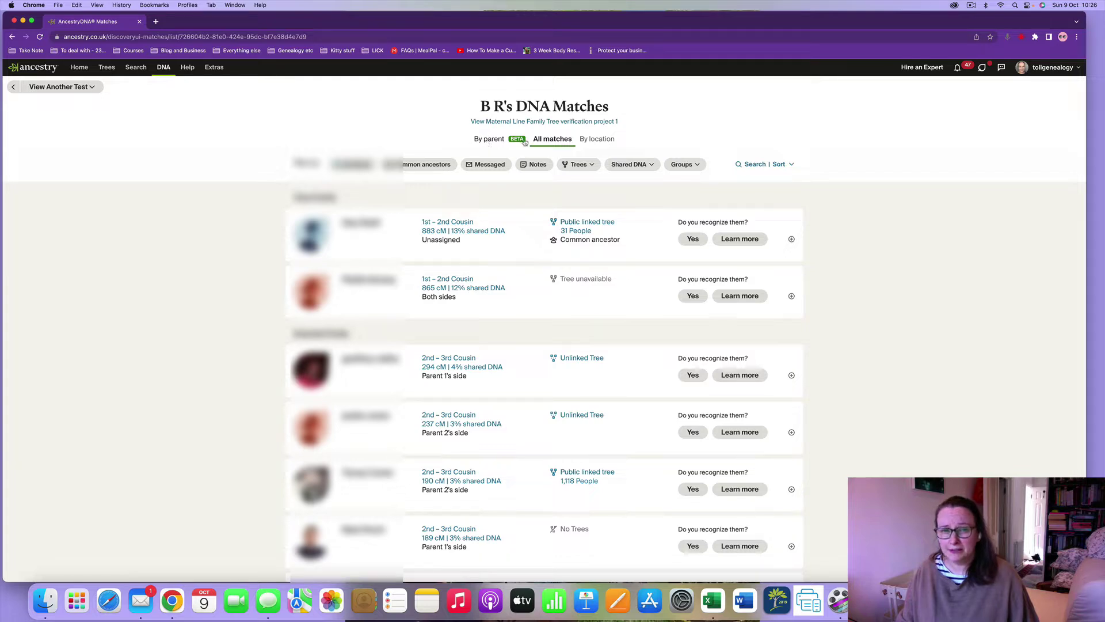
left_click(491, 144)
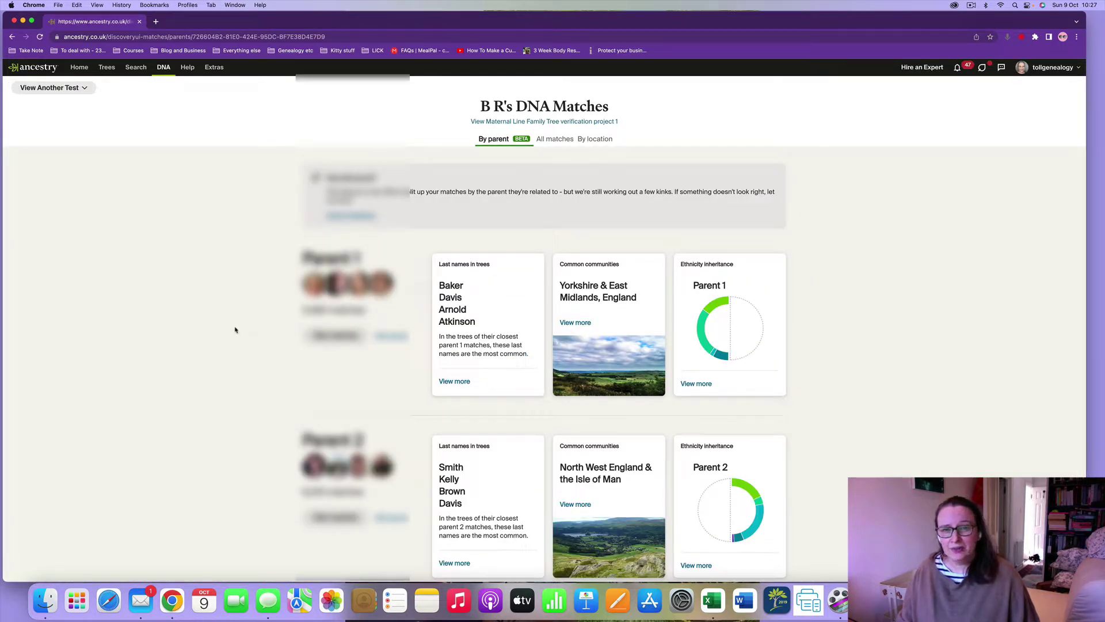
Step: Review the Parent 1, Parent 2, Both sides and Unassigned sections of the by-parent match overview
scroll(235, 330, "down", 1)
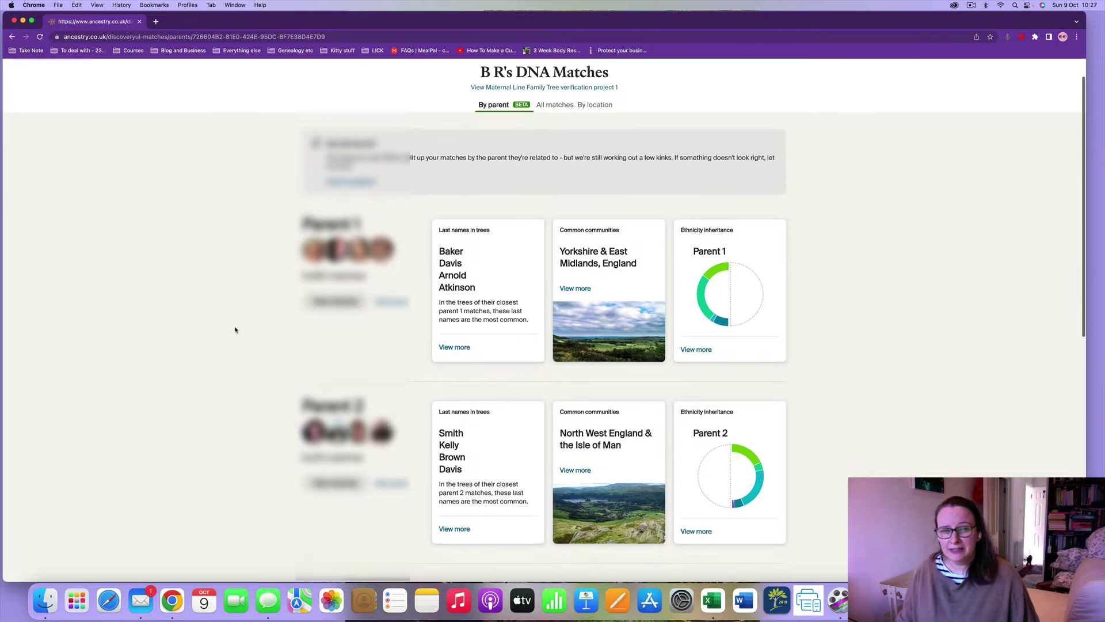
scroll(235, 329, "down", 2)
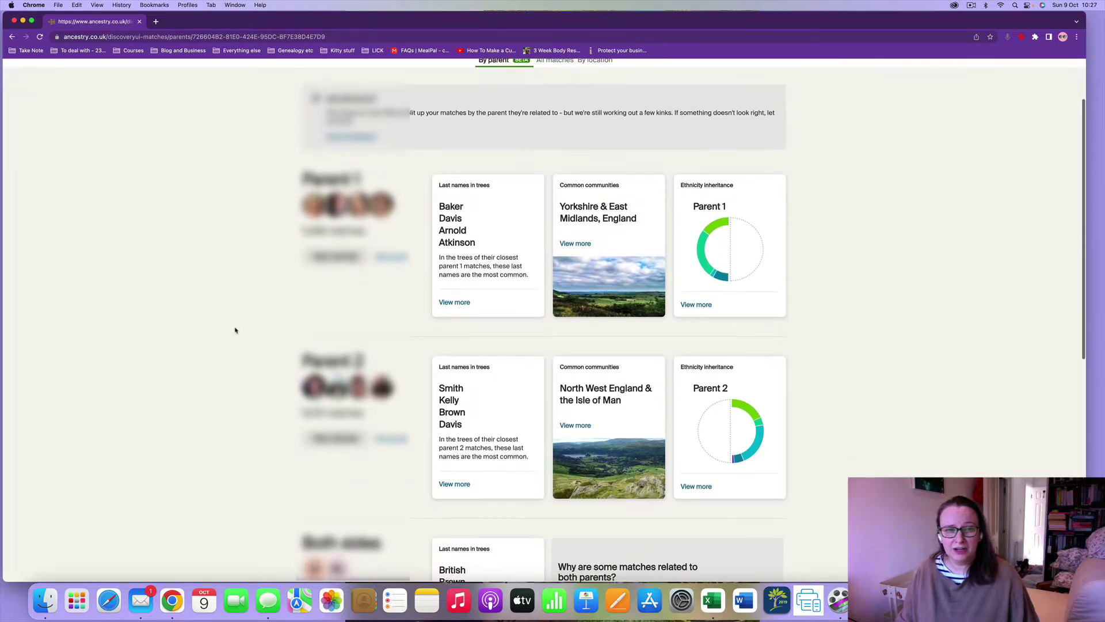
scroll(235, 329, "down", 1)
scroll(235, 330, "up", 1)
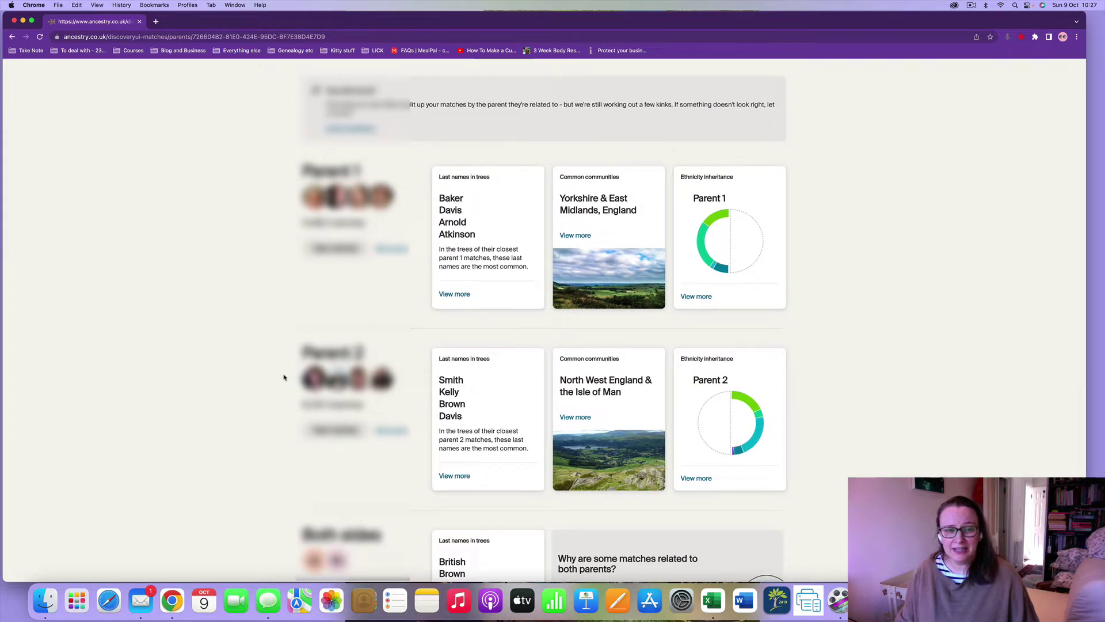
scroll(345, 408, "down", 1)
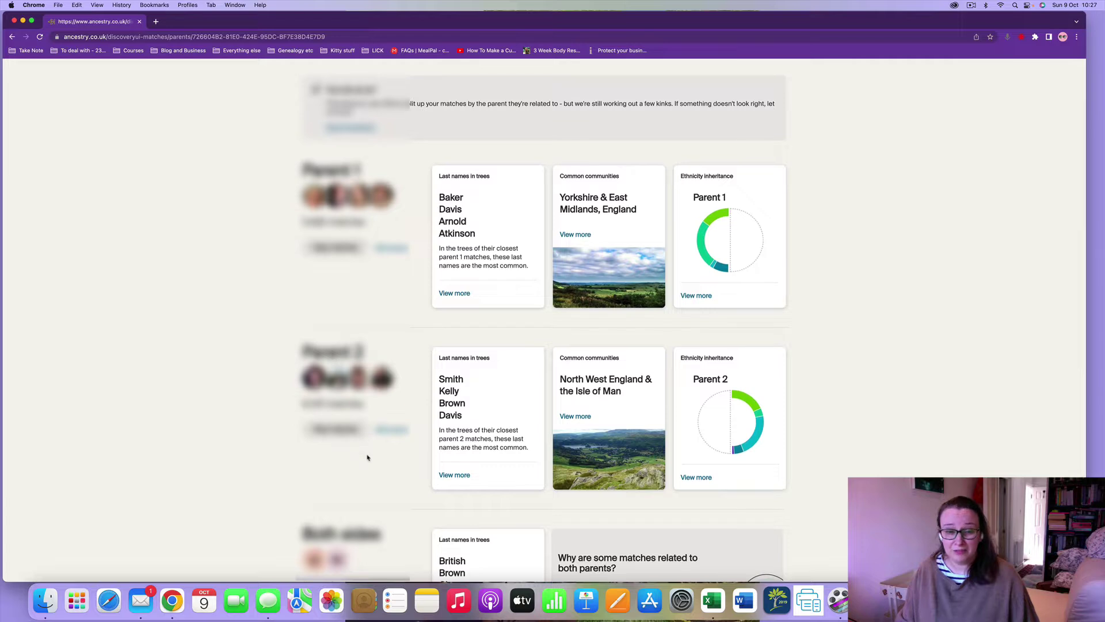
scroll(367, 458, "down", 5)
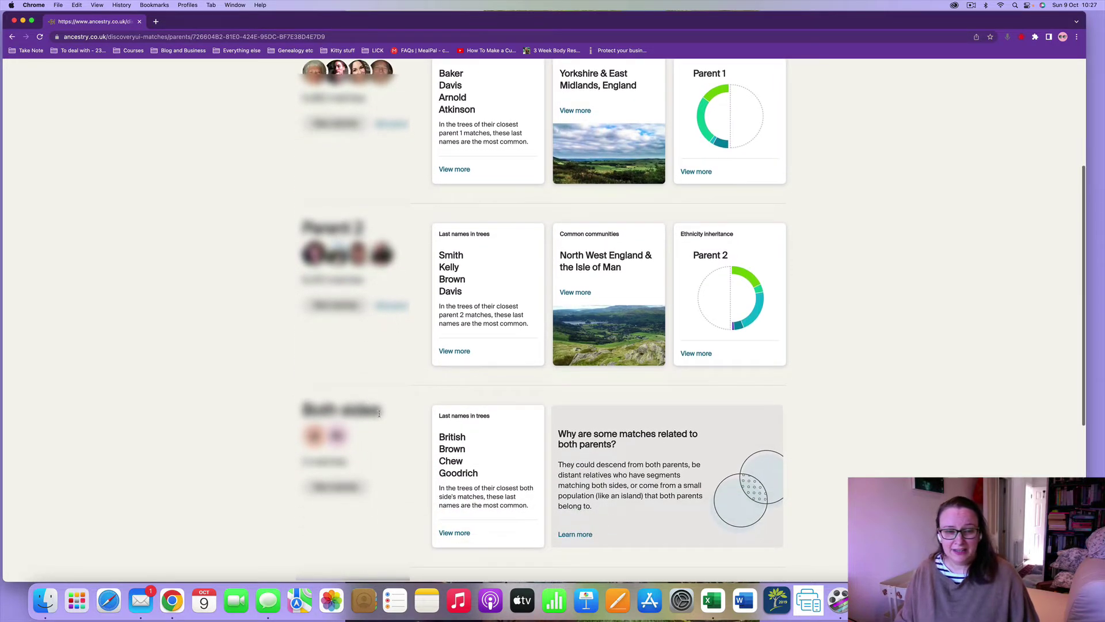
scroll(402, 451, "down", 10)
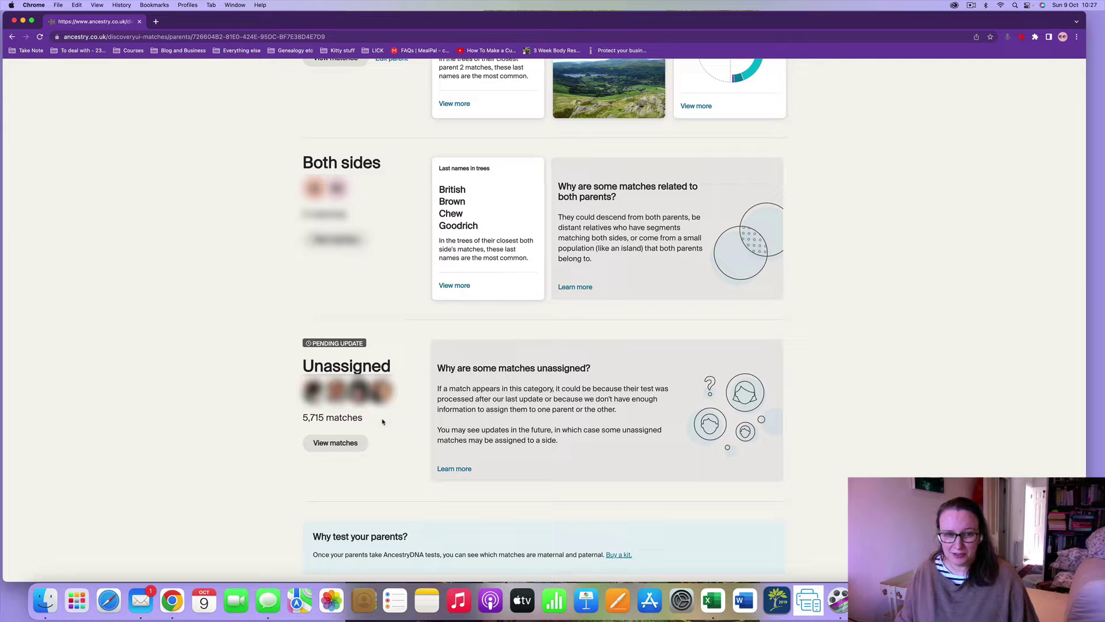
scroll(386, 422, "up", 2)
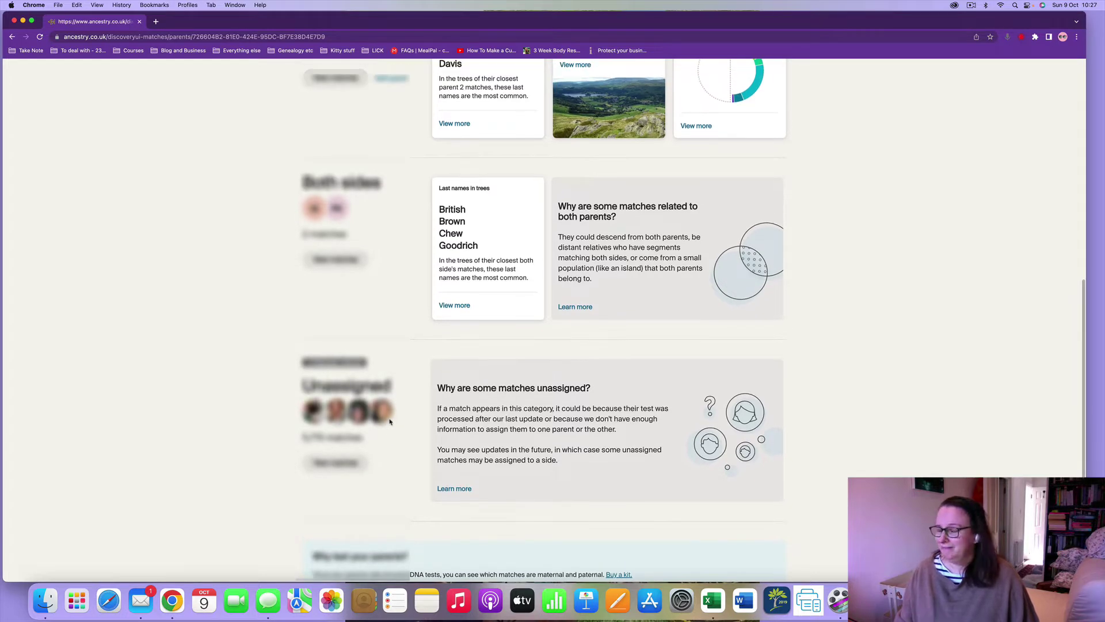
scroll(389, 422, "up", 10)
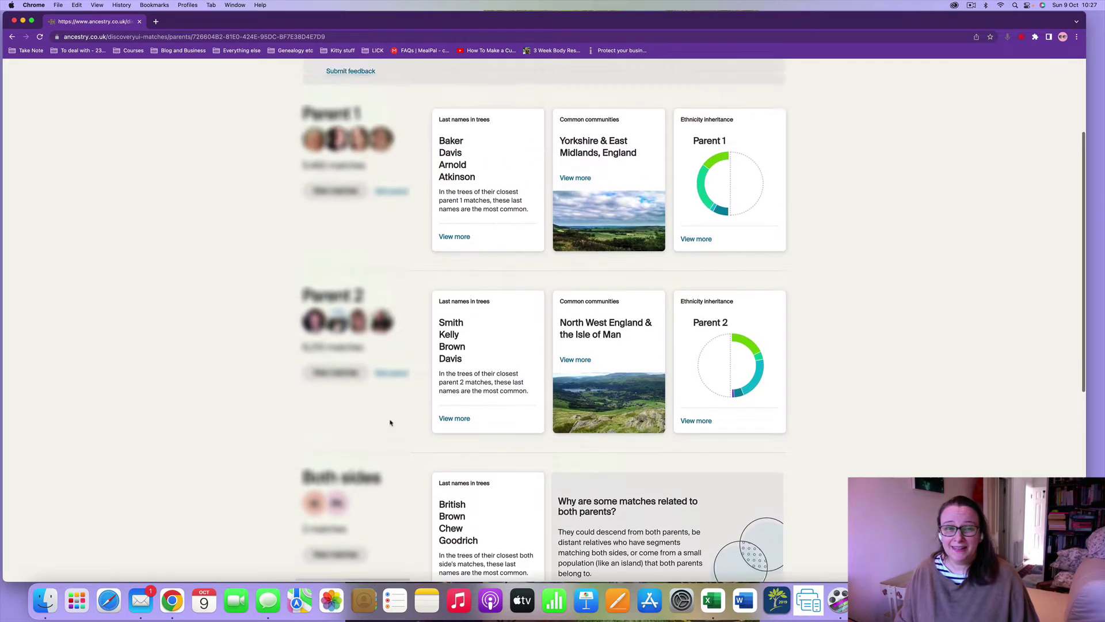
scroll(375, 354, "up", 3)
scroll(375, 357, "up", 1)
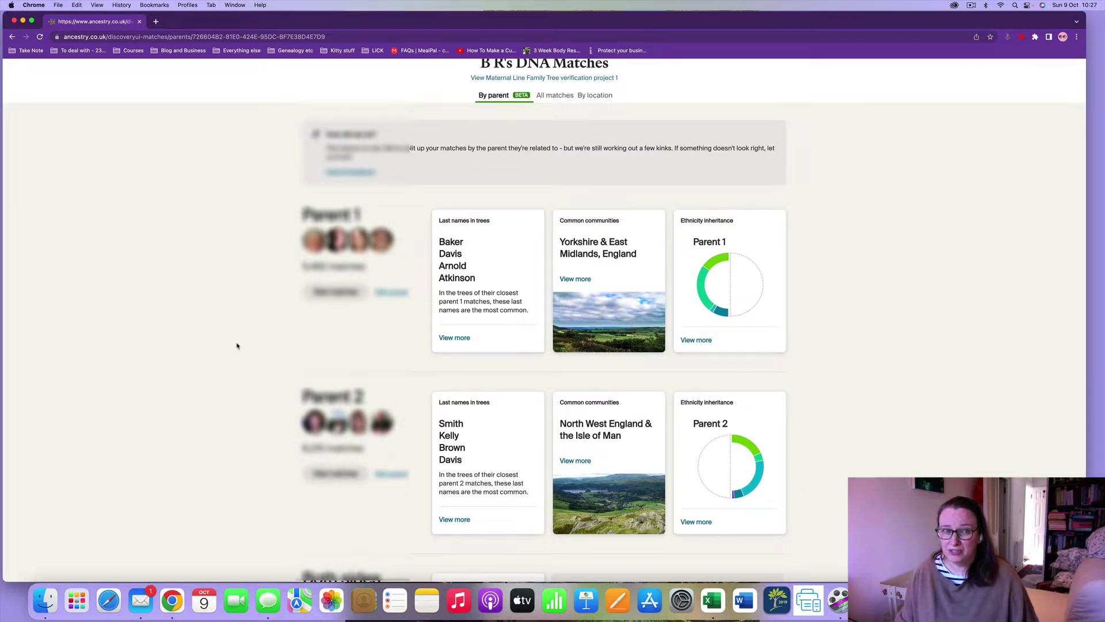
scroll(285, 183, "down", 1)
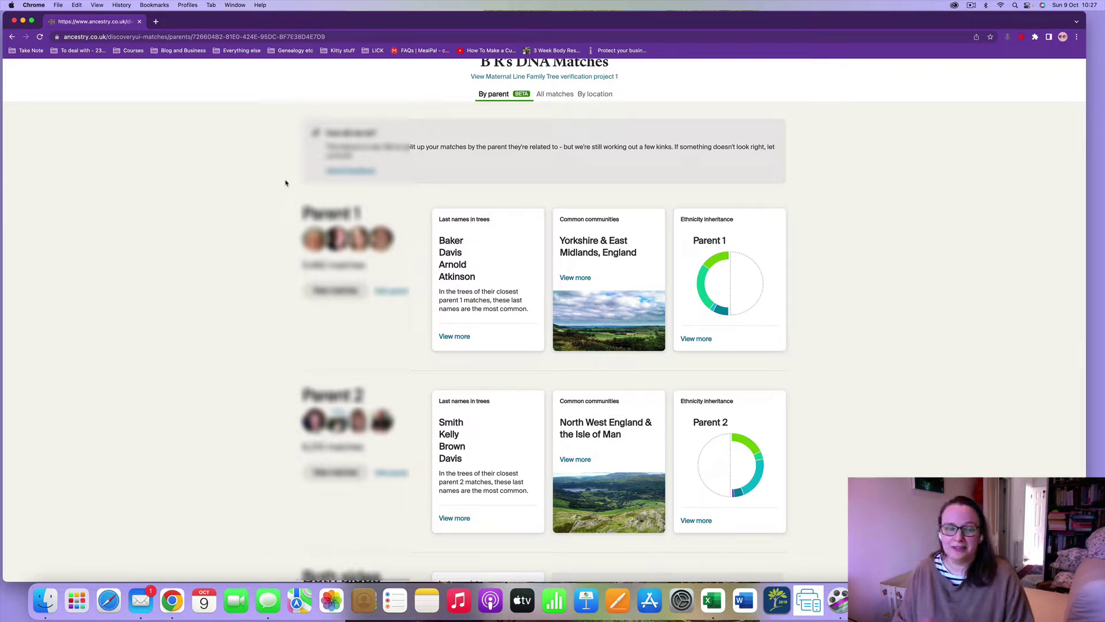
Step: Switch to all matches, go back to the DNA summary, and reopen the full DNA match list from there
left_click(555, 94)
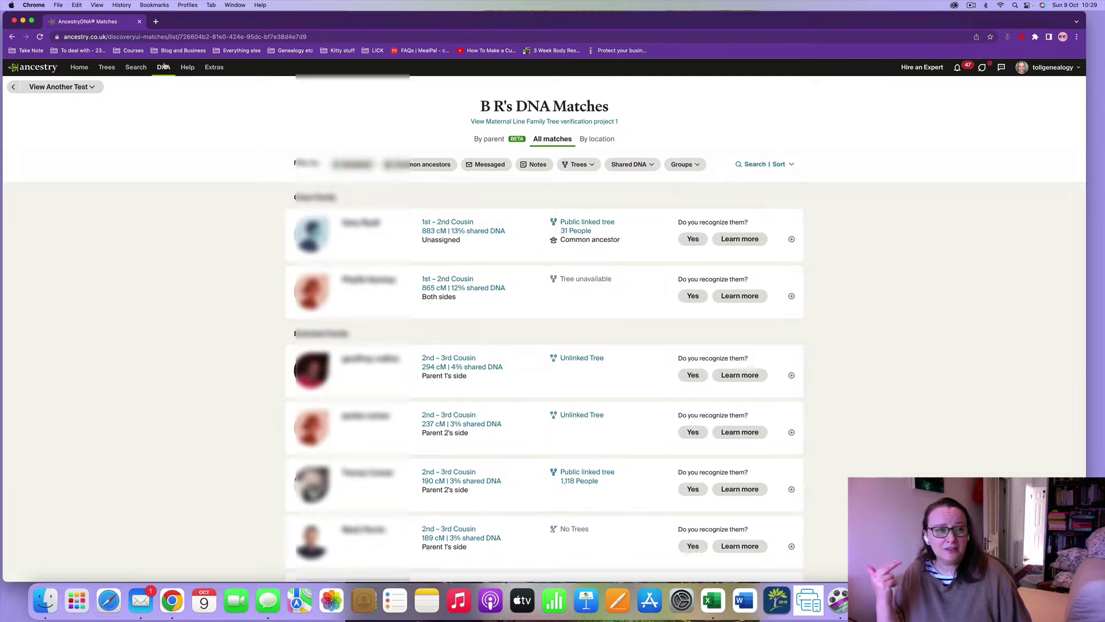
left_click(160, 87)
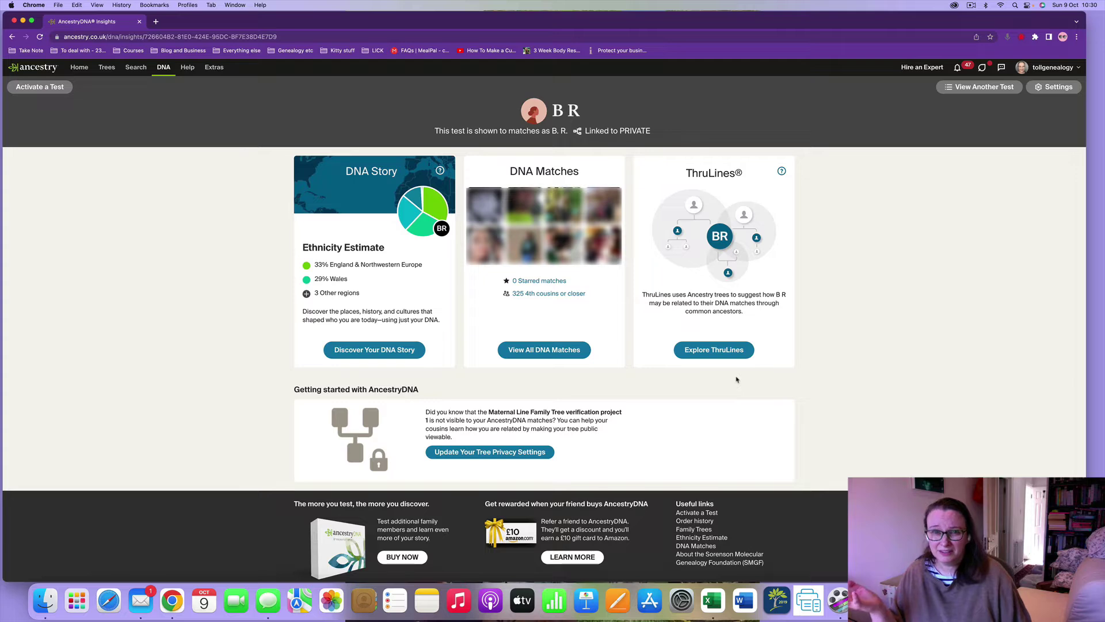
left_click(524, 352)
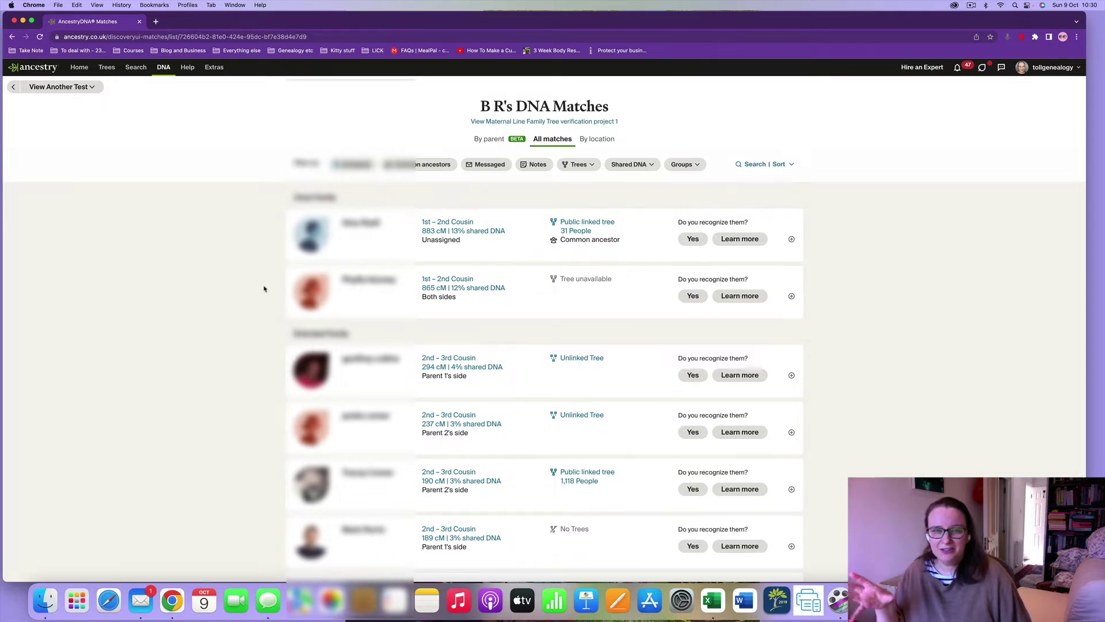
Step: Look through the full match list, examining the predicted relationship, shared DNA and parental side of the closest matches
scroll(268, 298, "down", 5)
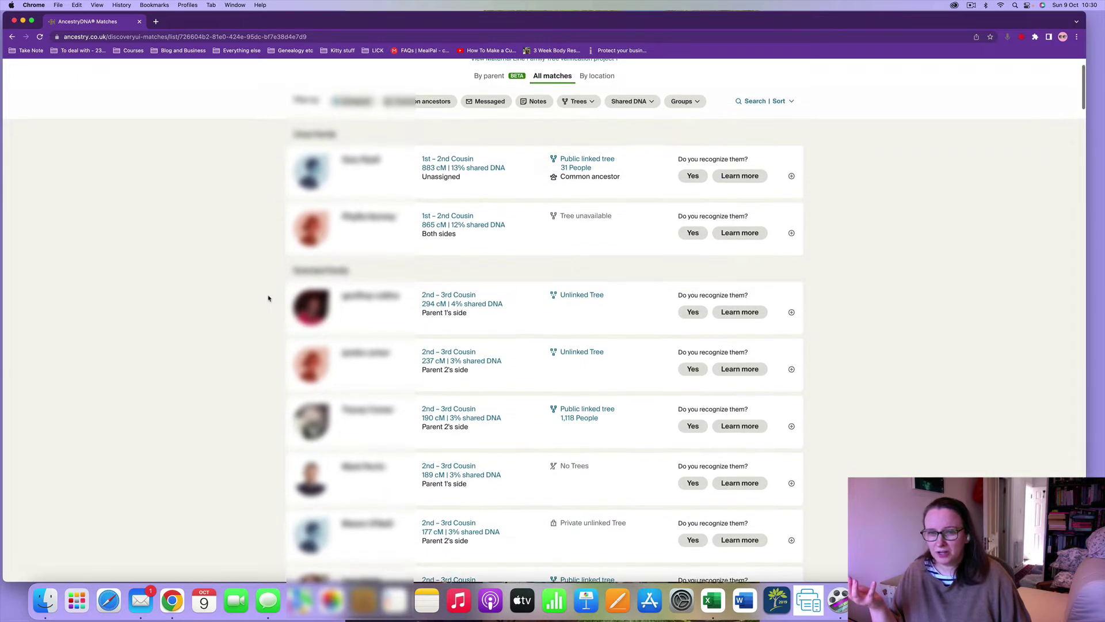
scroll(270, 299, "down", 2)
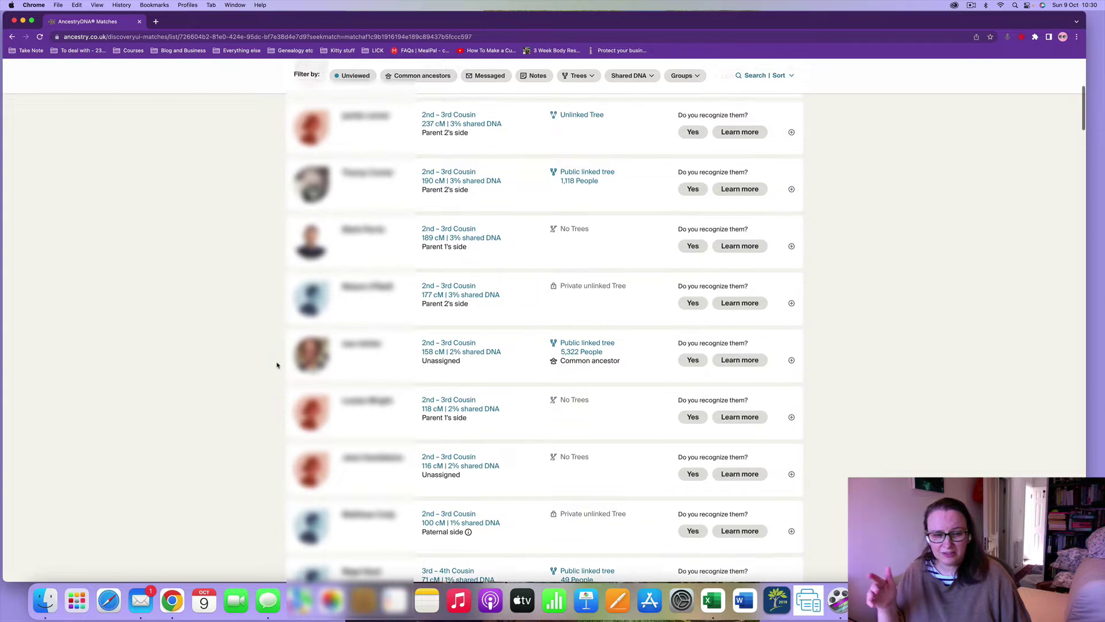
scroll(276, 366, "down", 1)
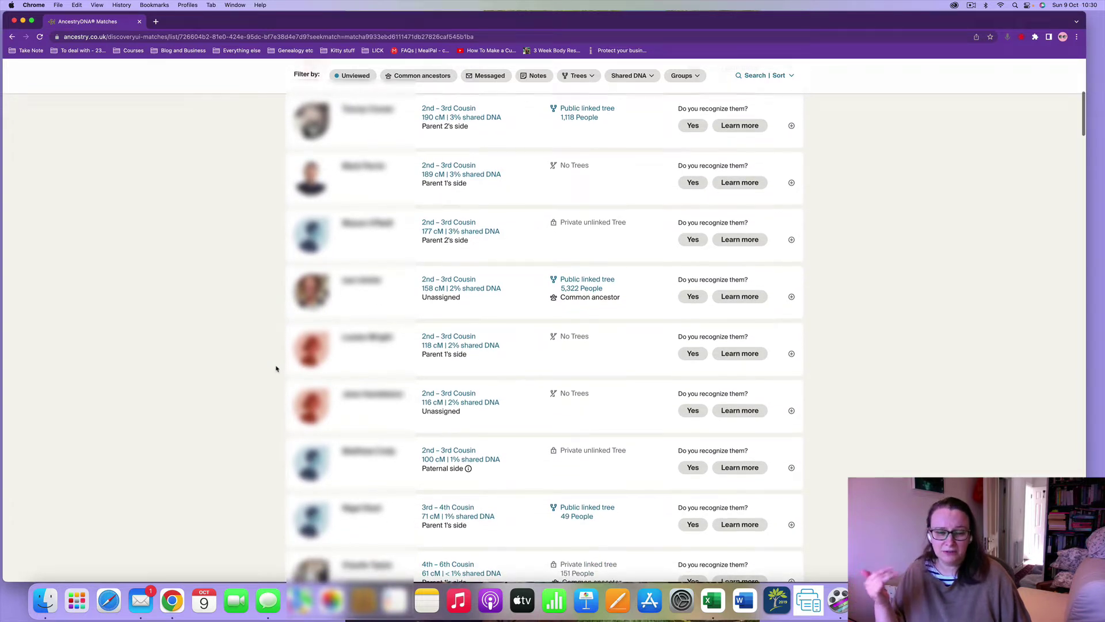
scroll(276, 368, "up", 1)
scroll(275, 368, "up", 3)
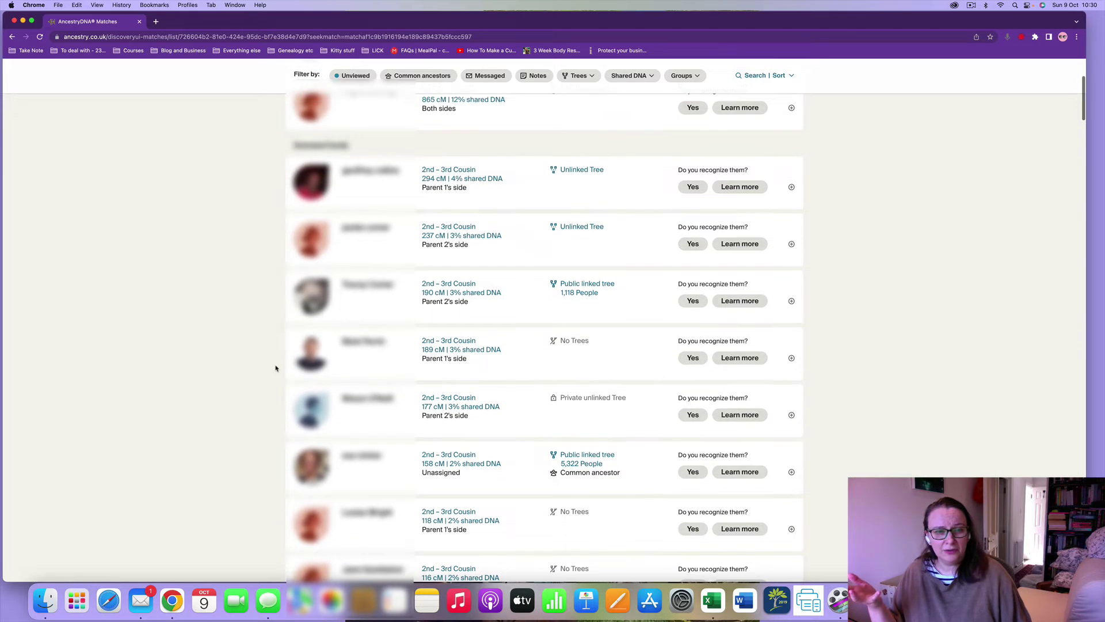
scroll(276, 368, "up", 3)
scroll(276, 368, "up", 1)
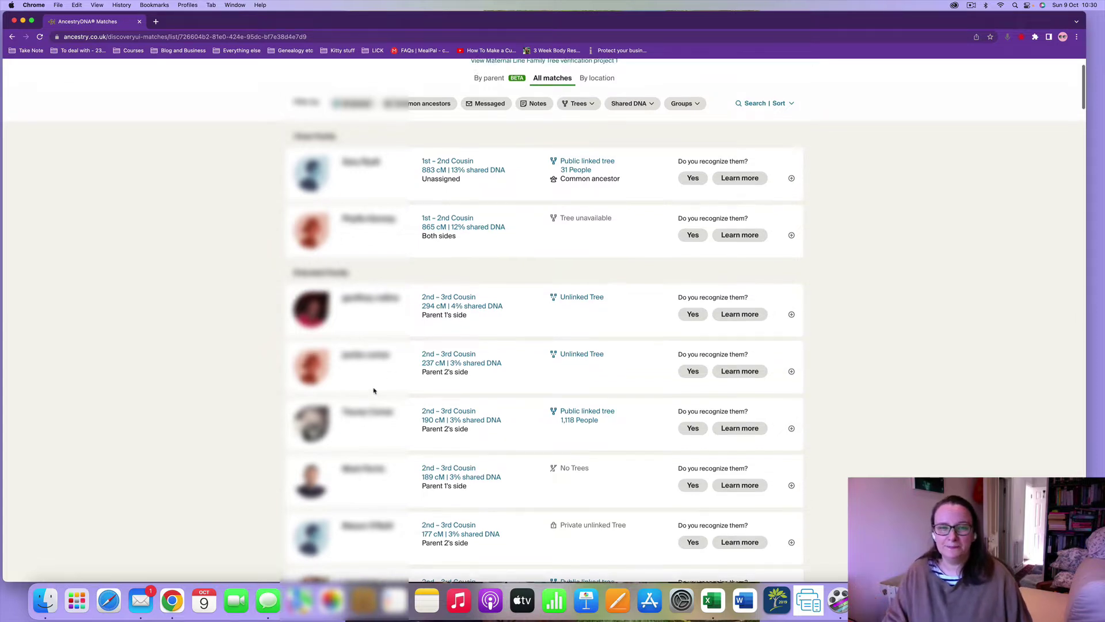
scroll(372, 387, "up", 1)
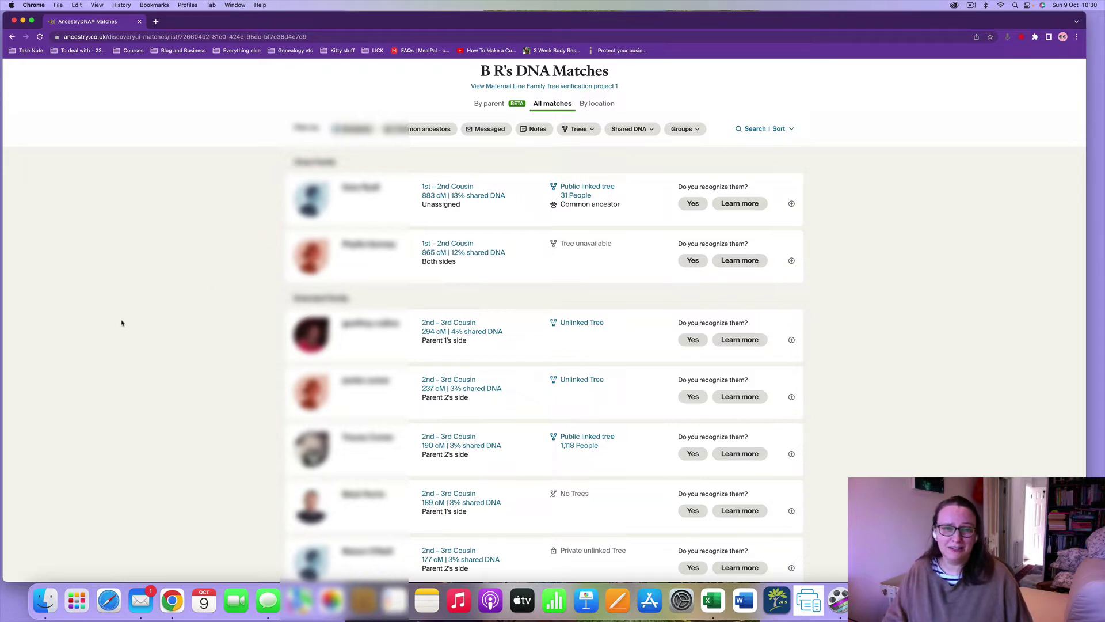
scroll(225, 260, "up", 1)
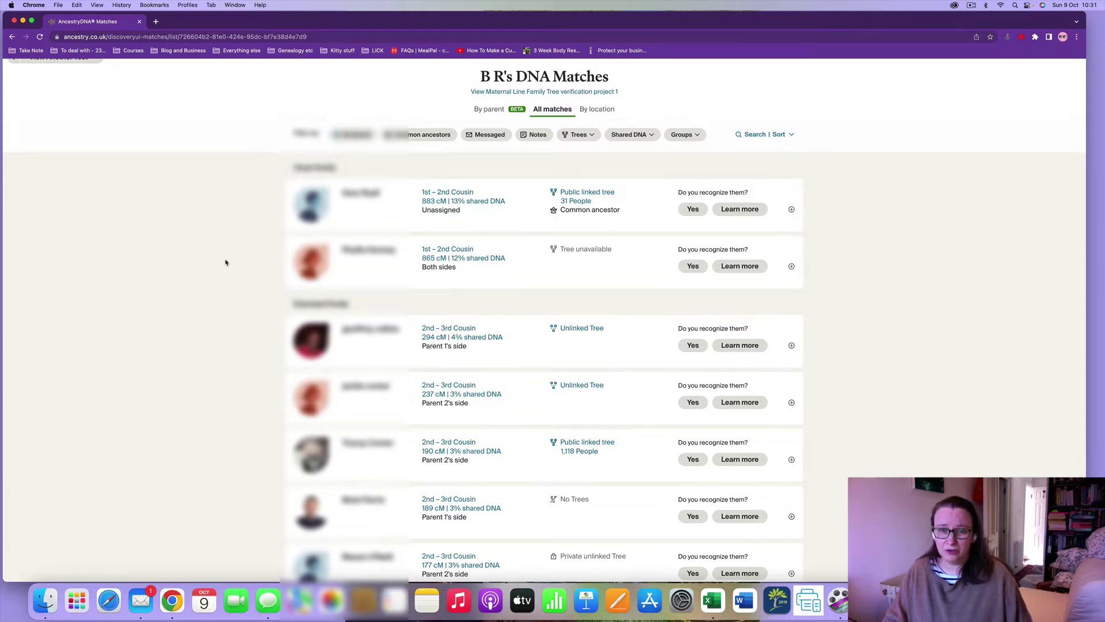
scroll(225, 263, "down", 1)
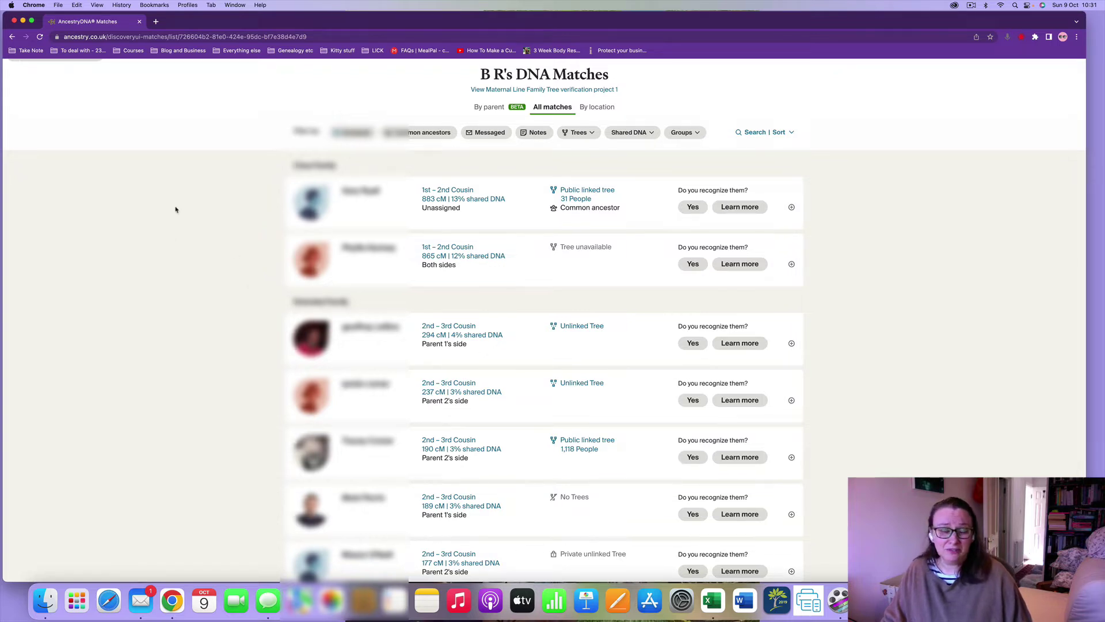
Step: Open the first close-family match, sharing 883 cM, and show its shared matches
left_click(370, 193)
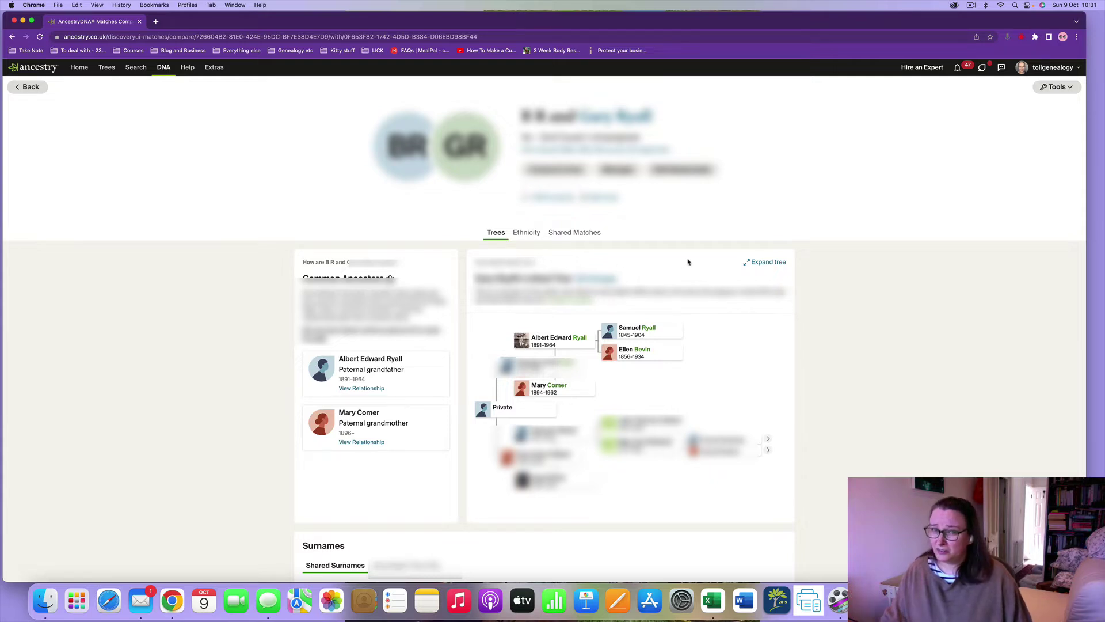
left_click(572, 236)
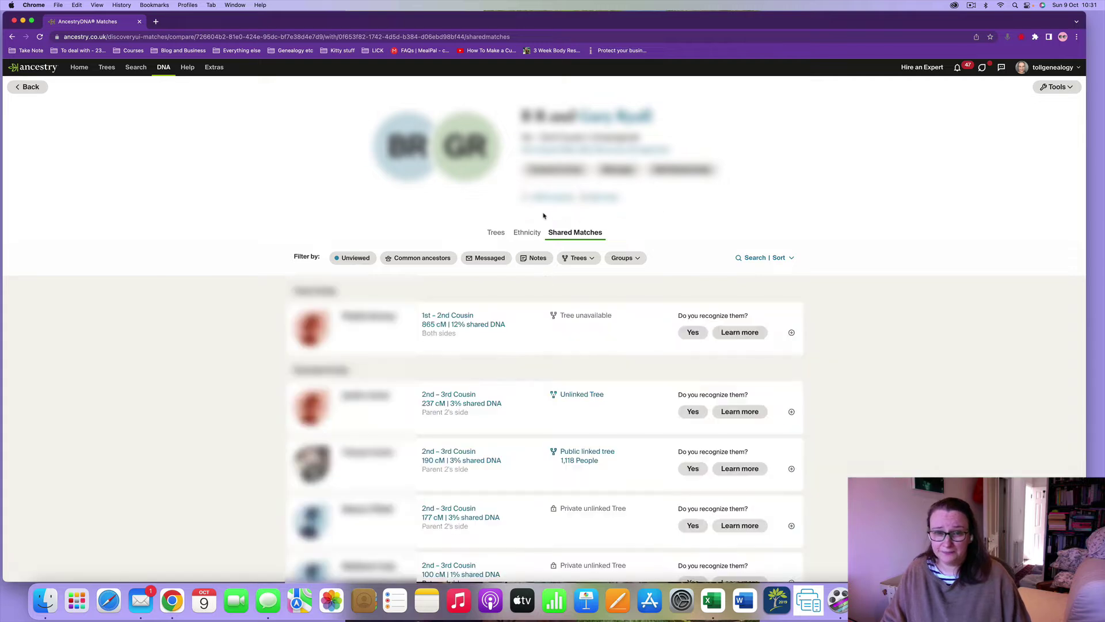
Step: Start a custom group from the opened match and name it "Paternal - Group 1"
left_click(548, 200)
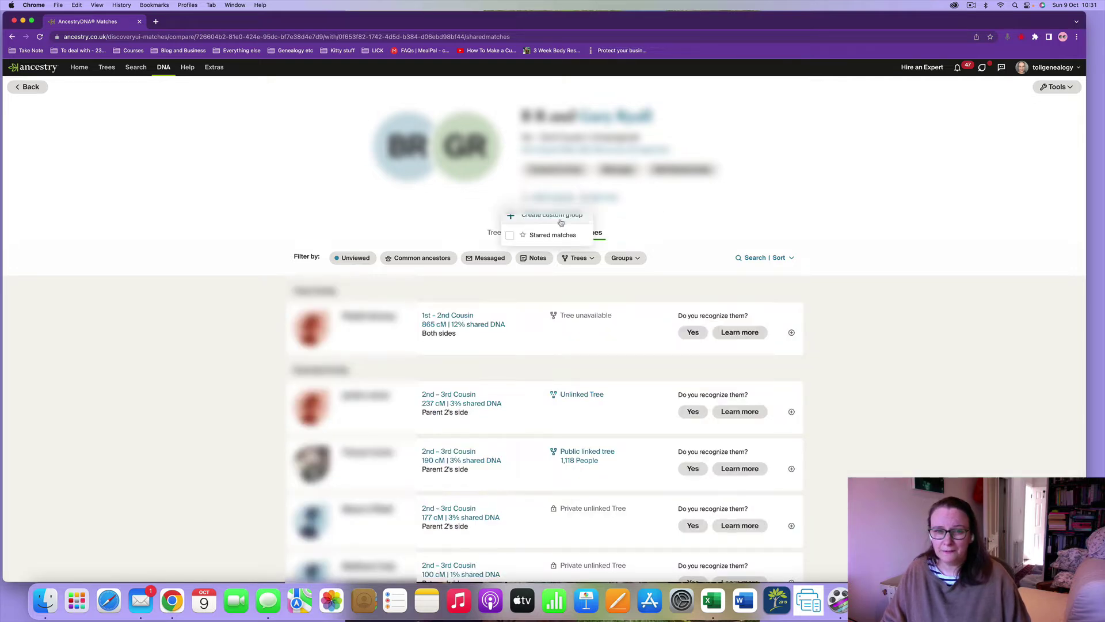
left_click(544, 216)
left_click(469, 311)
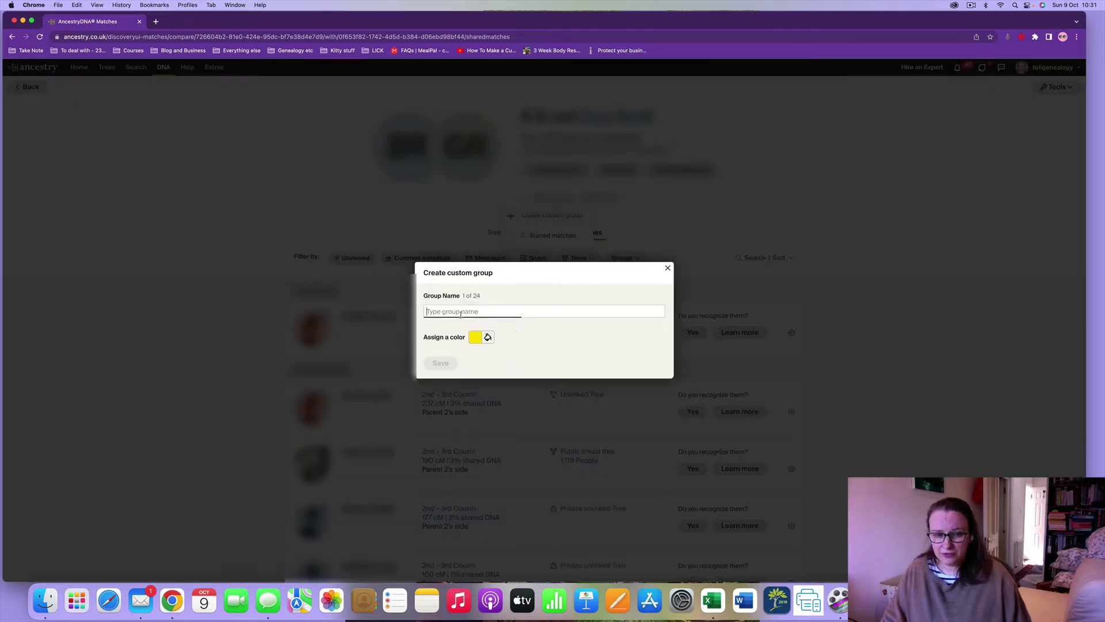
type("Group")
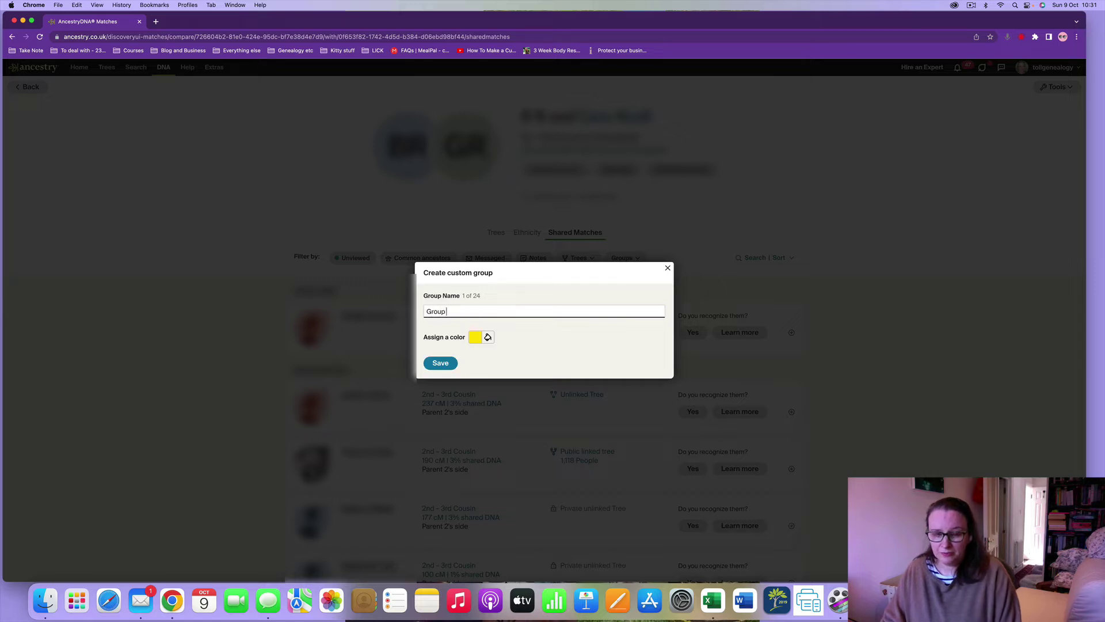
type(" 1")
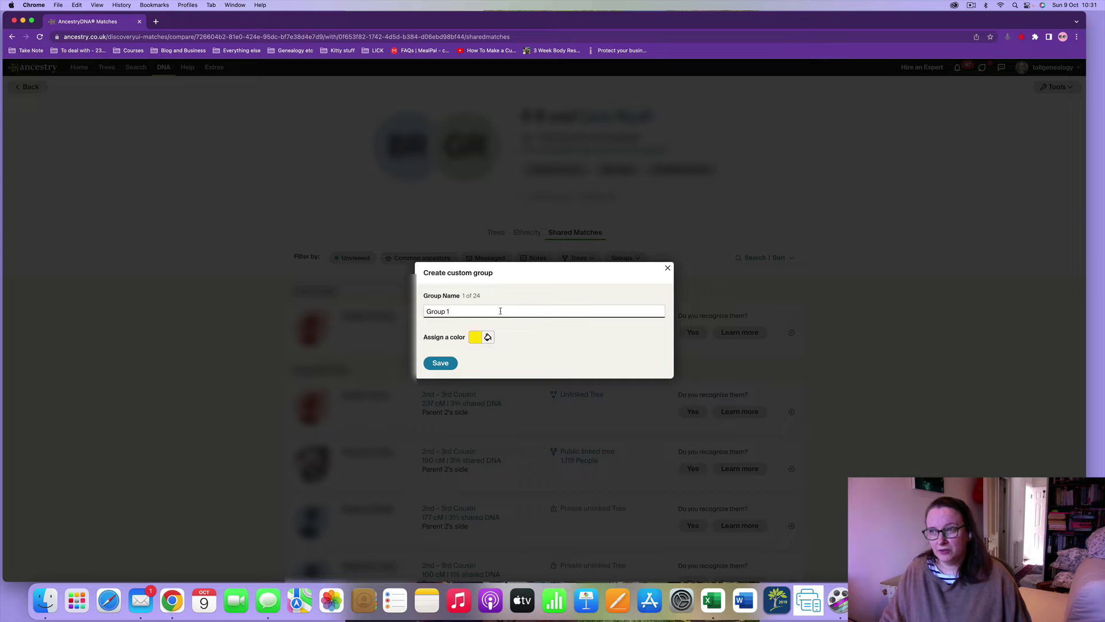
left_click(424, 314)
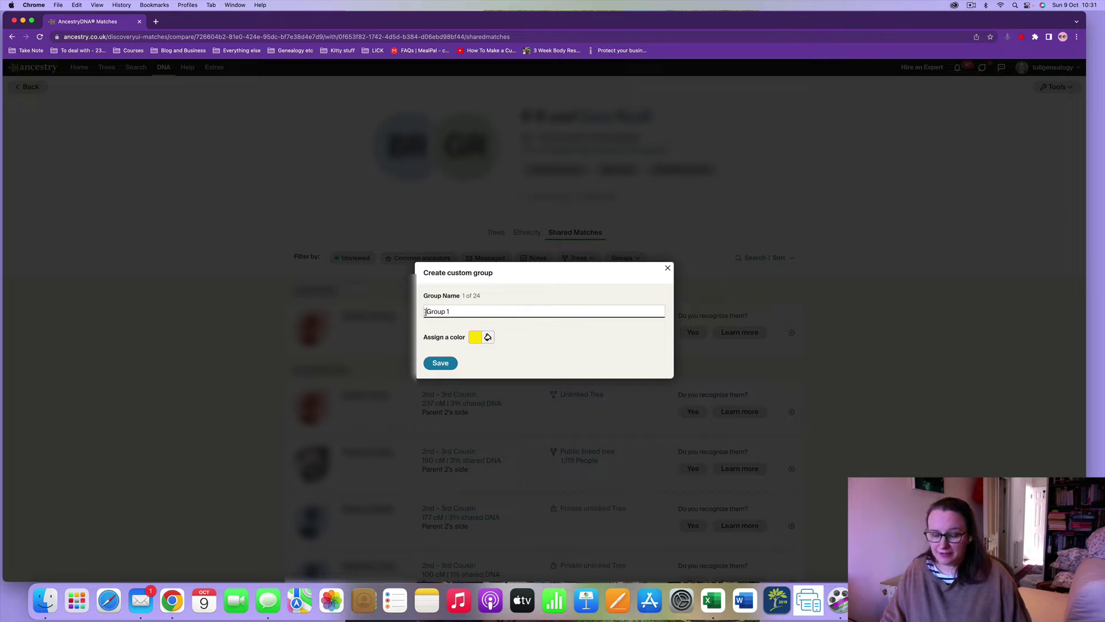
type("Pater")
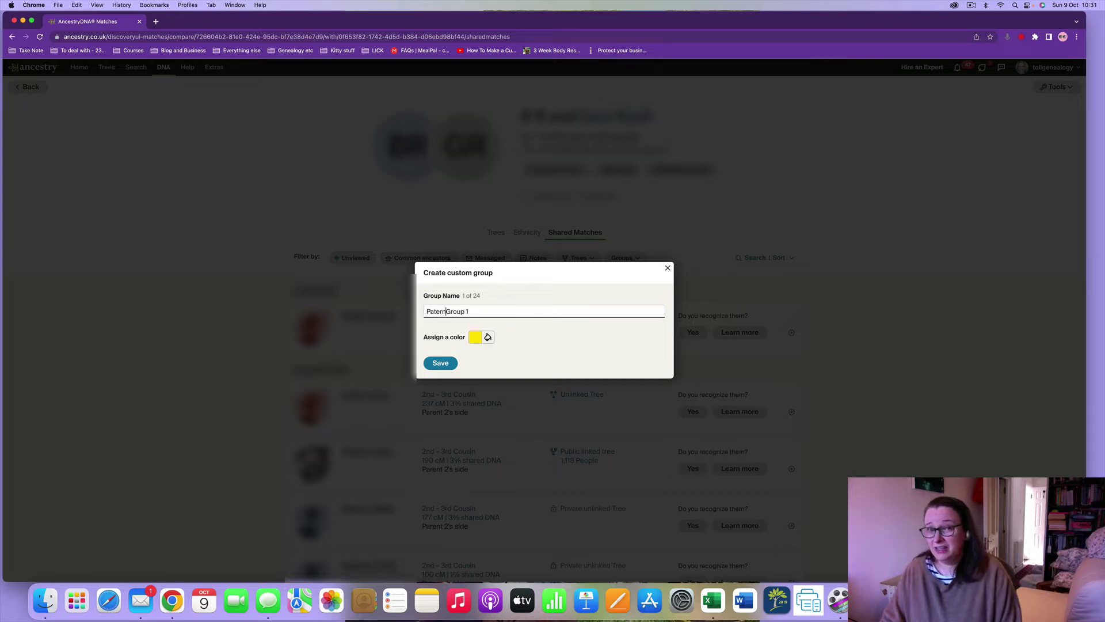
type("n")
key("BackSpace")
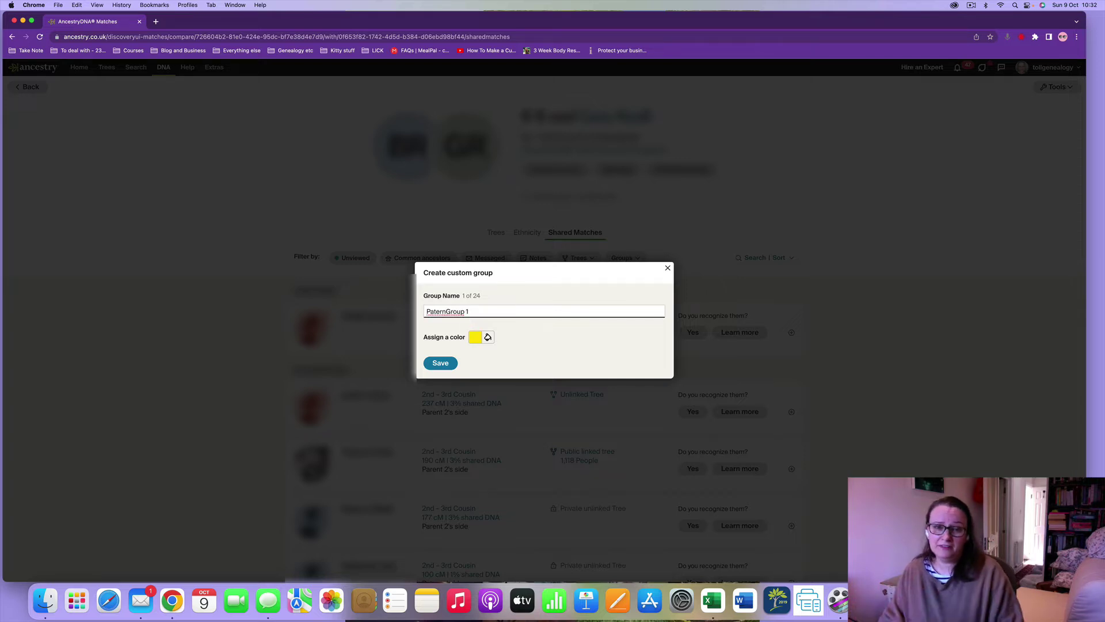
type("al")
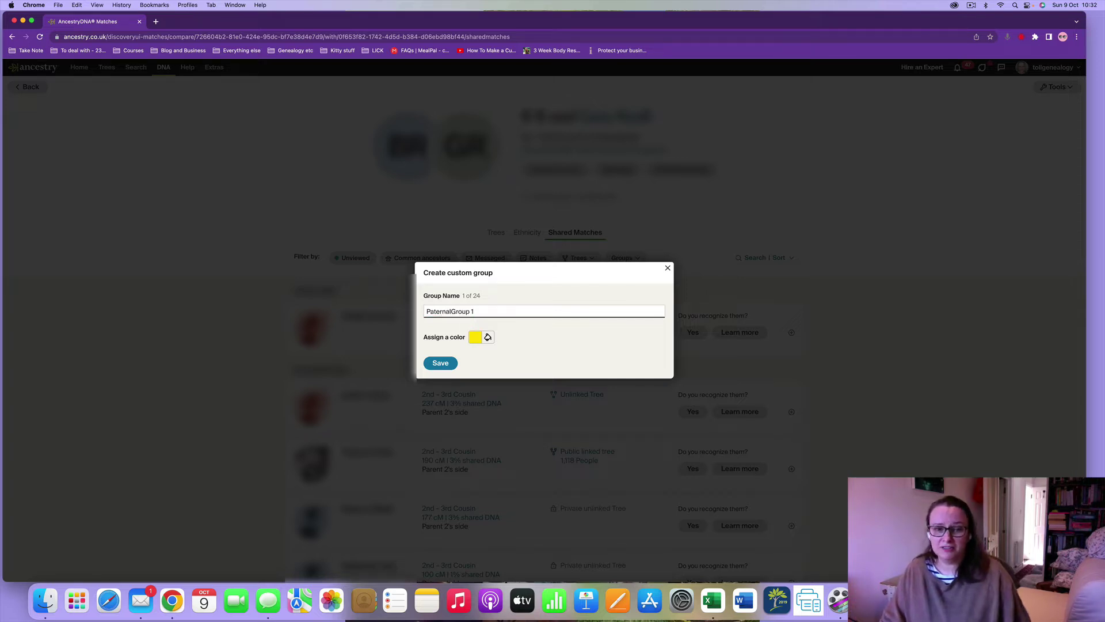
type(" -")
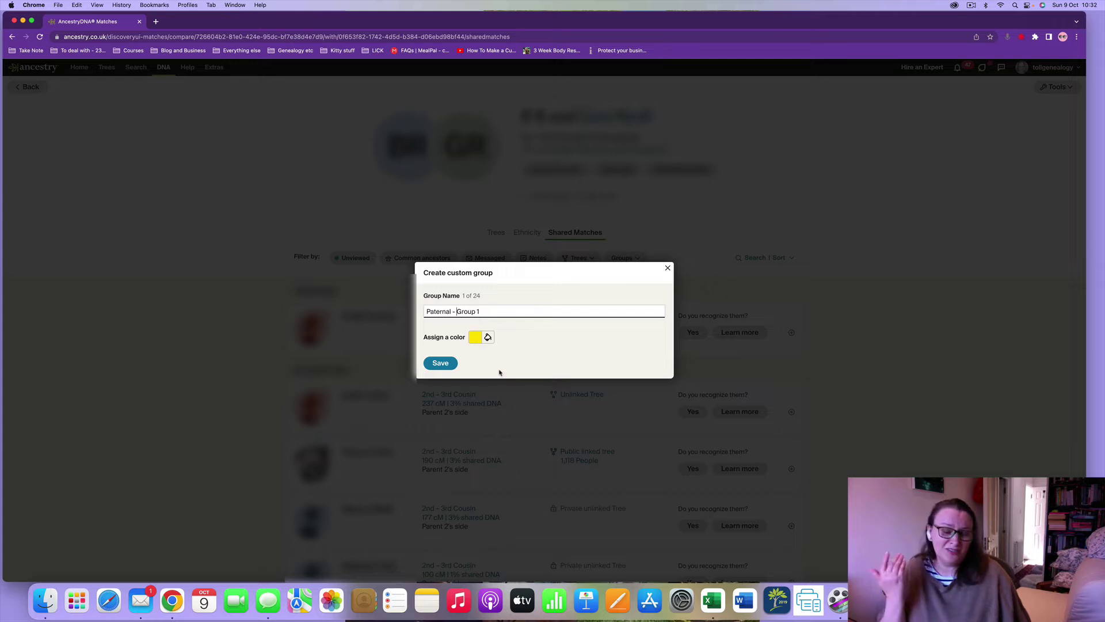
Step: Save the new group with a light blue colour and assign the opened 883 cM match to it
left_click(487, 338)
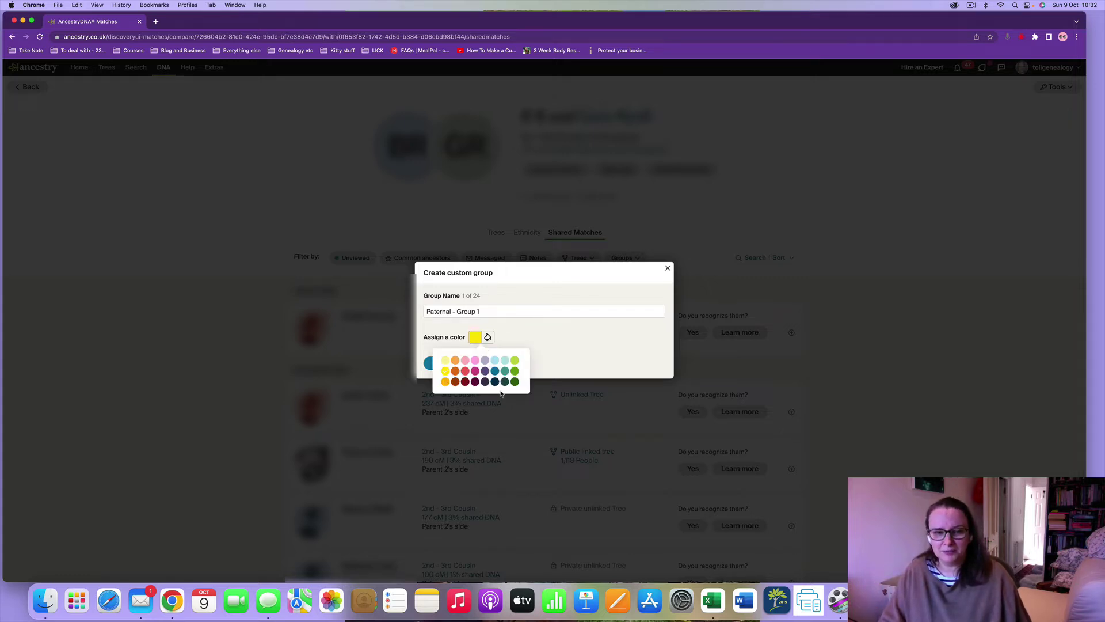
left_click(494, 361)
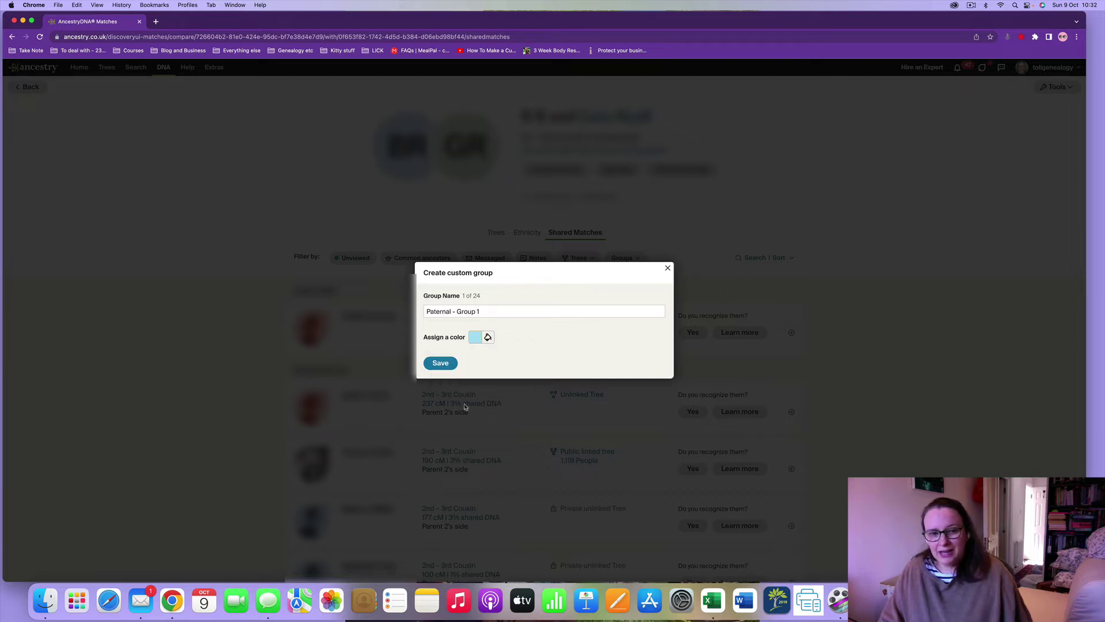
left_click(440, 364)
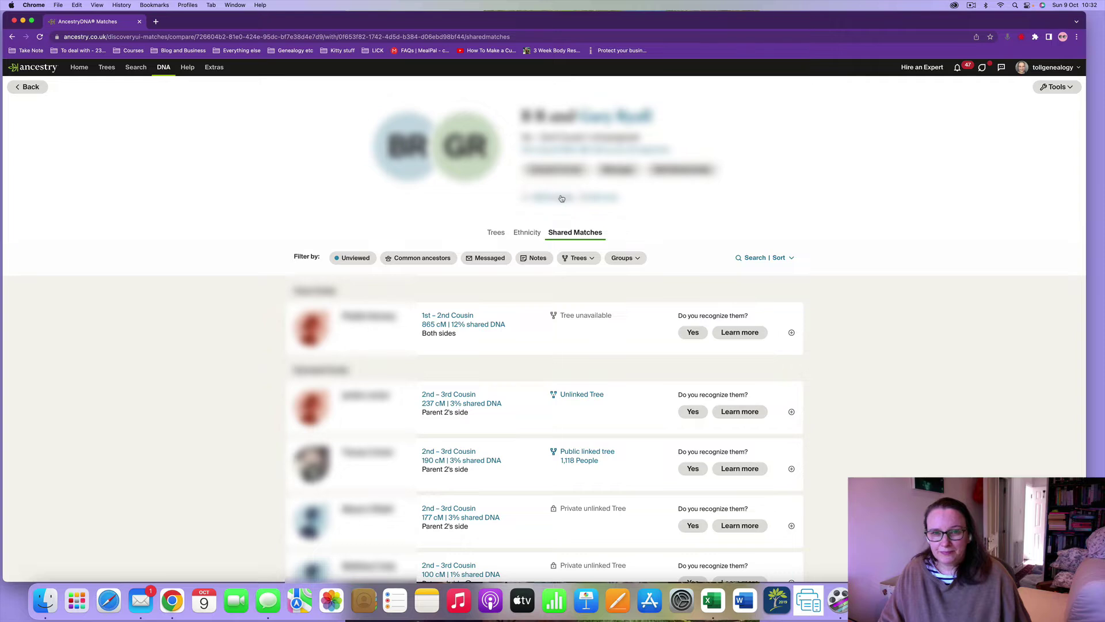
left_click(558, 198)
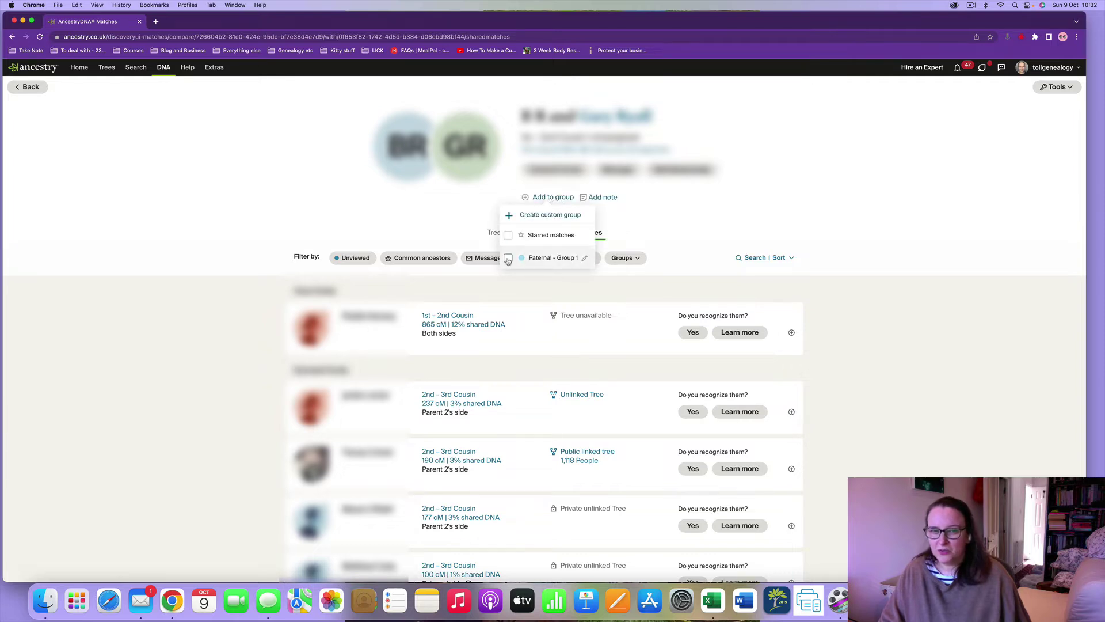
left_click(674, 218)
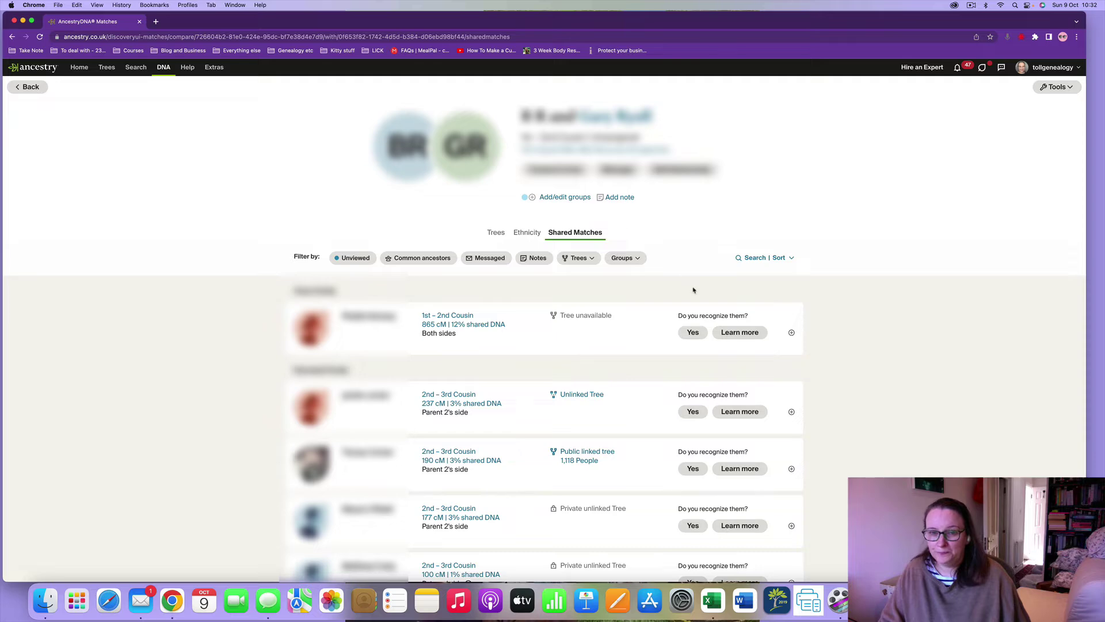
Step: Select the close-family shared match of 865 cM and all four extended-family shared matches for grouping
left_click(791, 332)
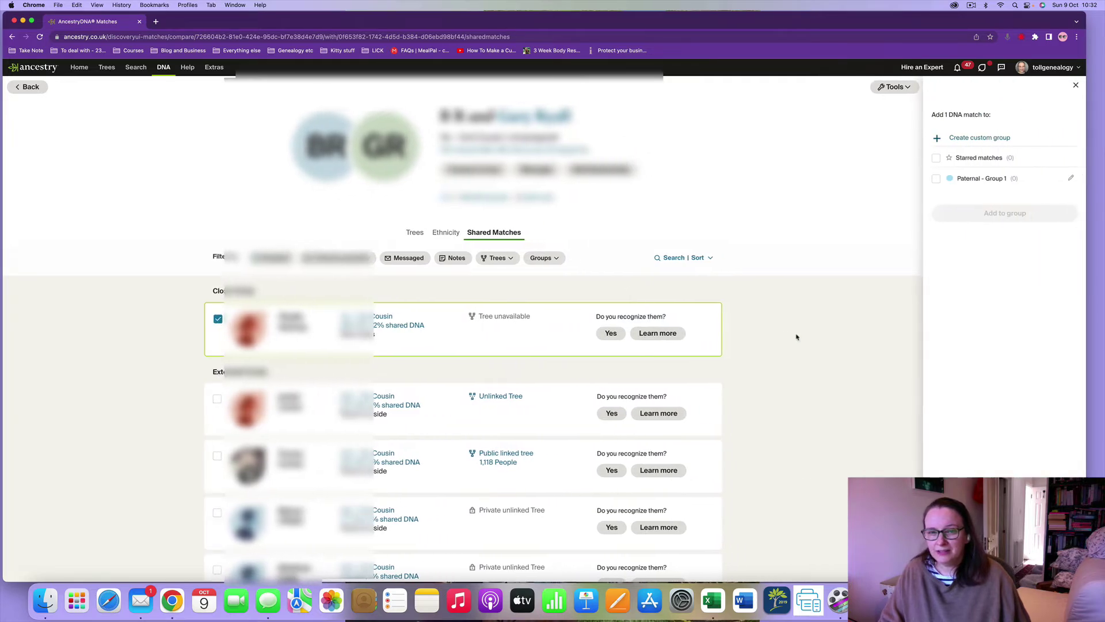
scroll(772, 339, "down", 4)
scroll(772, 339, "down", 10)
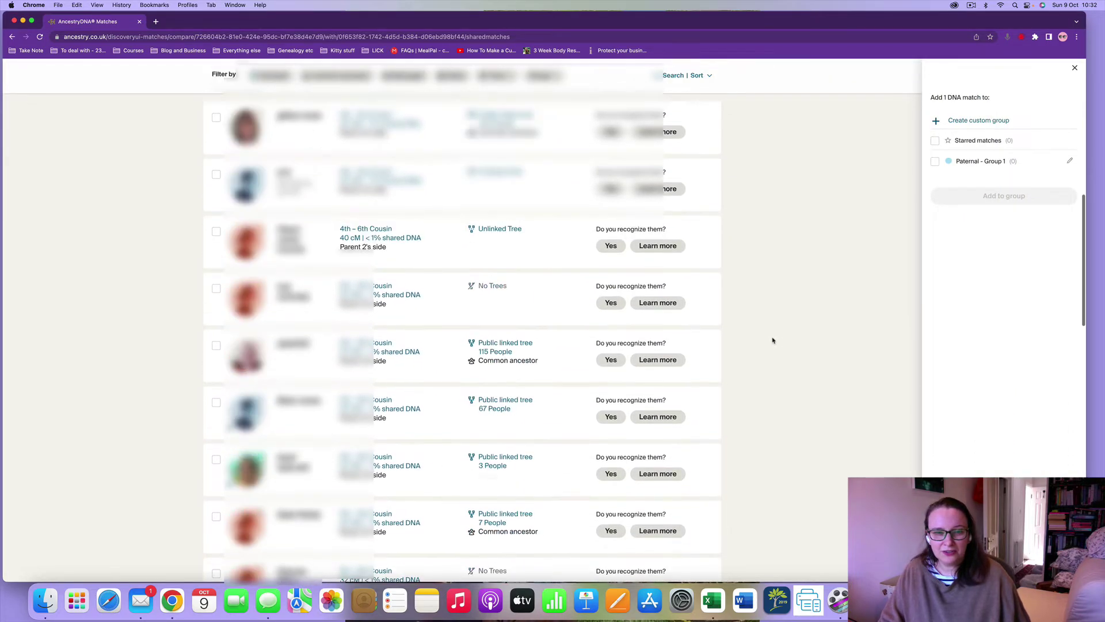
scroll(772, 340, "down", 10)
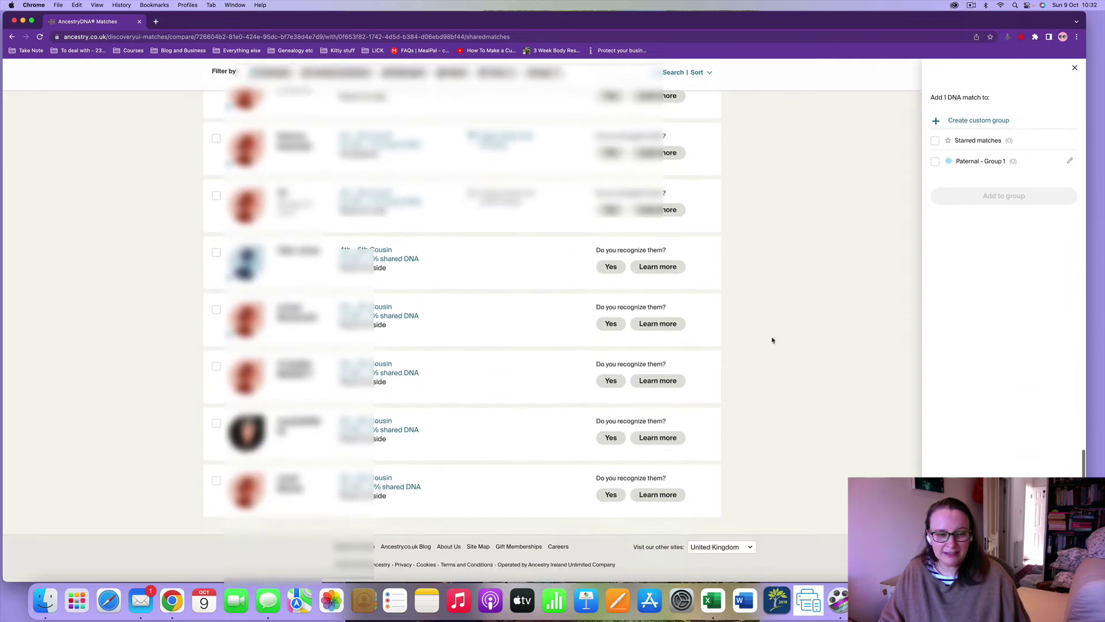
scroll(772, 340, "up", 15)
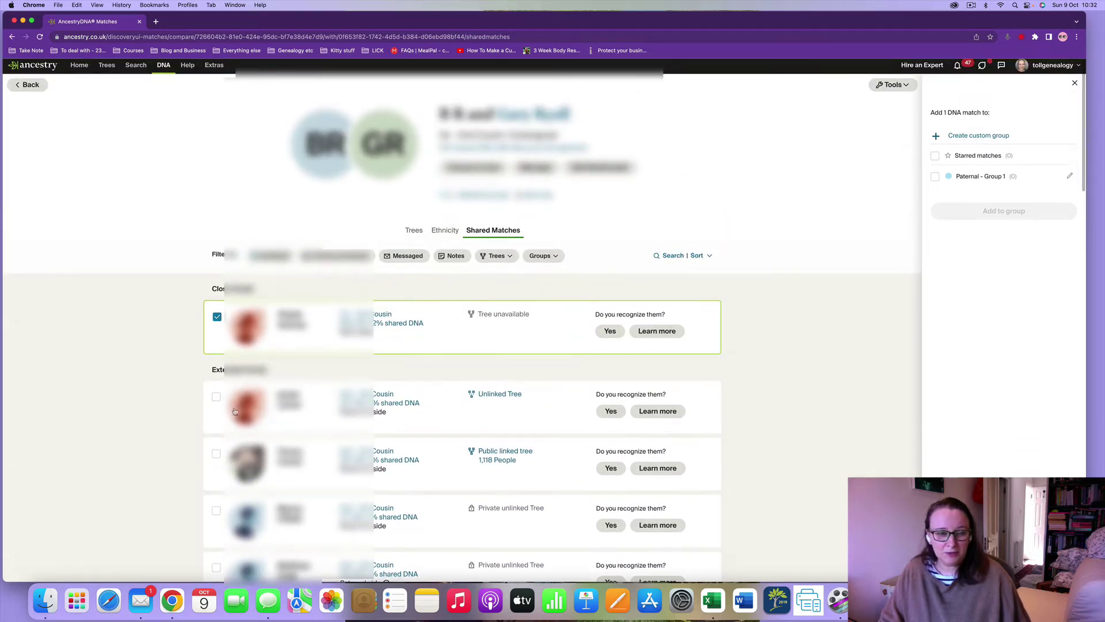
left_click(216, 397)
scroll(195, 435, "down", 2)
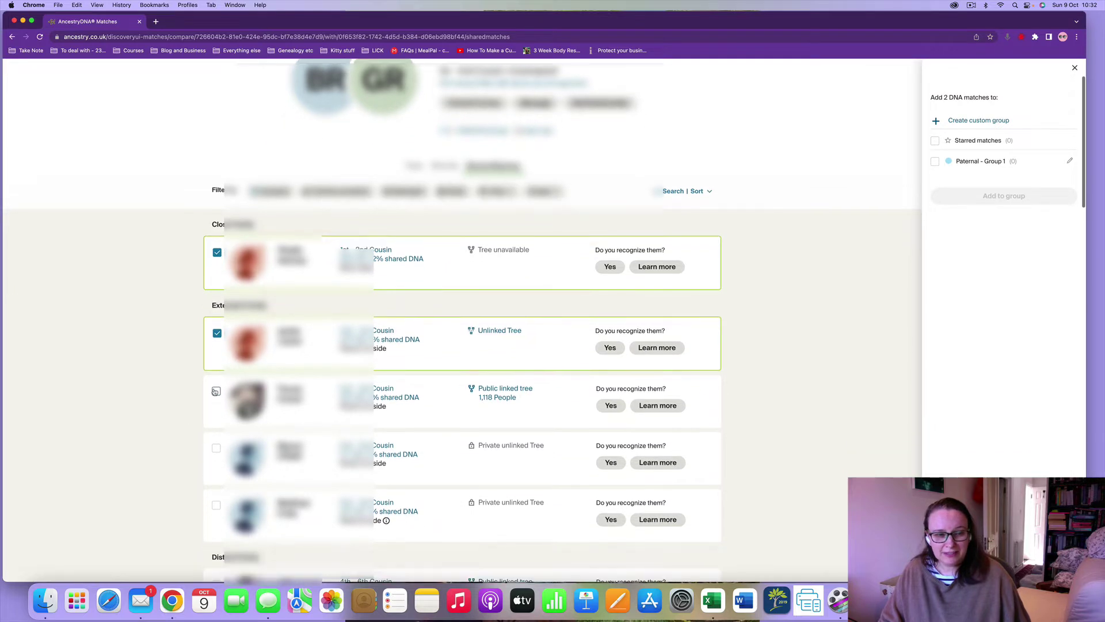
left_click(217, 392)
left_click(216, 450)
scroll(214, 403, "down", 5)
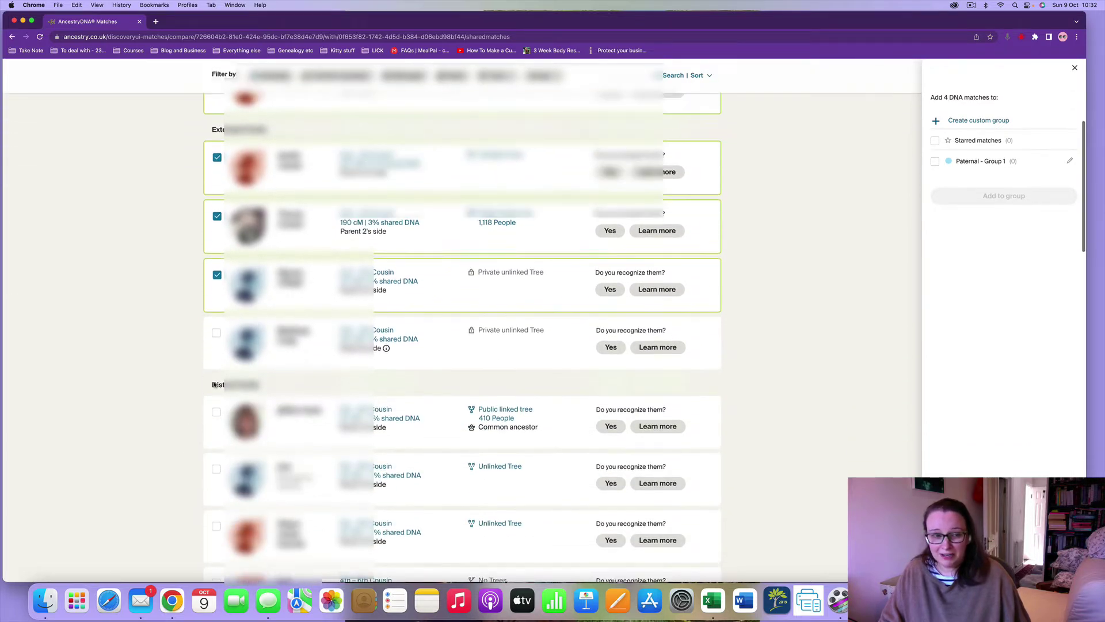
left_click(216, 337)
Step: Select every distant-family shared match down to the end of the list and add the whole selection to Paternal - Group 1
scroll(196, 403, "down", 2)
left_click(216, 352)
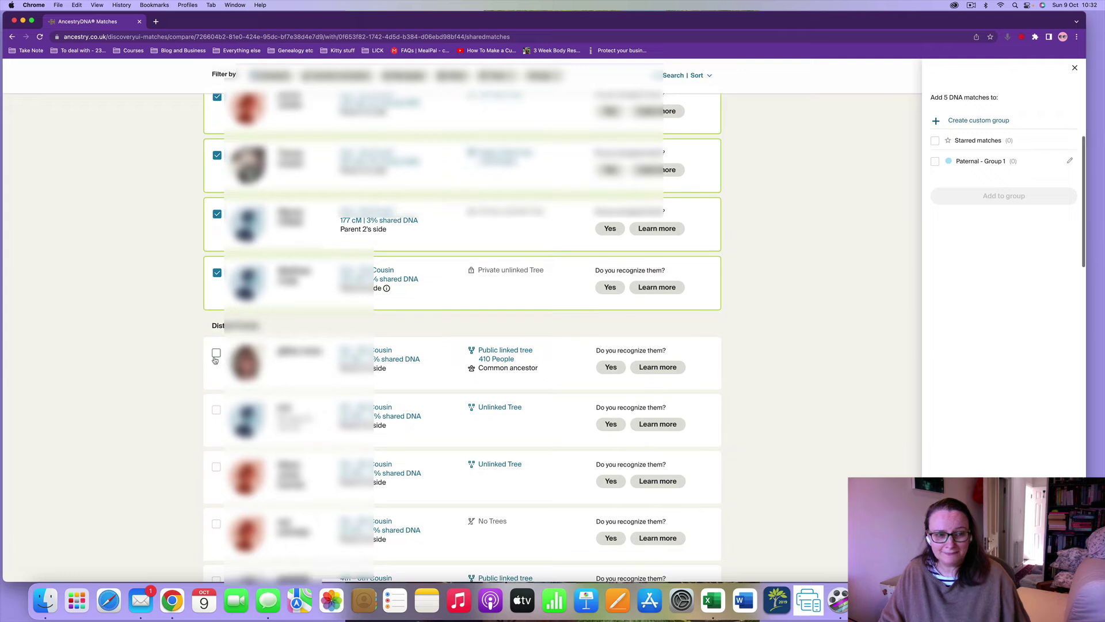
left_click(214, 403)
scroll(207, 420, "down", 1)
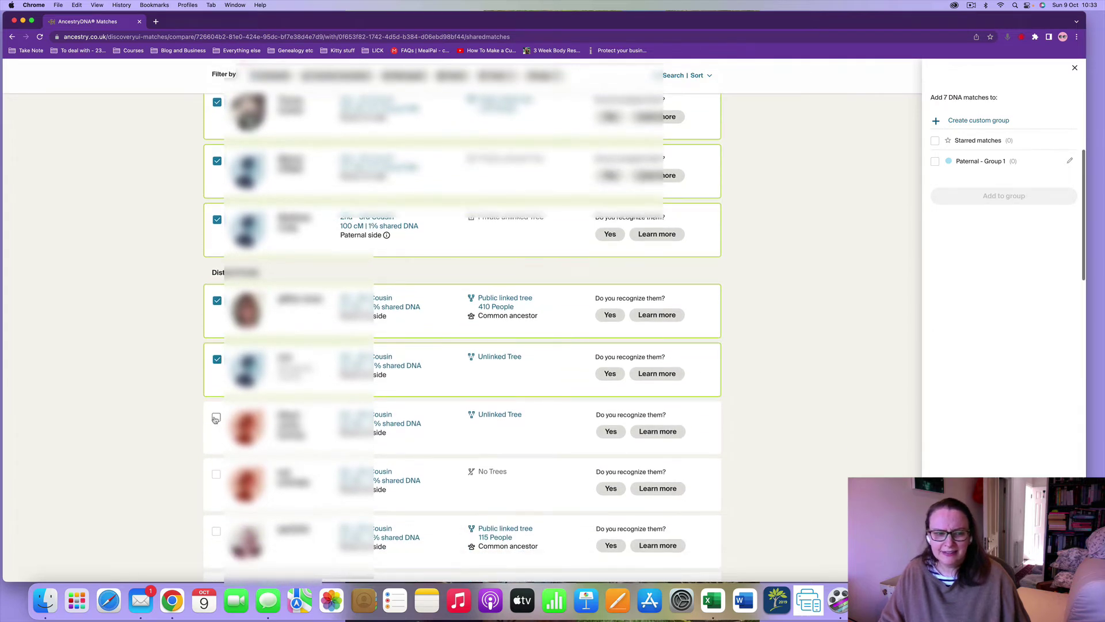
left_click(209, 423)
scroll(208, 426, "down", 2)
scroll(207, 429, "down", 1)
left_click(216, 380)
scroll(213, 426, "down", 2)
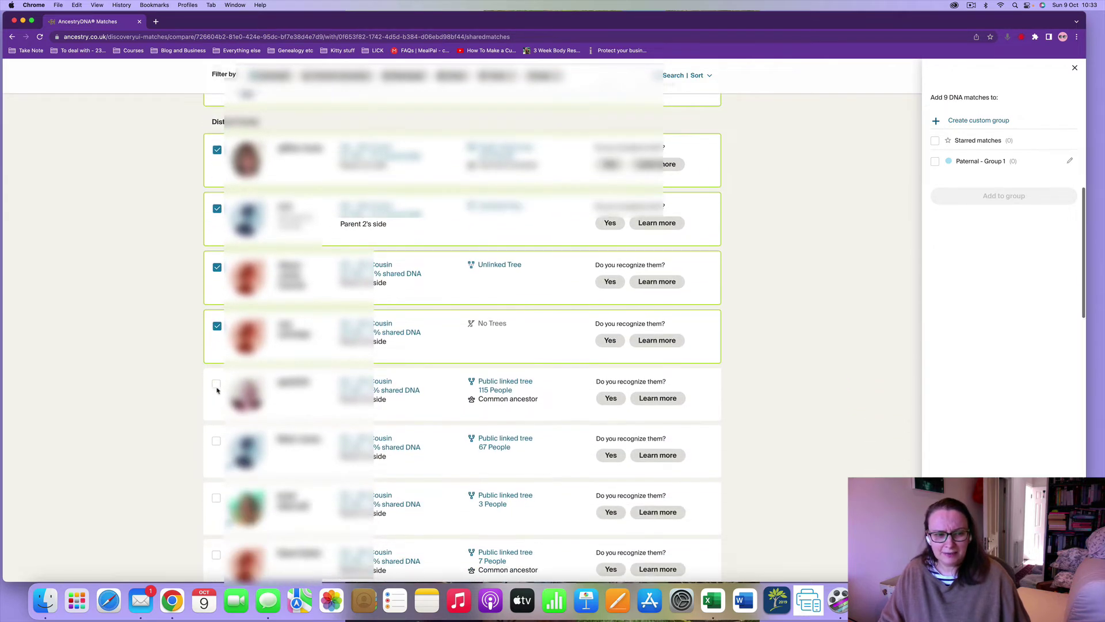
left_click(217, 385)
left_click(216, 443)
scroll(217, 447, "down", 3)
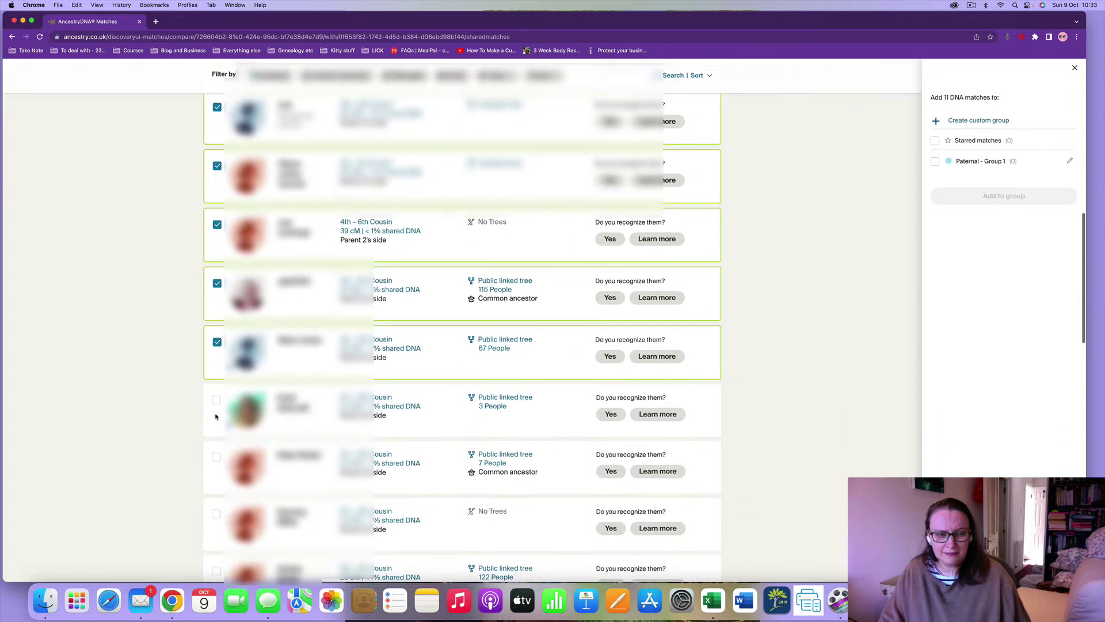
left_click(216, 402)
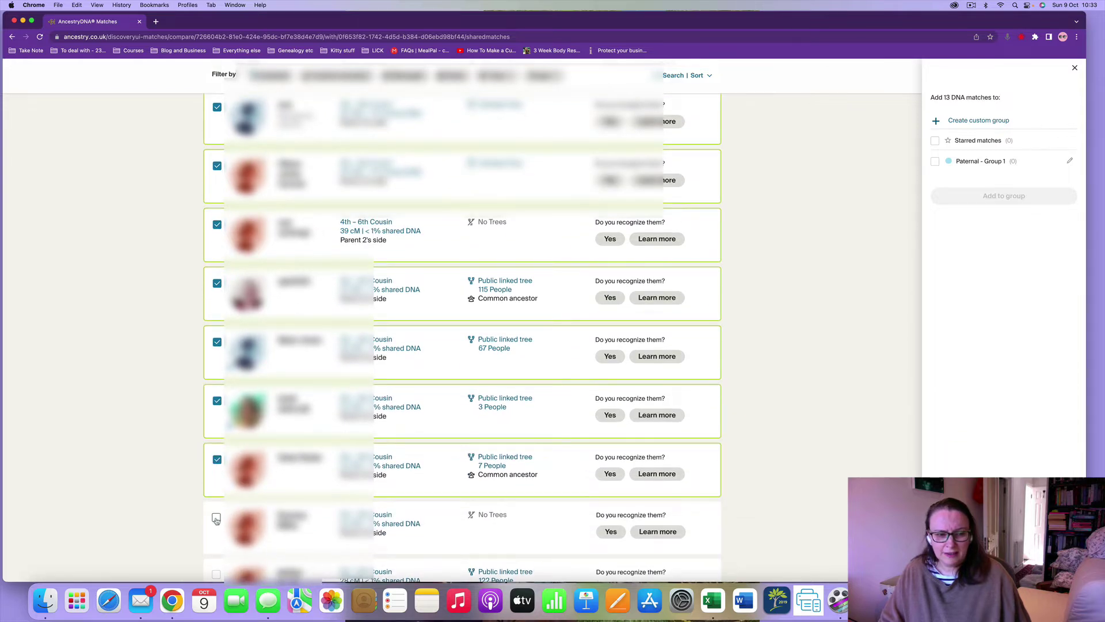
left_click(217, 520)
scroll(215, 518, "down", 3)
left_click(216, 424)
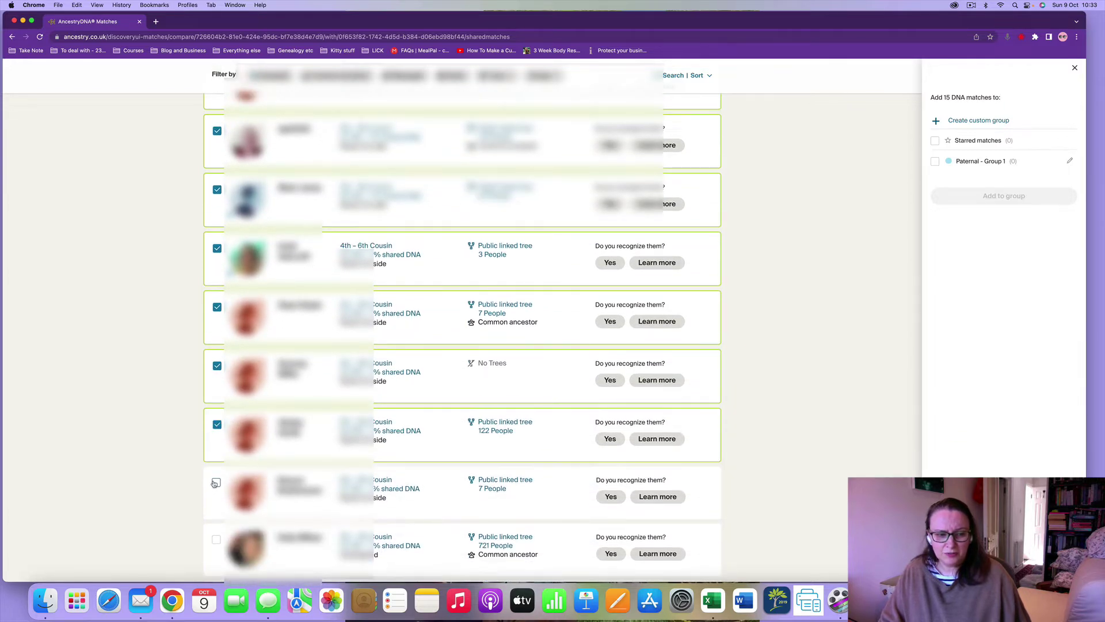
left_click(215, 484)
scroll(213, 495, "down", 2)
left_click(216, 452)
scroll(217, 426, "down", 2)
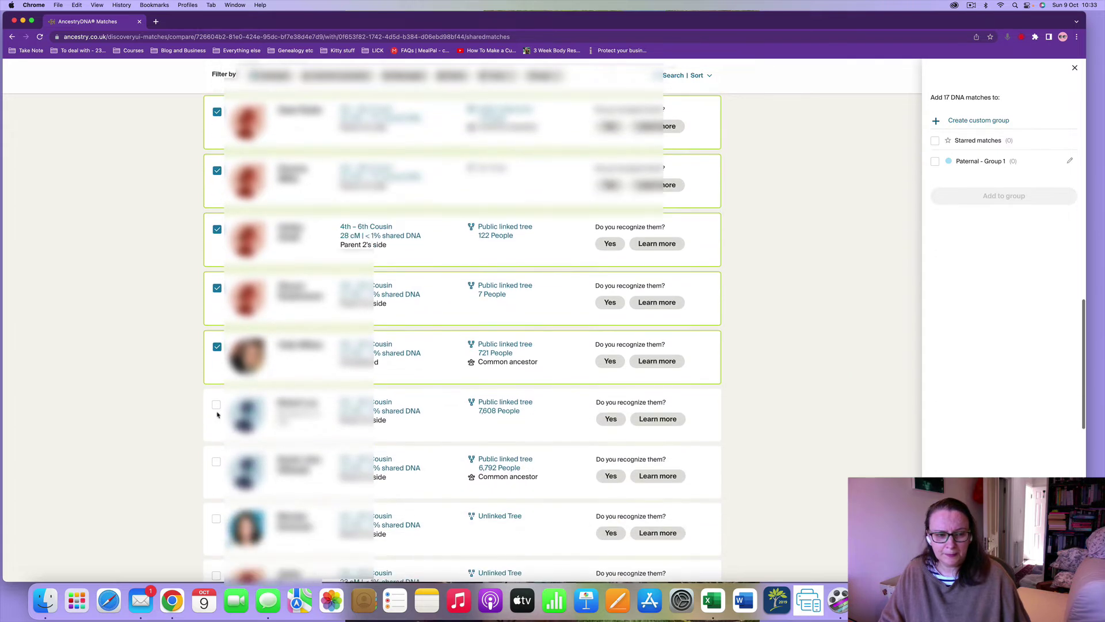
left_click(216, 406)
left_click(216, 466)
left_click(217, 523)
scroll(217, 521, "down", 2)
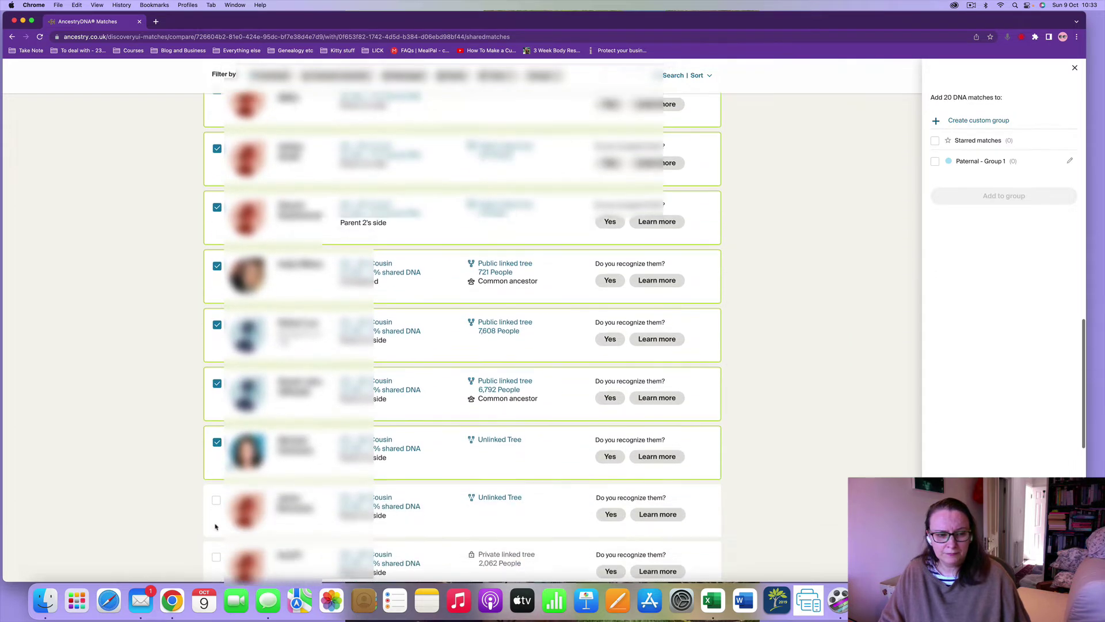
left_click(216, 455)
left_click(217, 509)
scroll(217, 509, "down", 1)
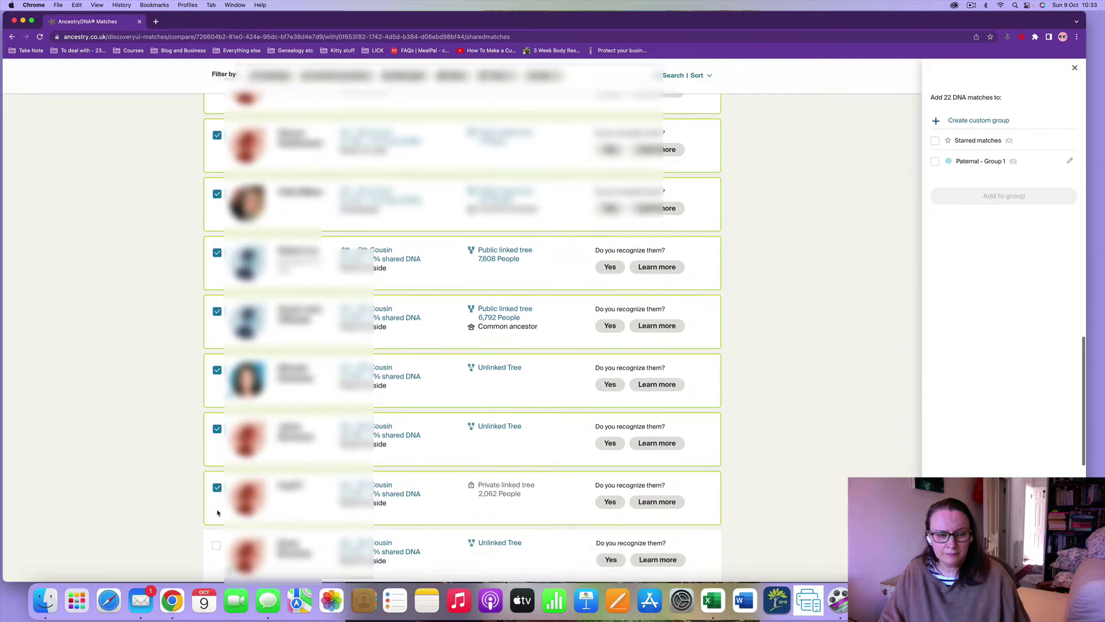
left_click(217, 501)
scroll(216, 503, "down", 1)
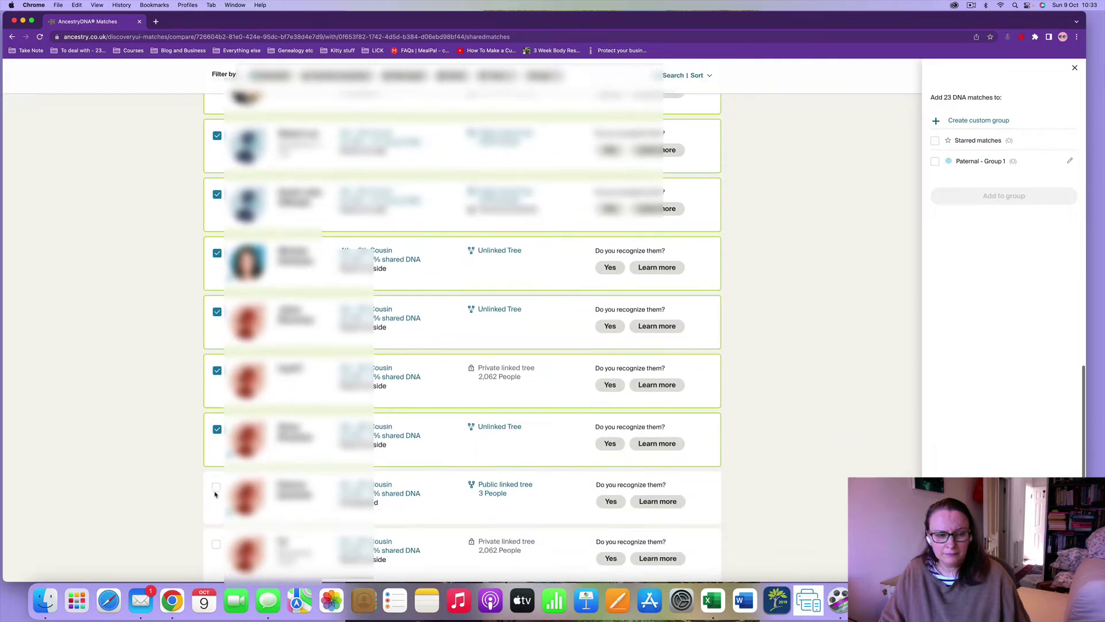
left_click(216, 502)
scroll(215, 503, "down", 1)
left_click(216, 498)
scroll(216, 504, "down", 1)
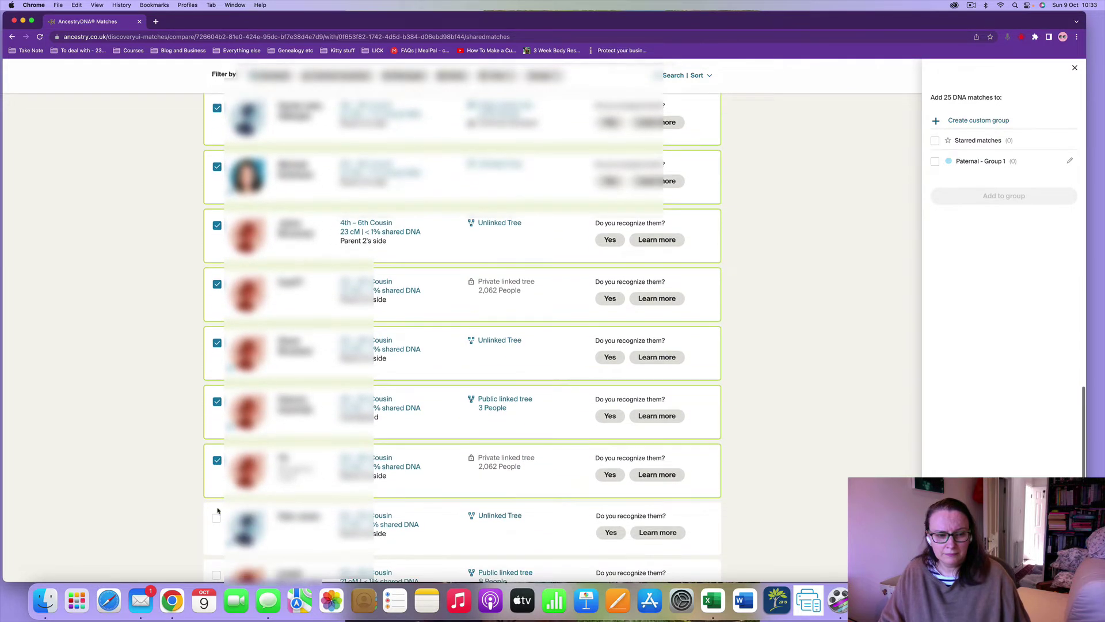
left_click(217, 514)
scroll(217, 515, "down", 1)
left_click(215, 483)
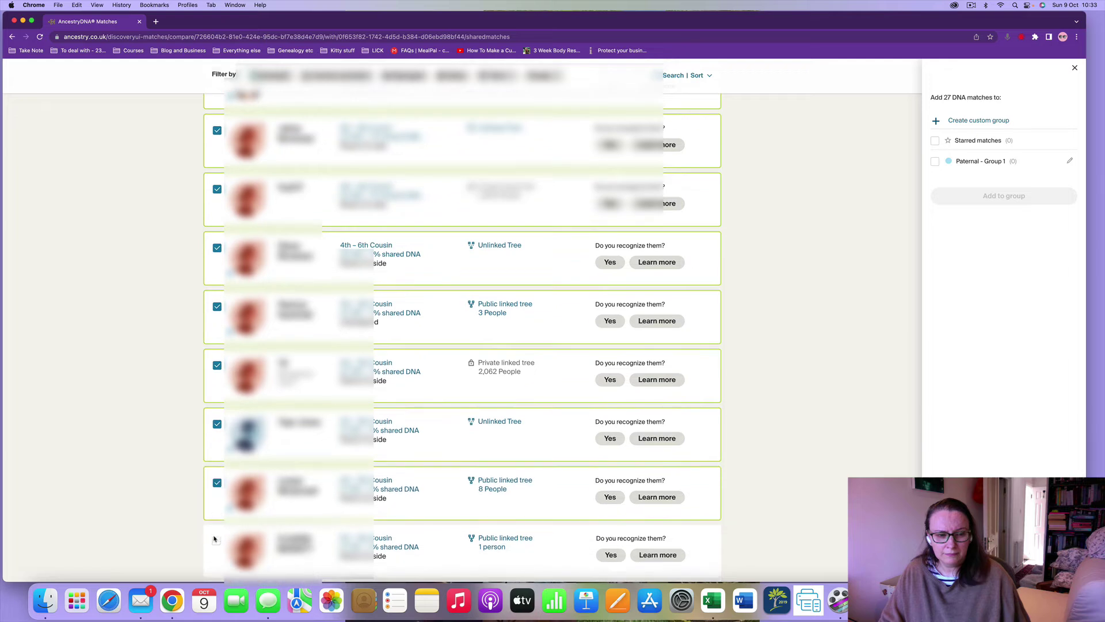
left_click(217, 540)
scroll(217, 540, "down", 3)
left_click(217, 429)
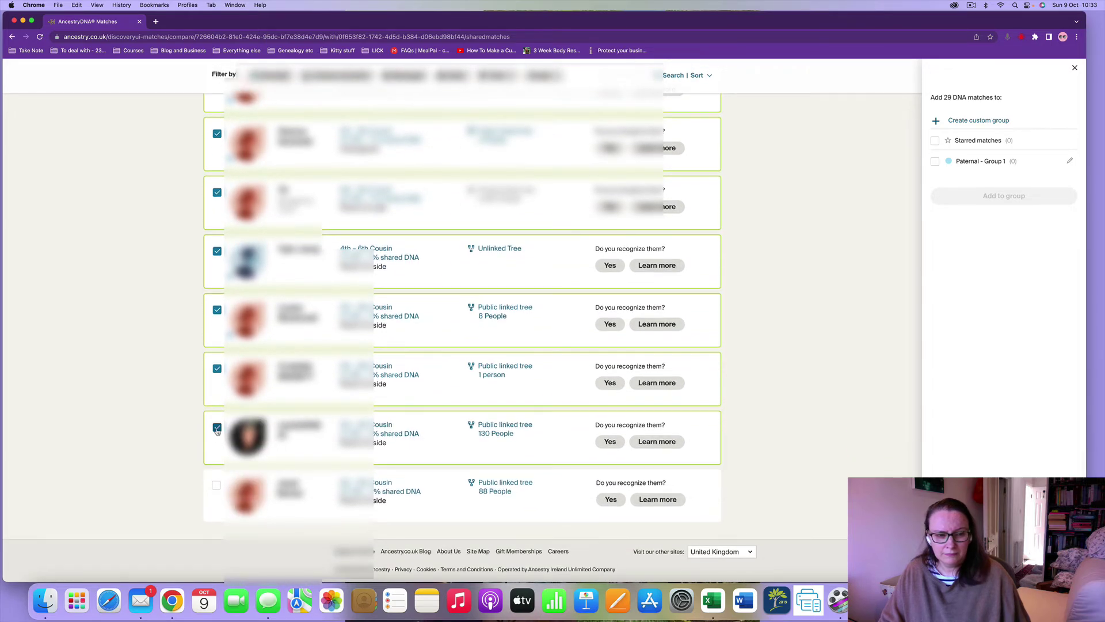
left_click(217, 487)
left_click(934, 162)
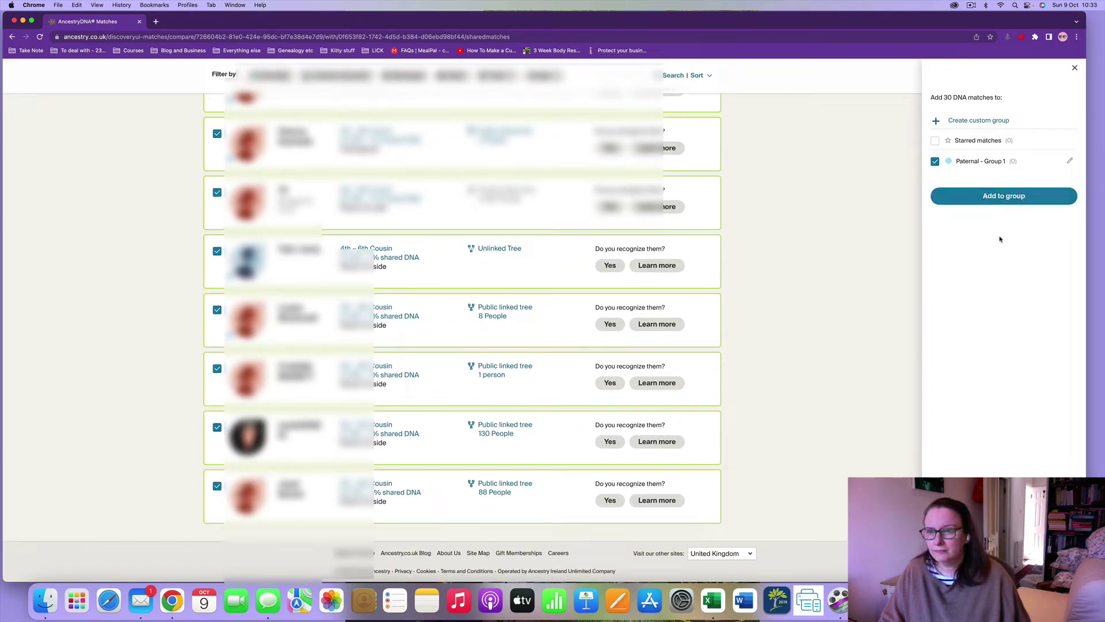
left_click(1006, 202)
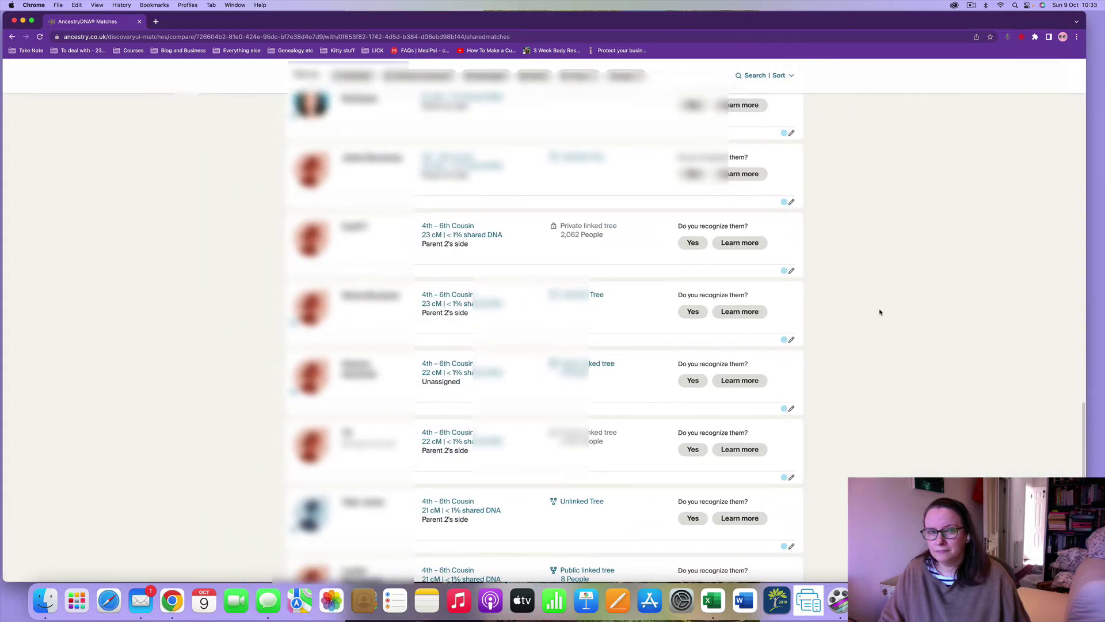
Step: Return to the full DNA match list and examine which matches carry the light blue group marker and which are still ungrouped
scroll(863, 291, "up", 15)
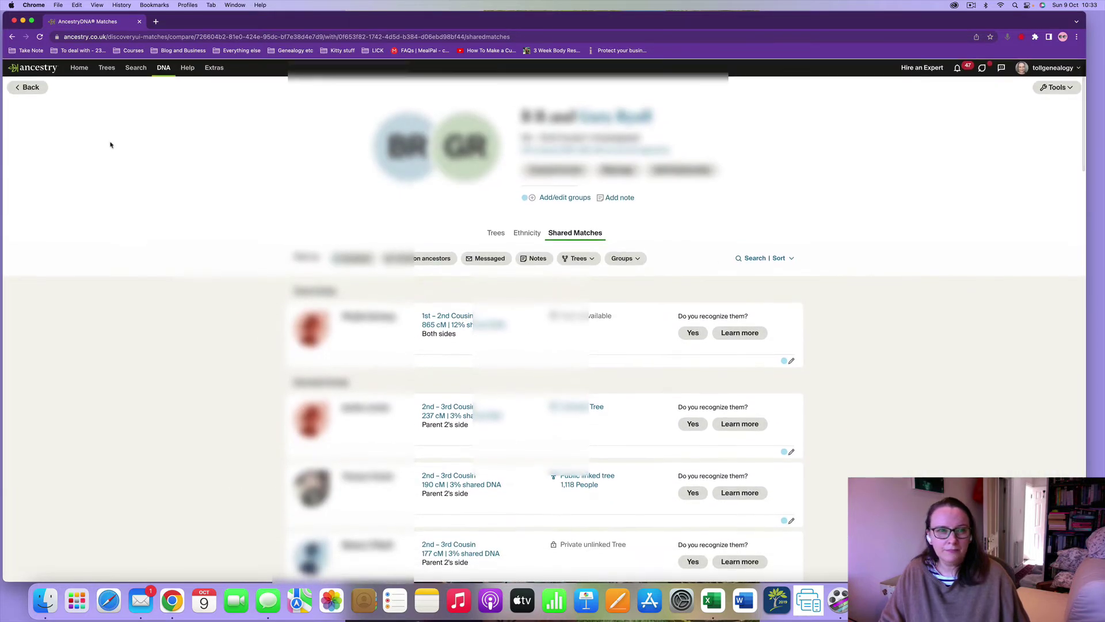
left_click(29, 87)
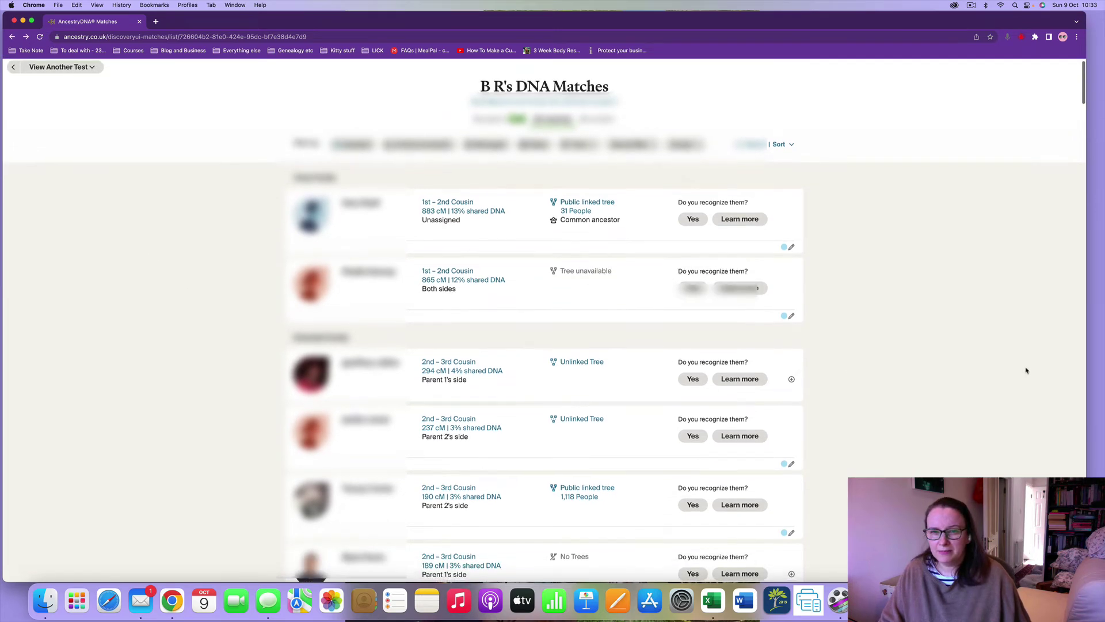
scroll(1025, 372, "down", 1)
scroll(1025, 372, "down", 15)
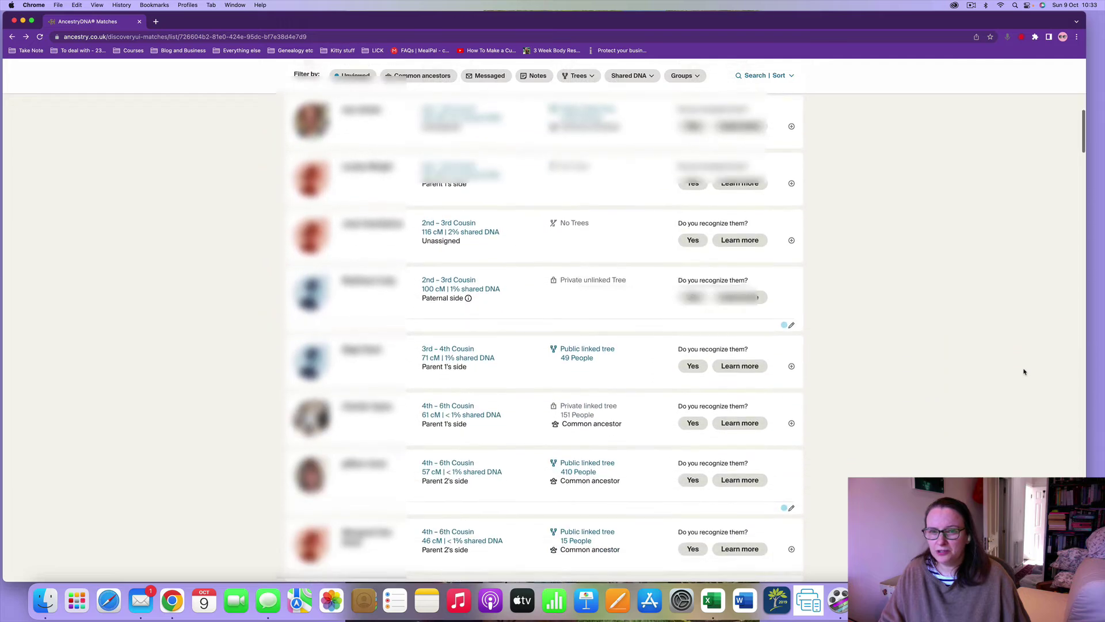
scroll(1024, 371, "down", 15)
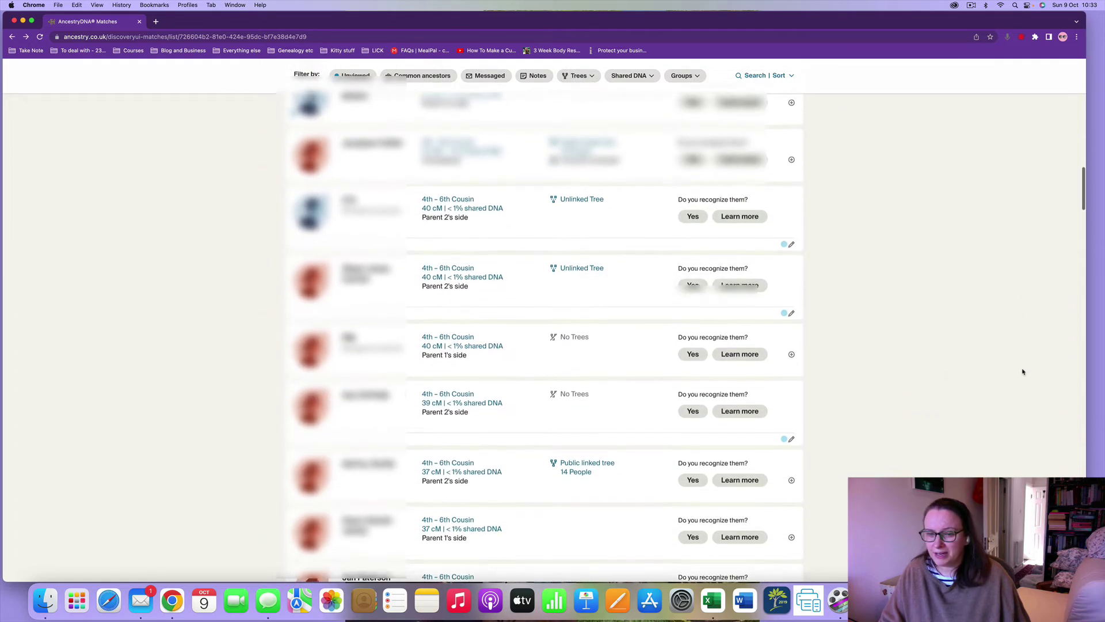
scroll(1023, 372, "up", 10)
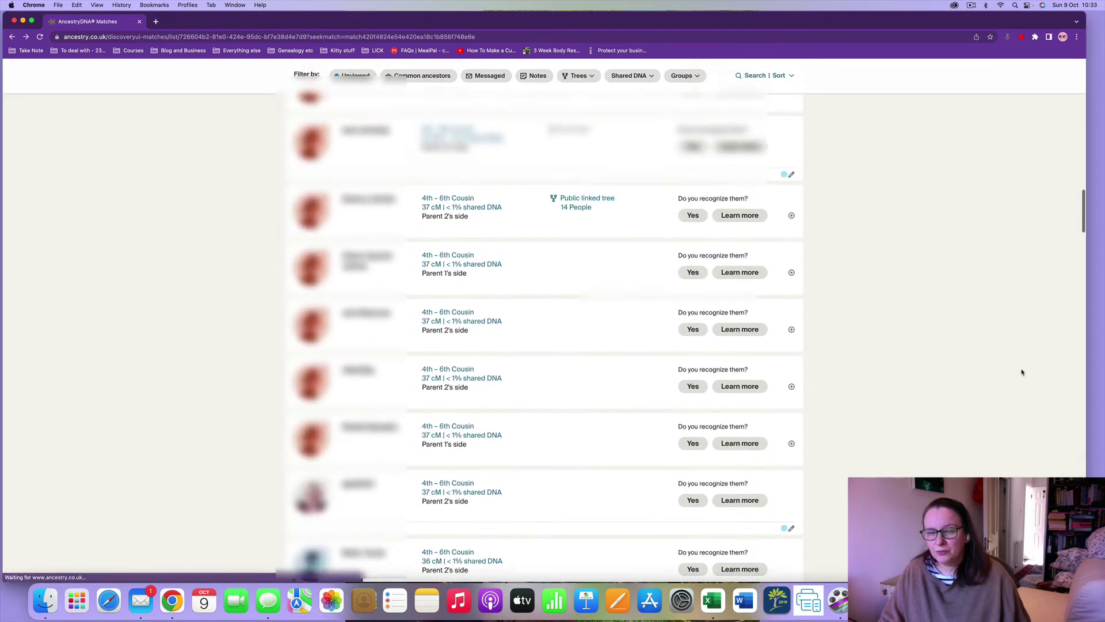
scroll(1021, 372, "up", 15)
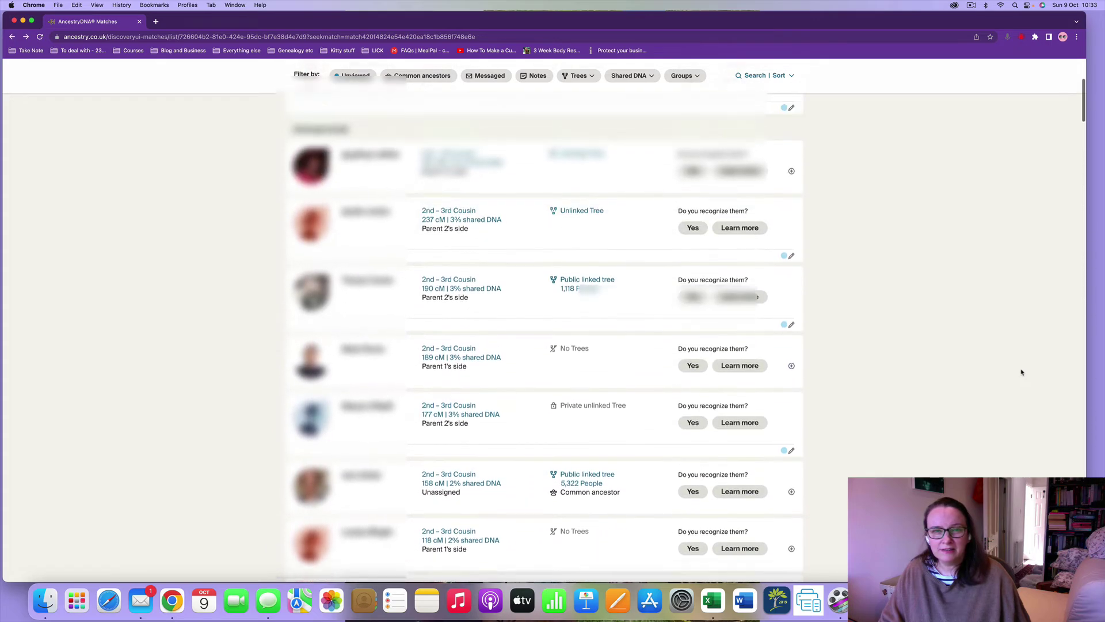
scroll(950, 241, "up", 4)
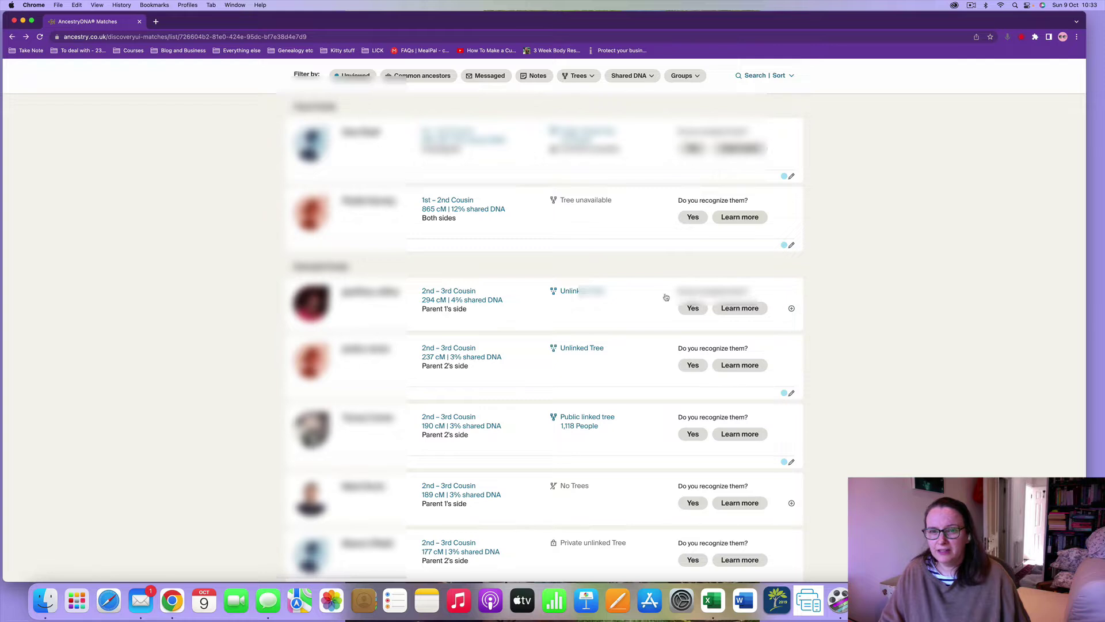
scroll(666, 297, "down", 1)
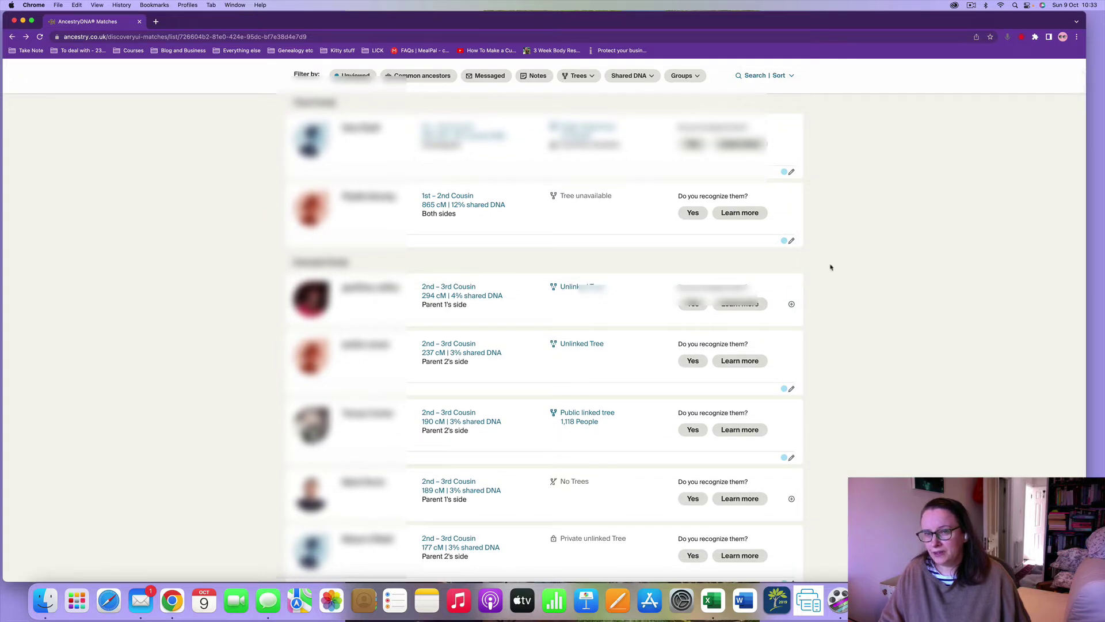
Step: Open the ungrouped 294 cM match and create a yellow custom group named "Group 2"
left_click(378, 291)
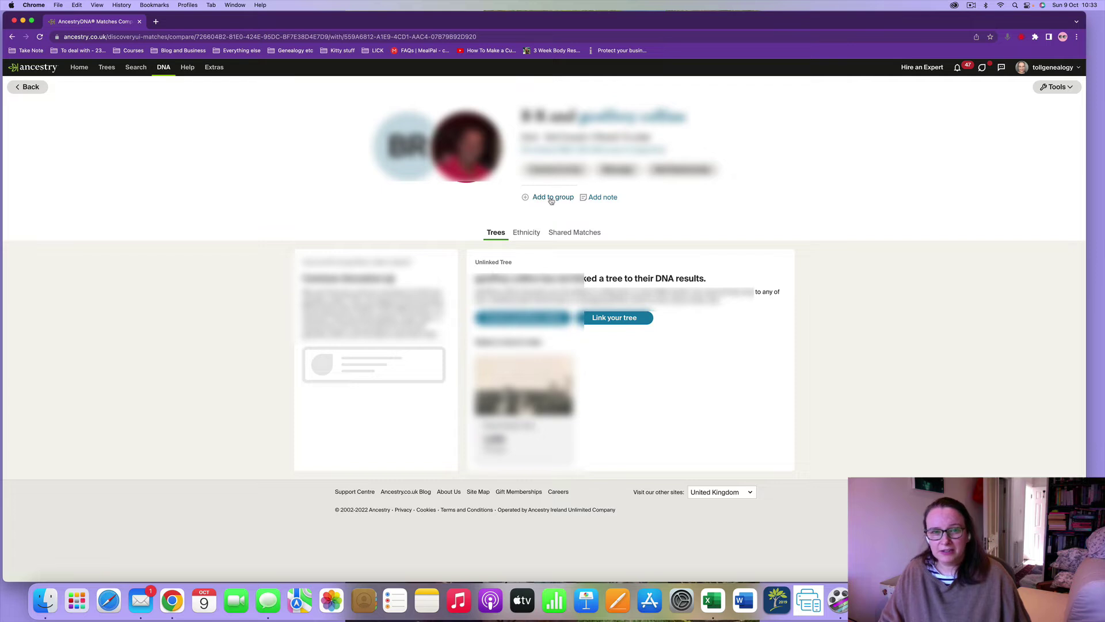
left_click(551, 198)
left_click(542, 215)
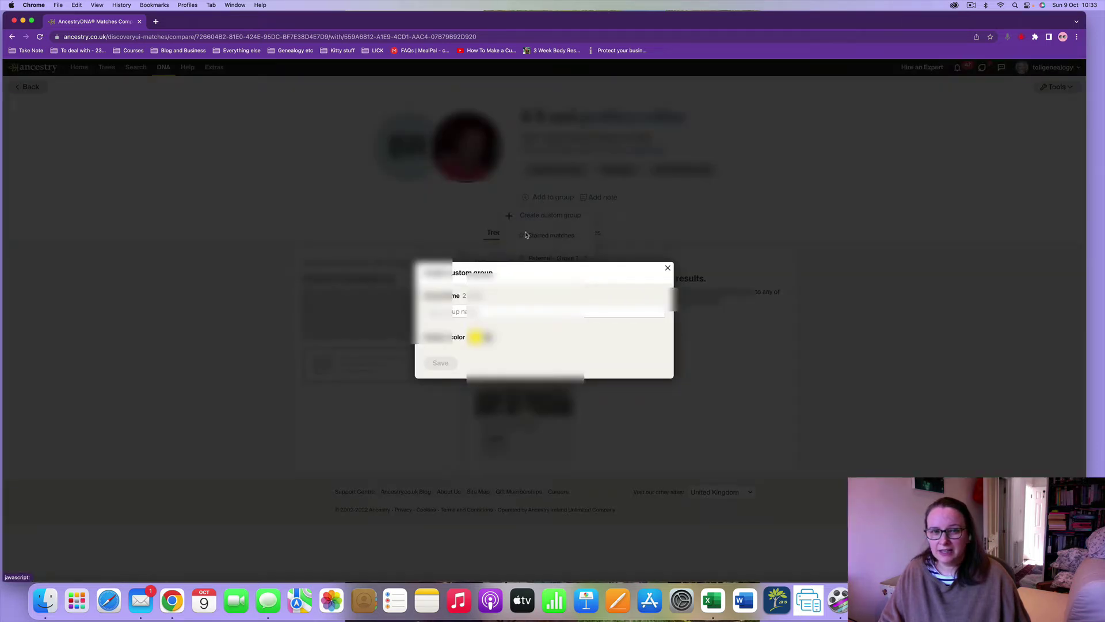
left_click(453, 311)
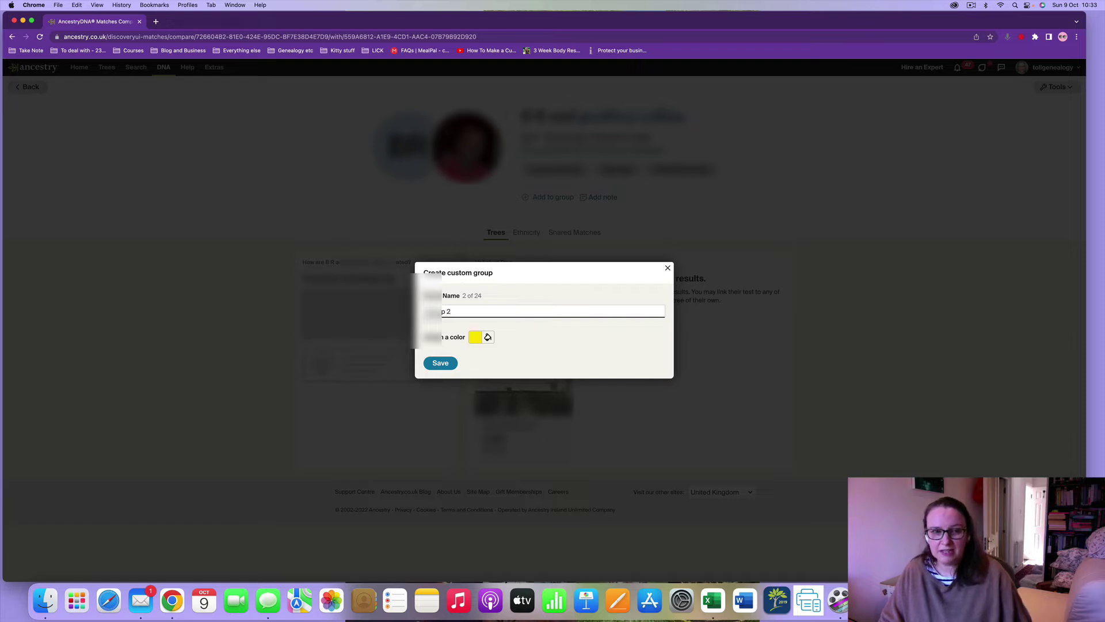
left_click(449, 369)
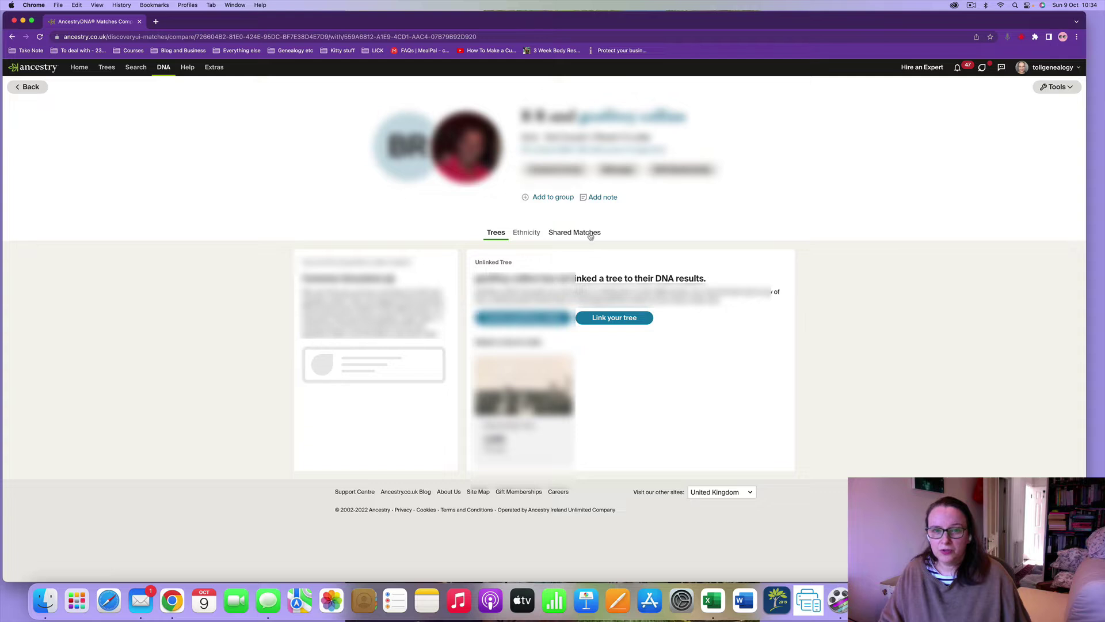
Step: Show the opened match's shared matches and assign the 294 cM match itself to Group 2
left_click(590, 234)
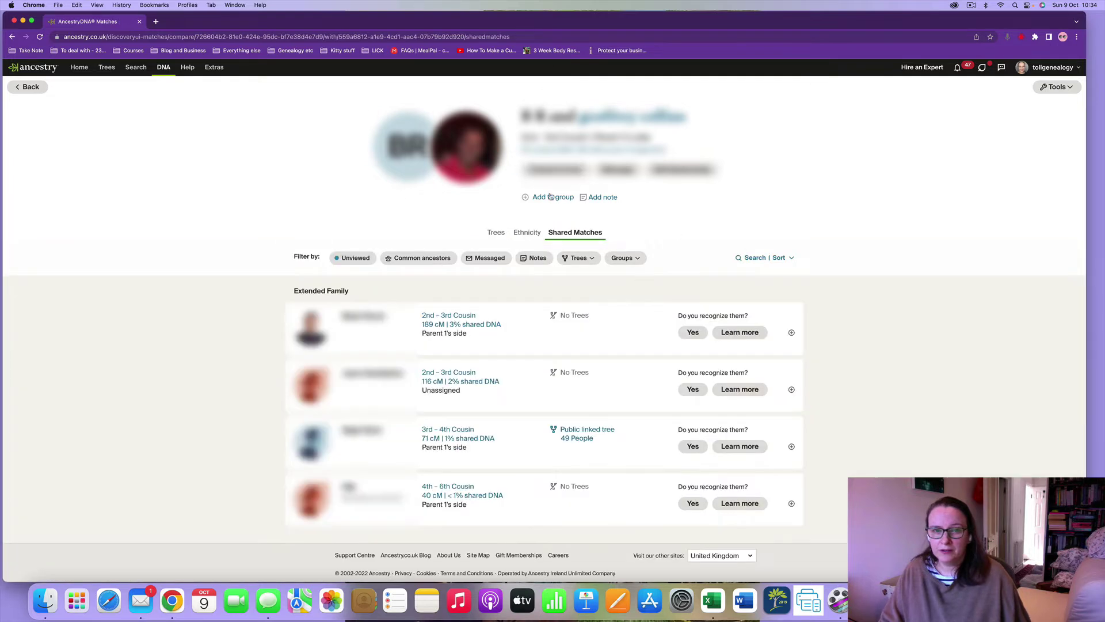
left_click(551, 197)
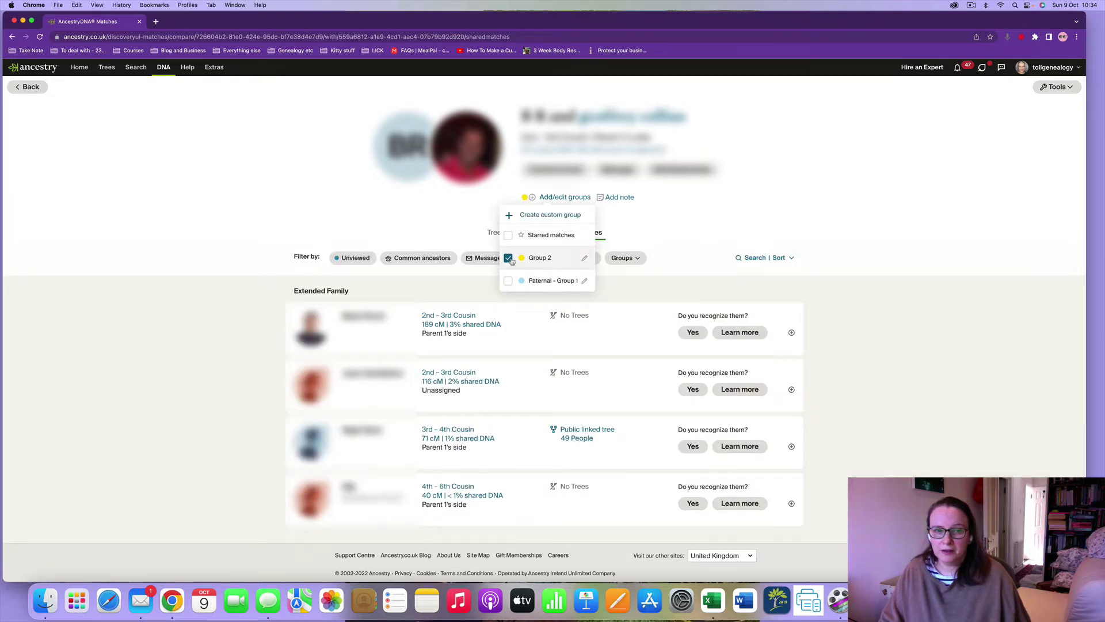
left_click(689, 210)
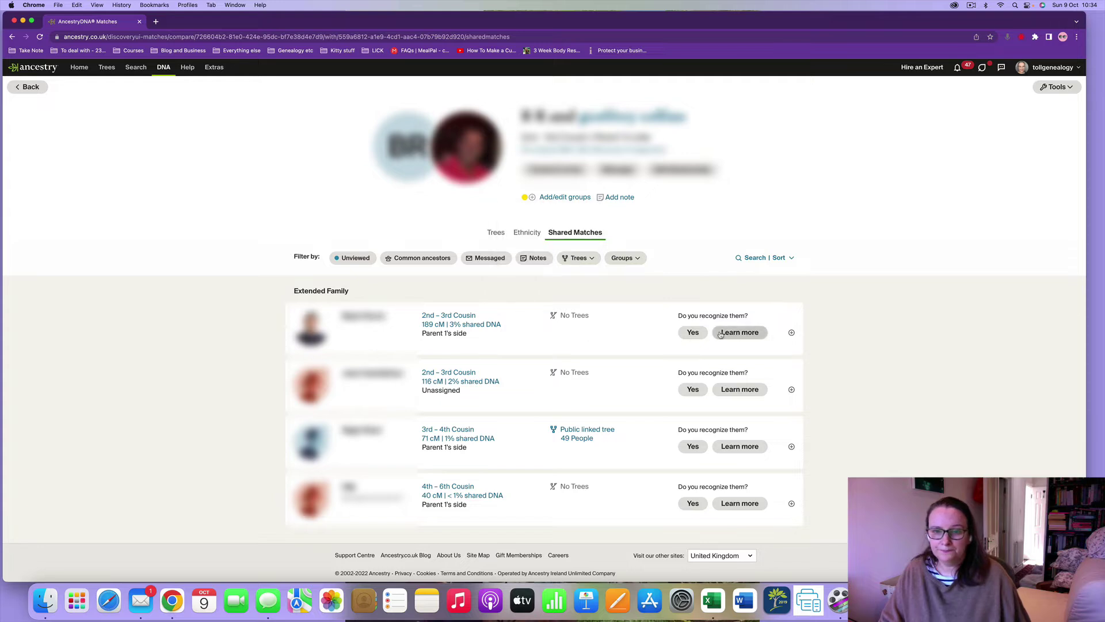
Step: Select all four extended-family shared matches and add them to Group 2
left_click(791, 334)
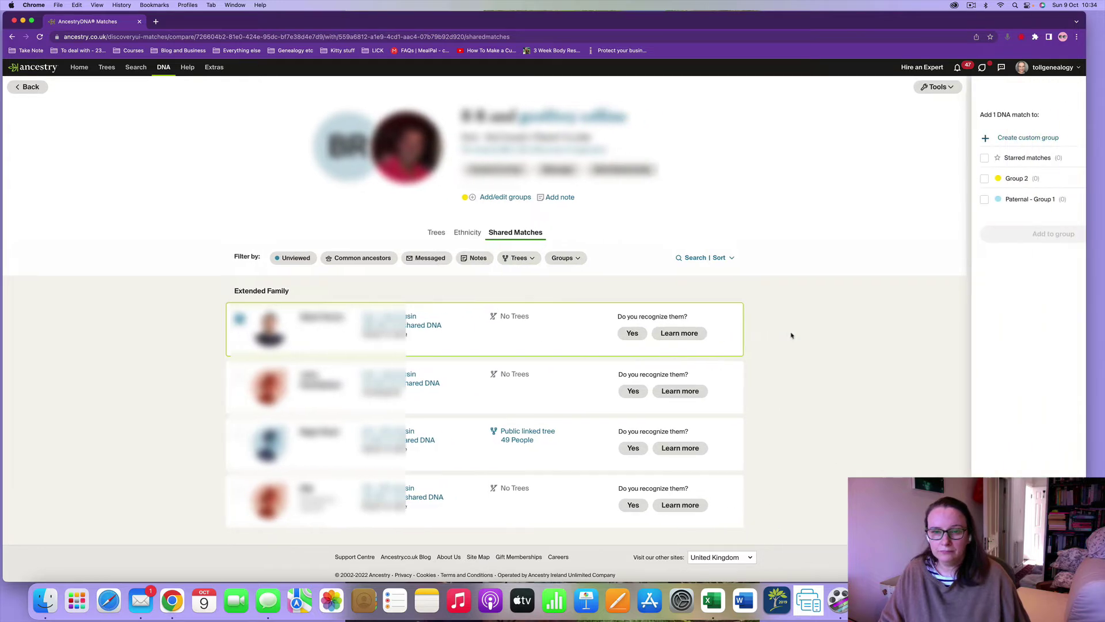
left_click(217, 370)
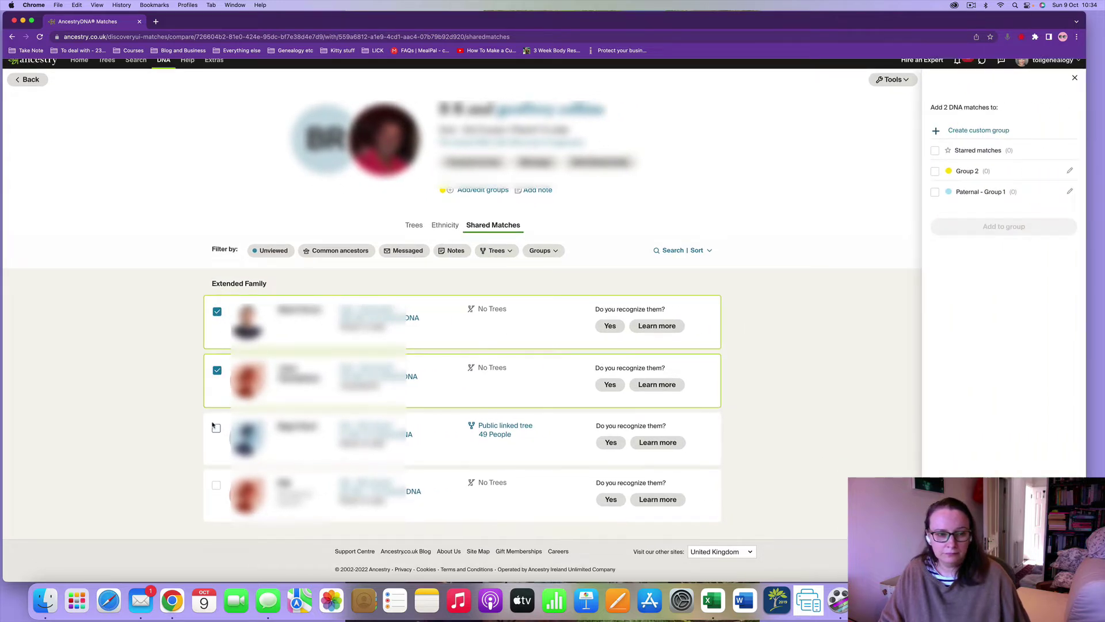
left_click(216, 427)
left_click(216, 488)
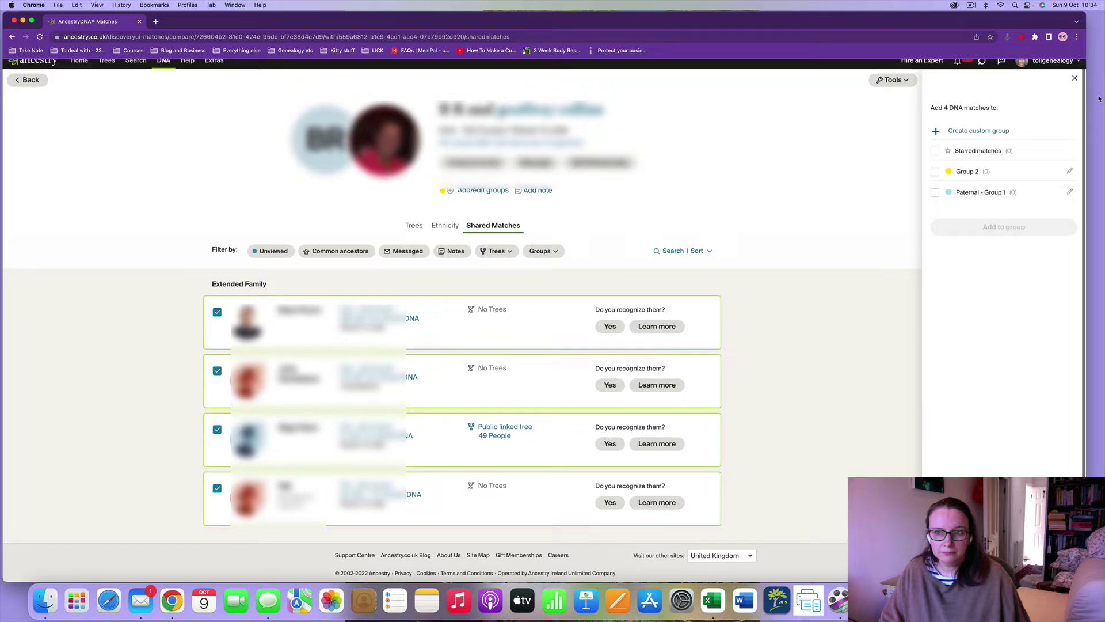
left_click(935, 172)
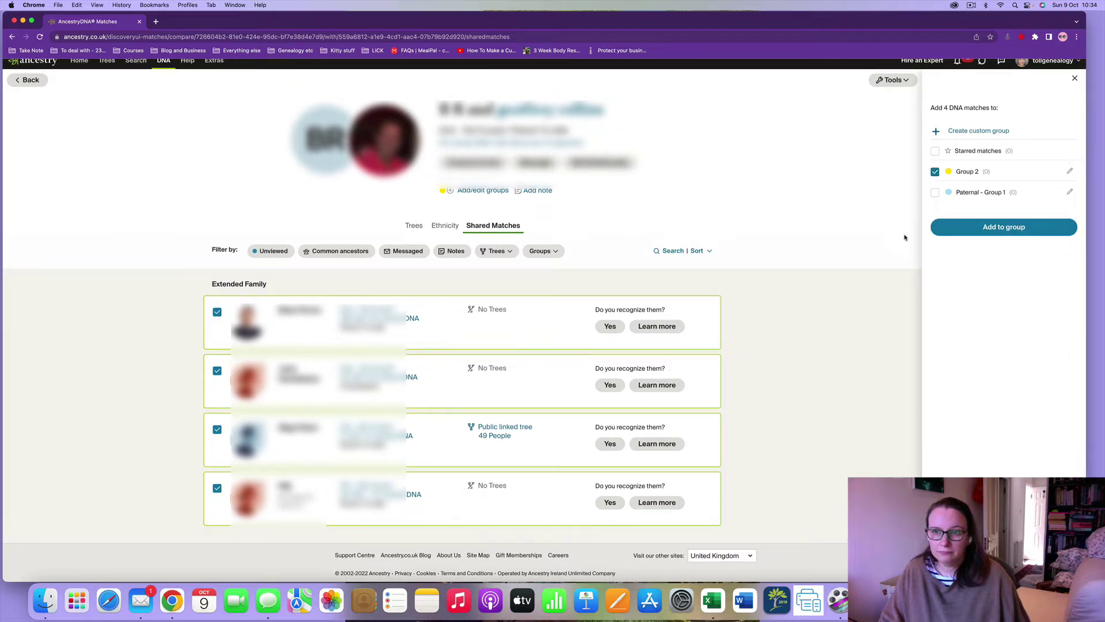
left_click(1001, 228)
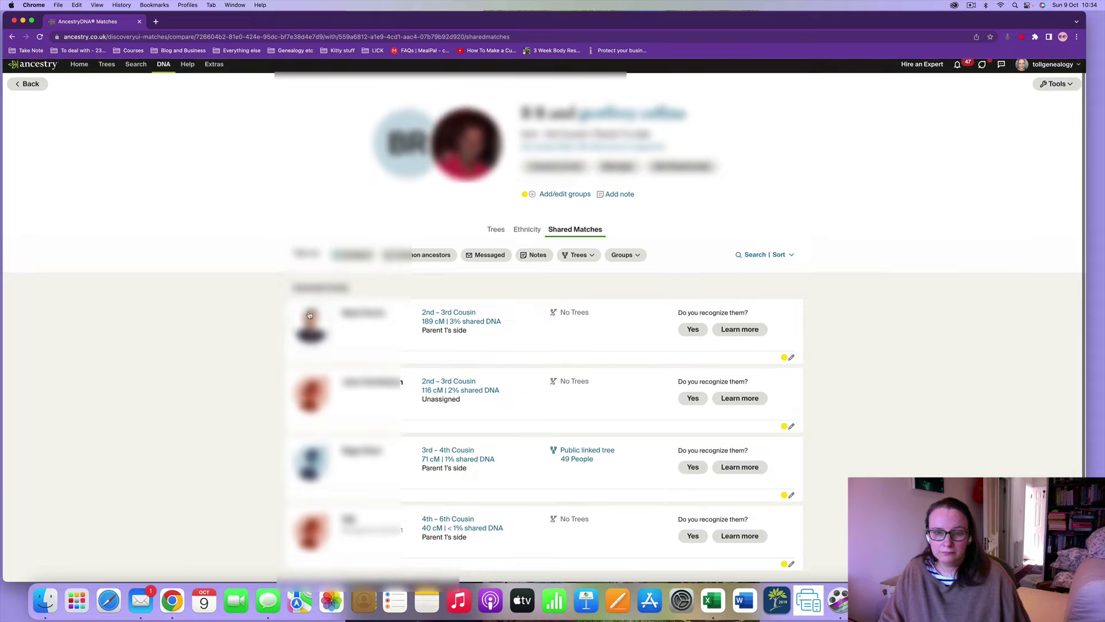
Step: Create an orange custom group named "Group 3" for the ungrouped 158 cM match and add its distant-family shared match to it
left_click(27, 89)
scroll(870, 354, "down", 2)
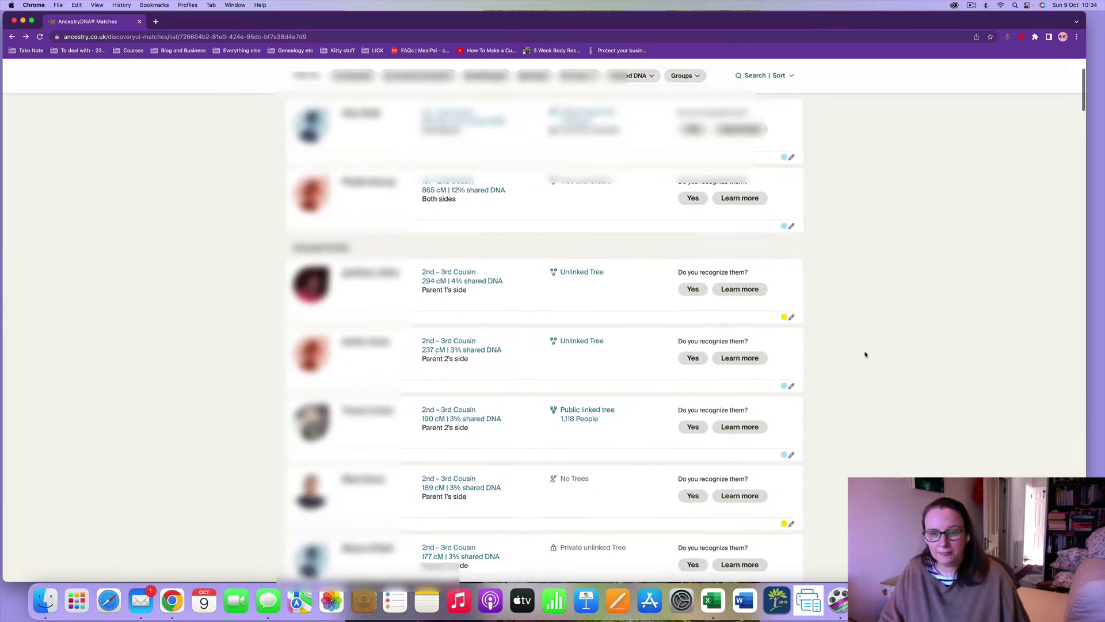
scroll(866, 353, "down", 6)
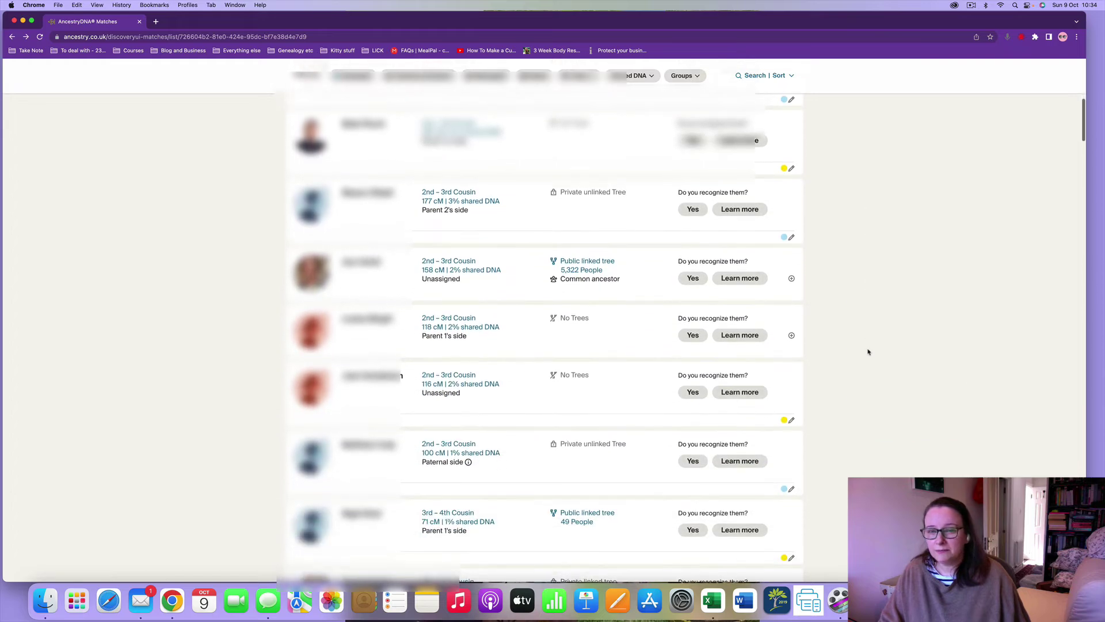
scroll(868, 350, "down", 2)
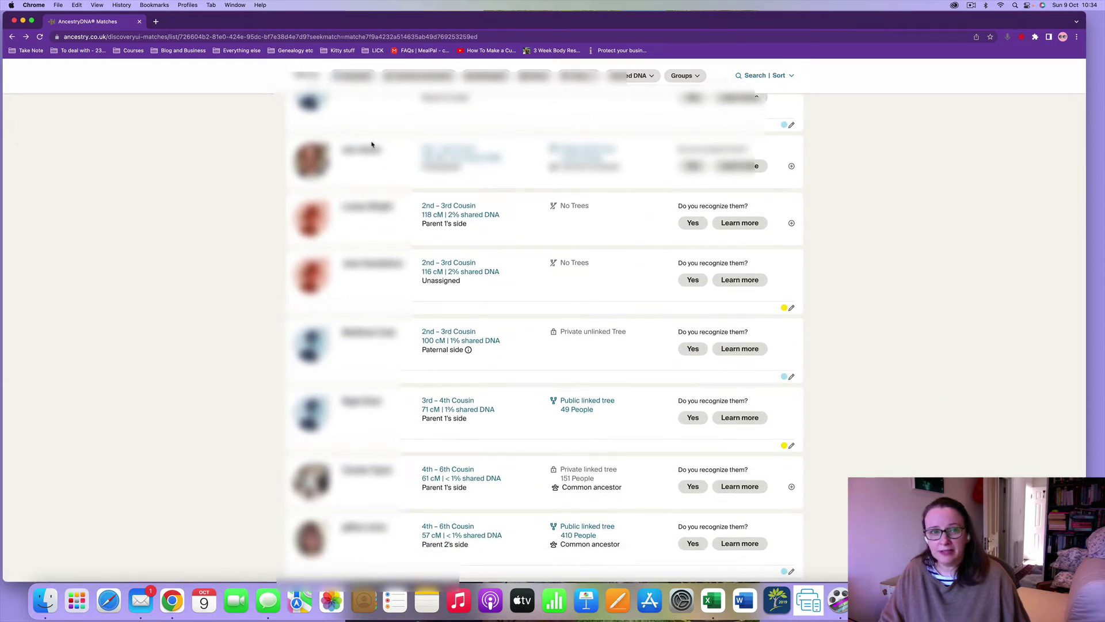
left_click(362, 149)
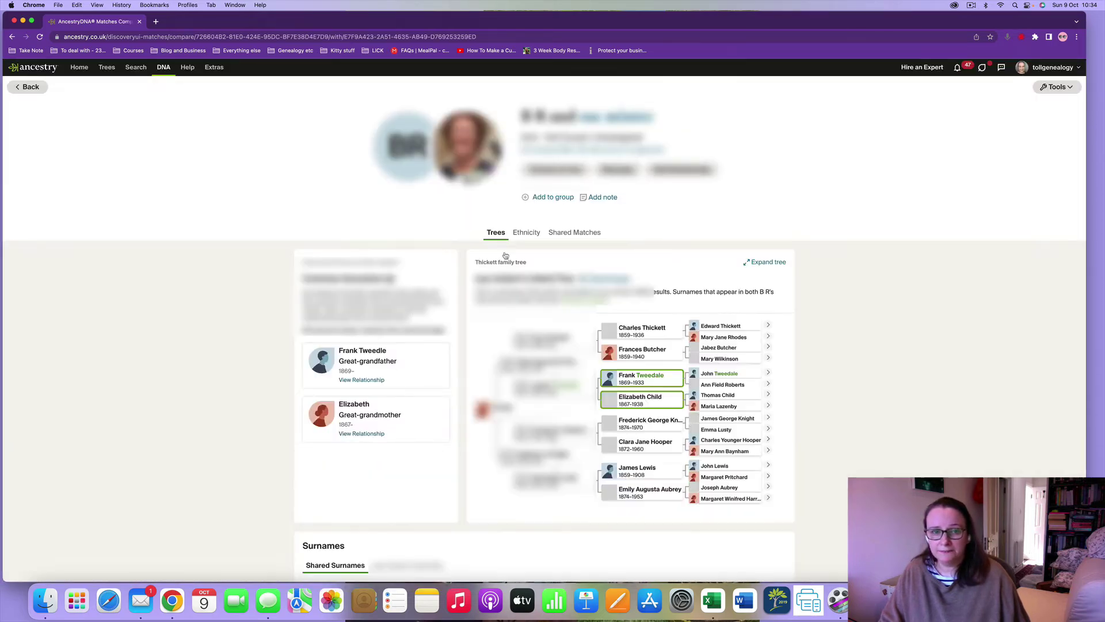
left_click(547, 199)
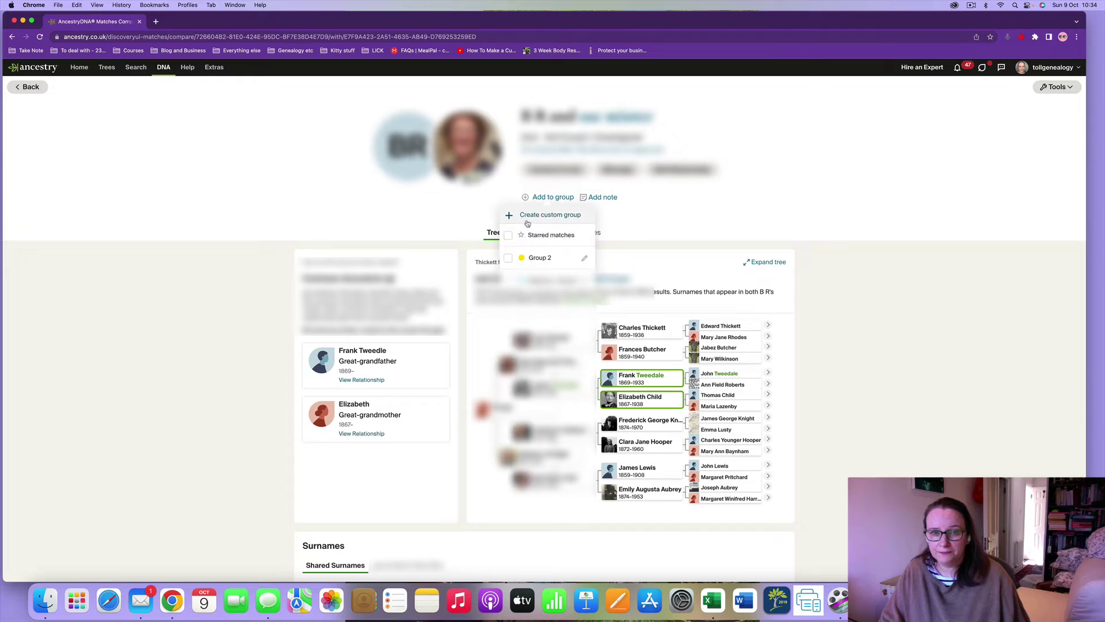
left_click(532, 220)
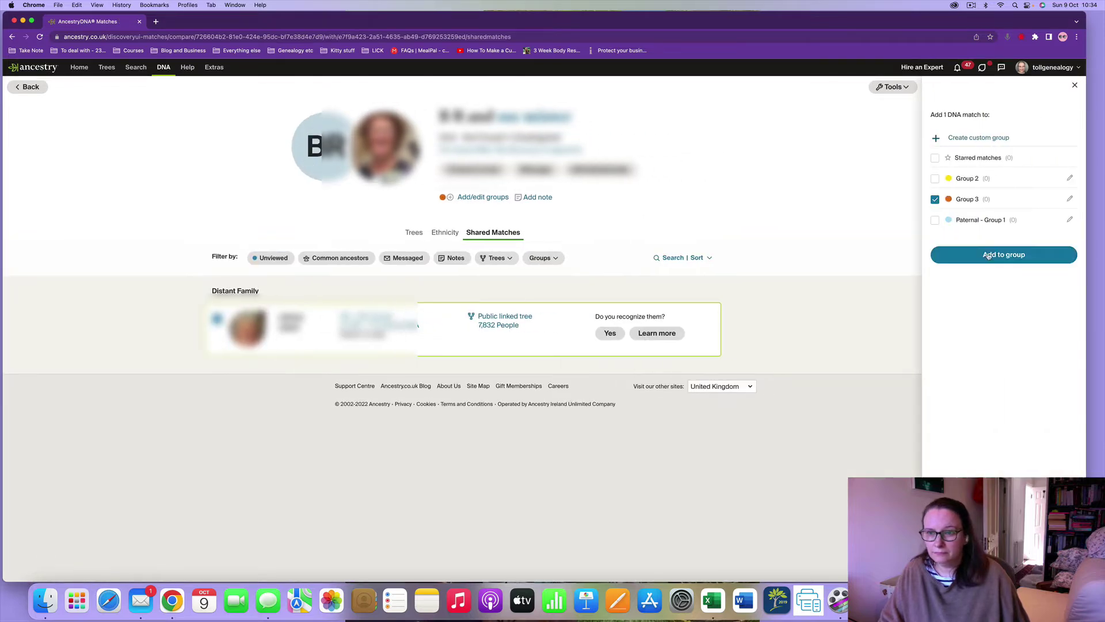
left_click(989, 258)
Step: Check the shared matches of the ungrouped 118 cM match and return to the match list
left_click(27, 87)
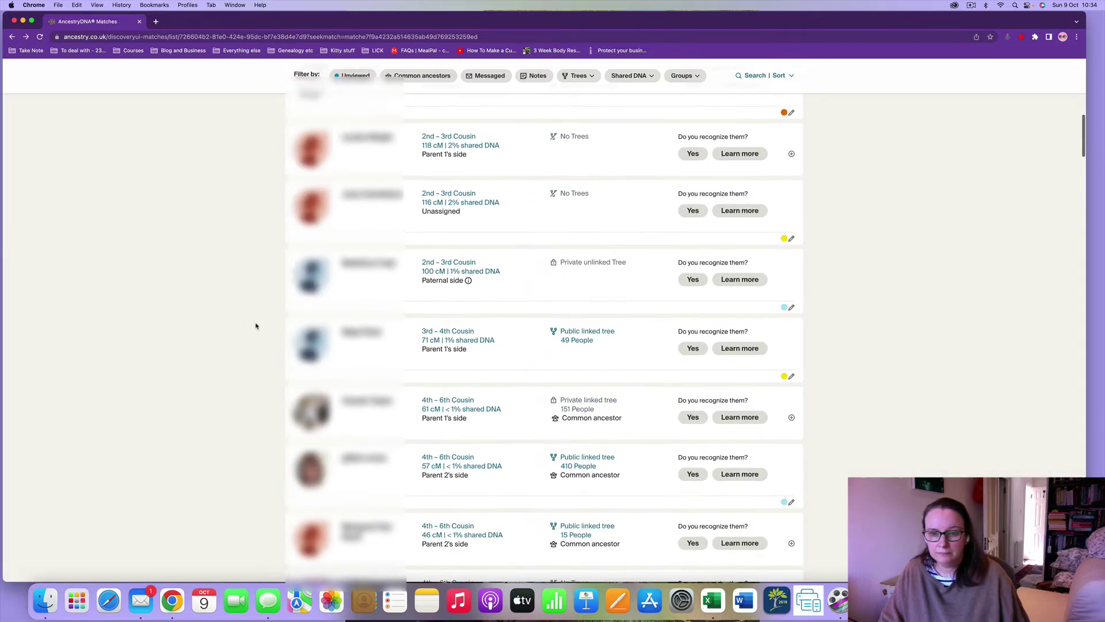
left_click(365, 250)
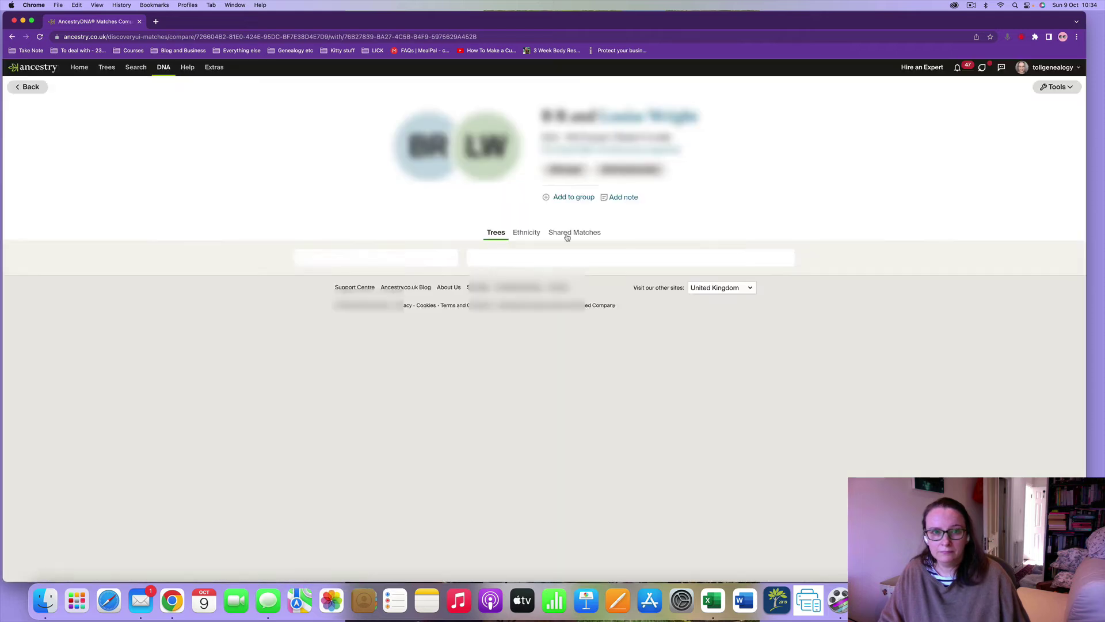
left_click(569, 235)
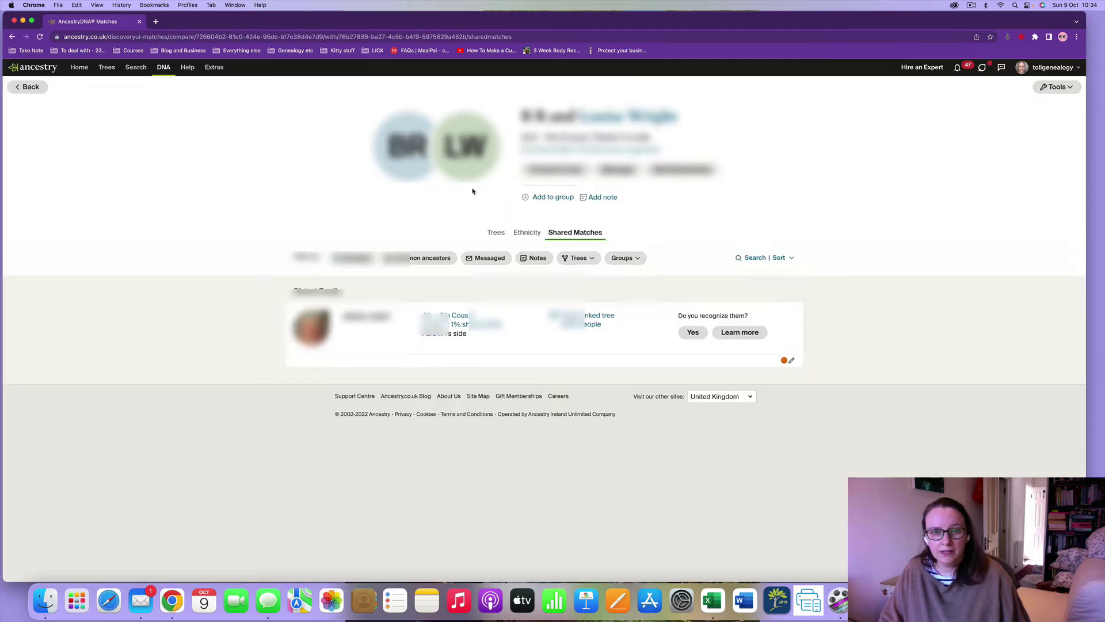
left_click(30, 87)
Step: Reopen the ungrouped 118 cM match, check its shared matches, assign it to Group 3 and return to the match list
scroll(474, 399, "down", 10)
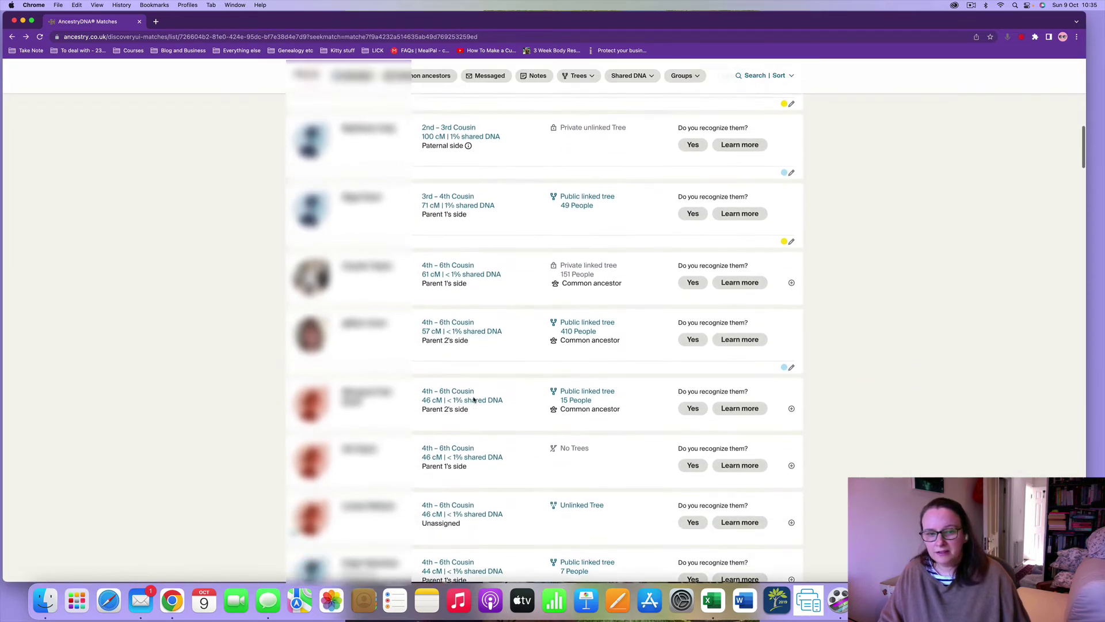
scroll(475, 397, "up", 3)
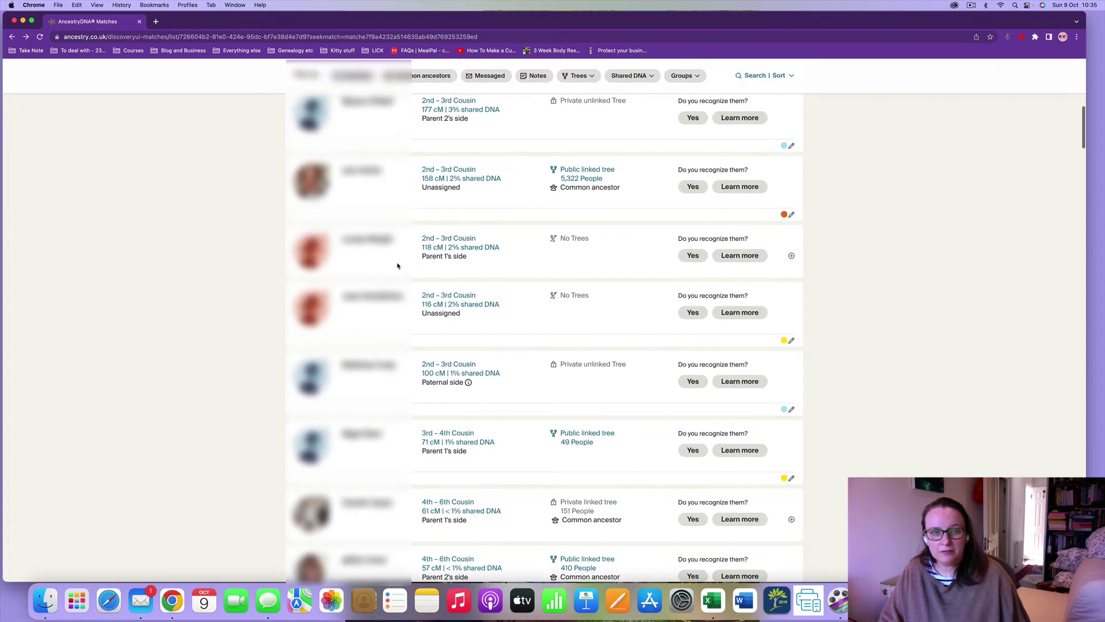
scroll(381, 272, "down", 2)
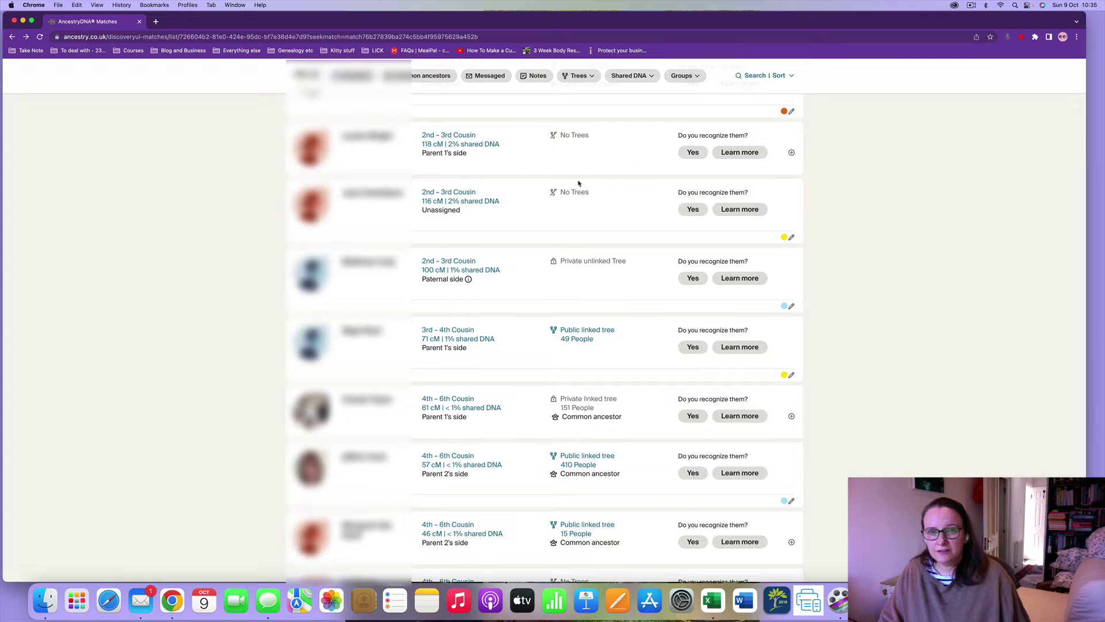
left_click(350, 143)
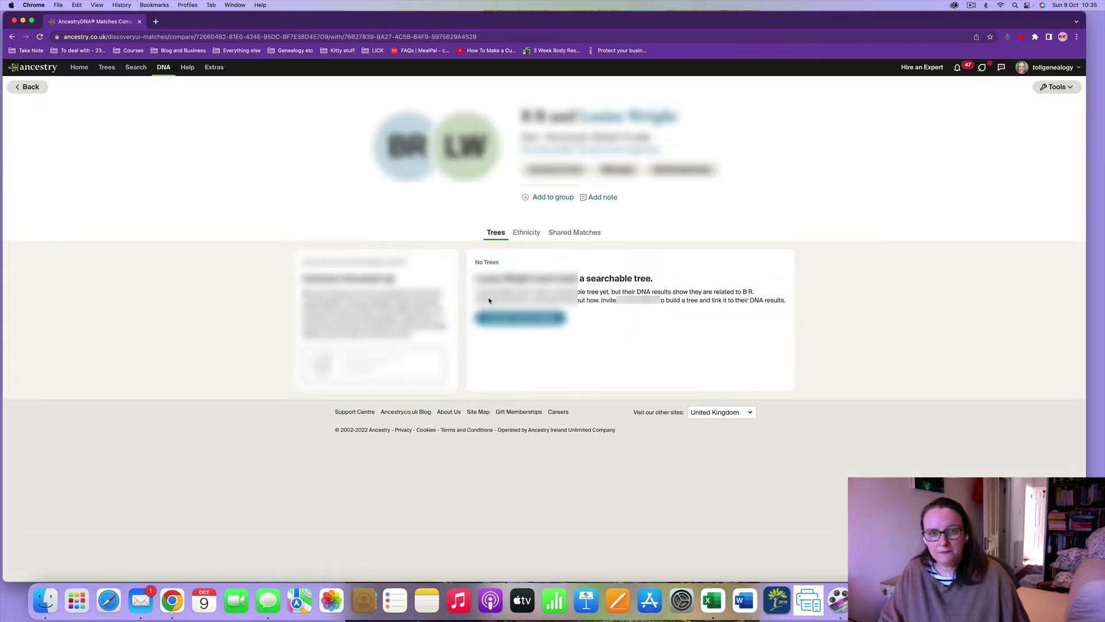
left_click(576, 236)
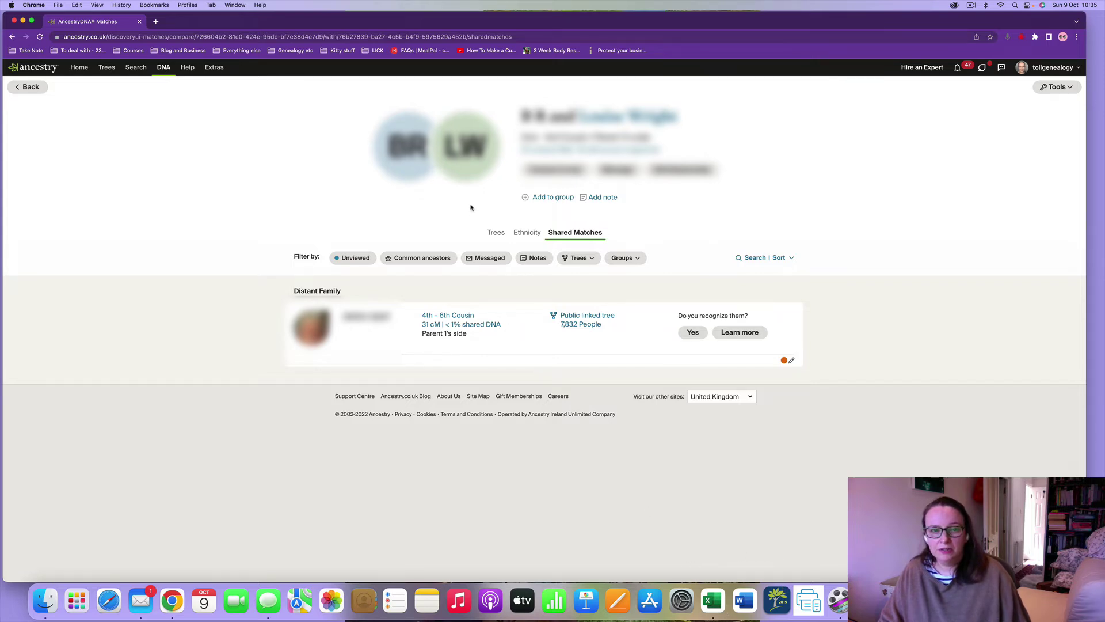
left_click(555, 198)
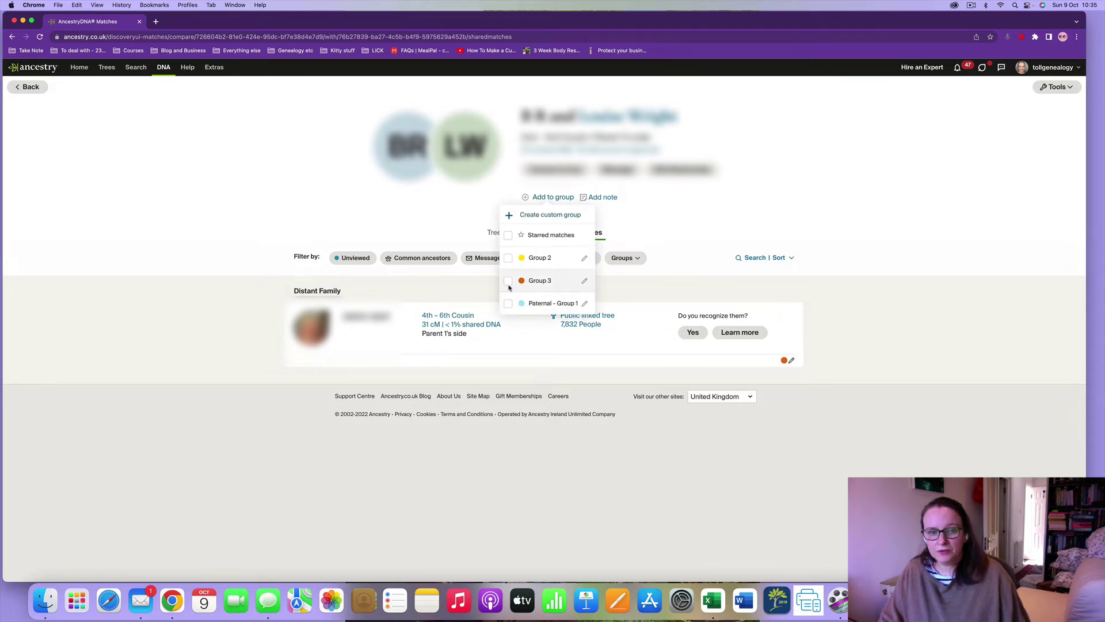
left_click(685, 246)
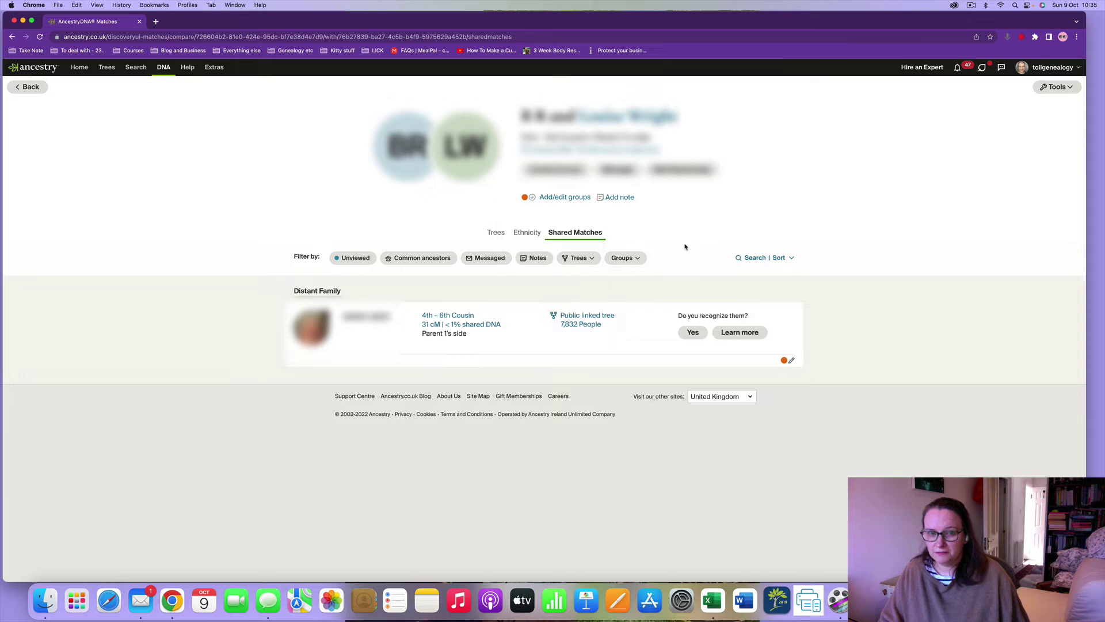
left_click(16, 94)
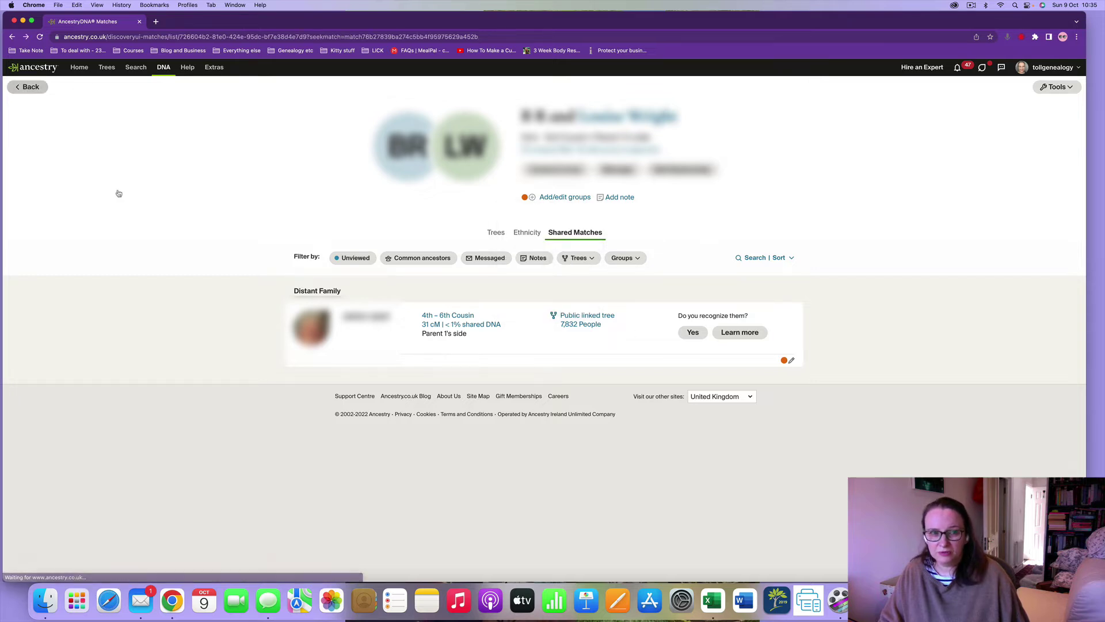
Step: Open the ungrouped 61 cM match on Parent 1's side and show its shared matches
scroll(225, 346, "up", 4)
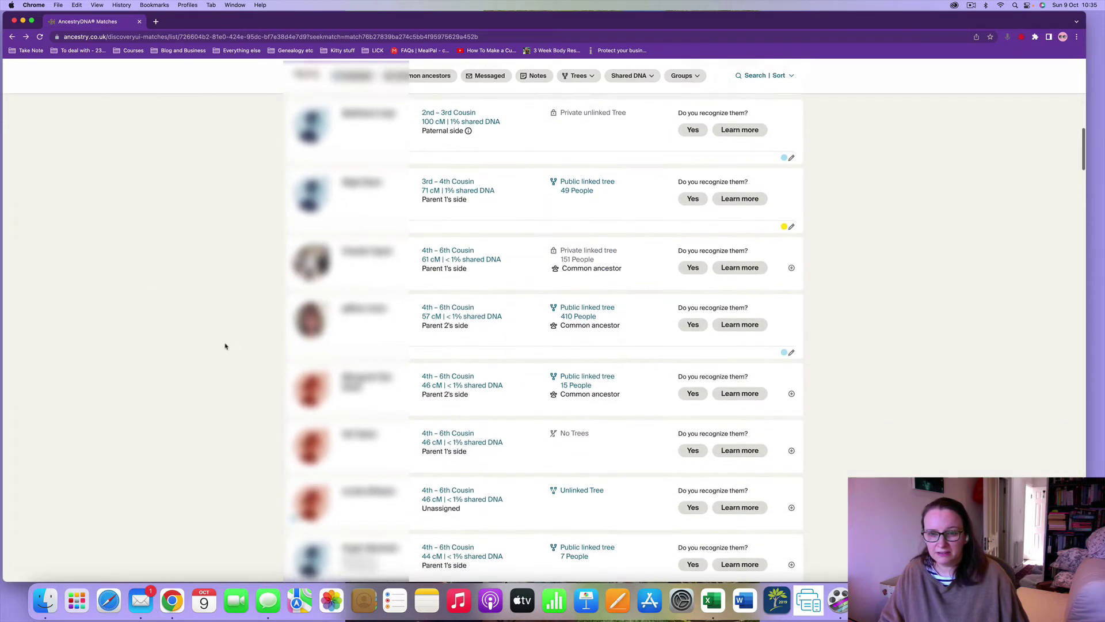
scroll(225, 347, "up", 2)
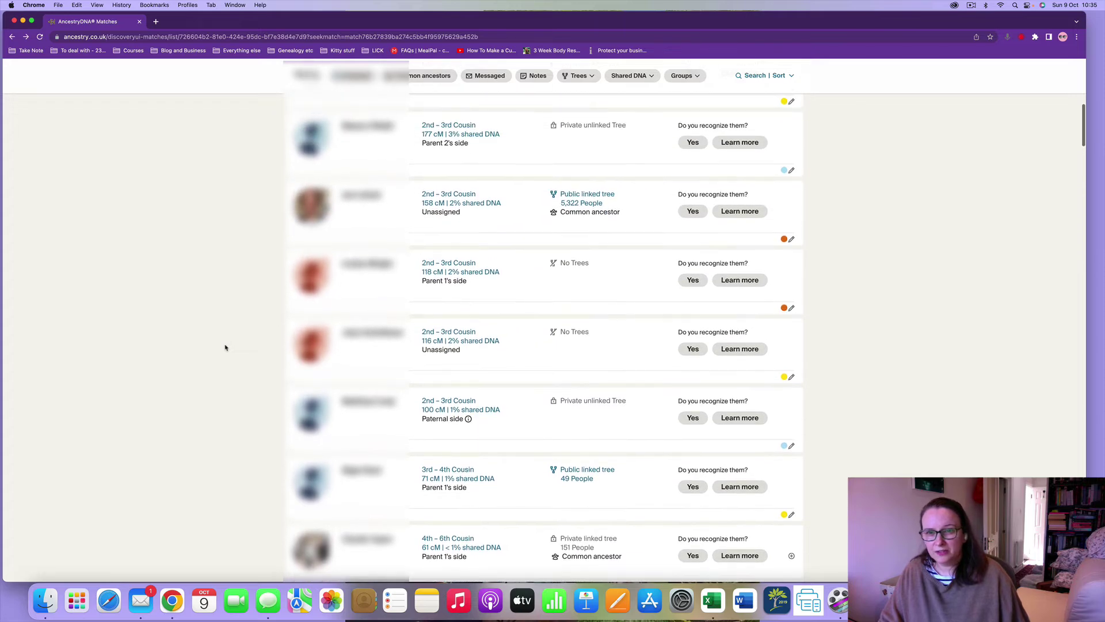
scroll(225, 347, "down", 5)
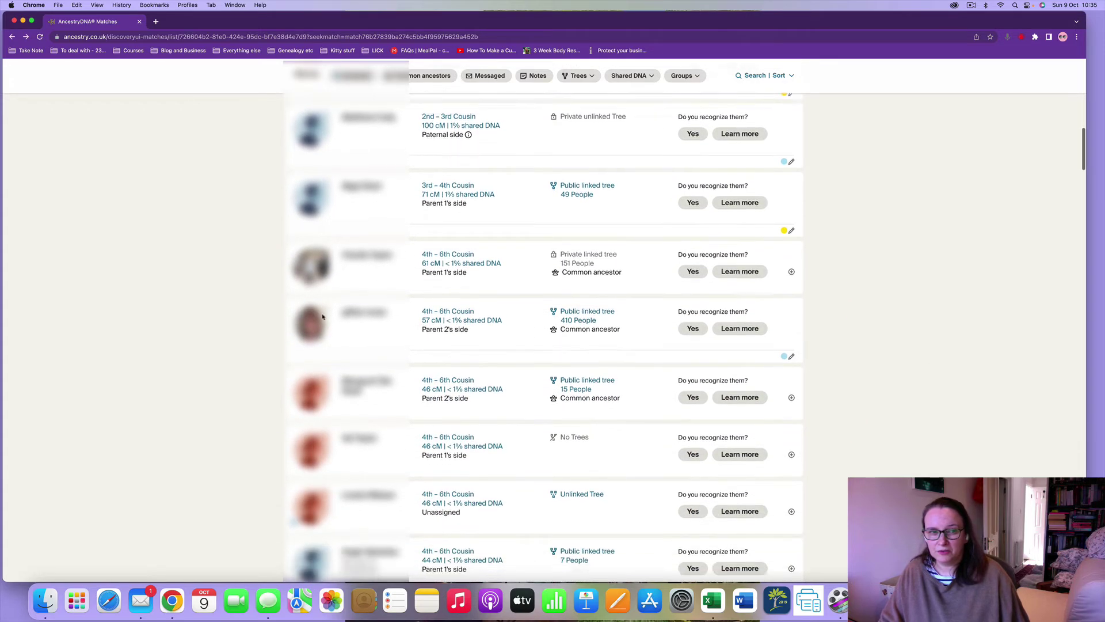
left_click(371, 236)
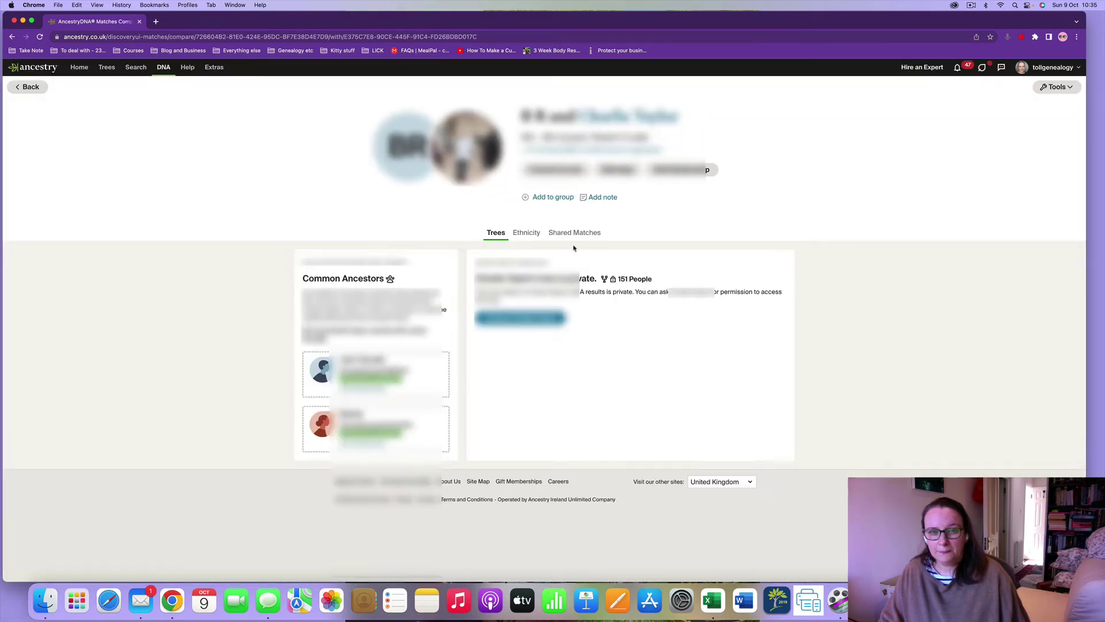
left_click(584, 234)
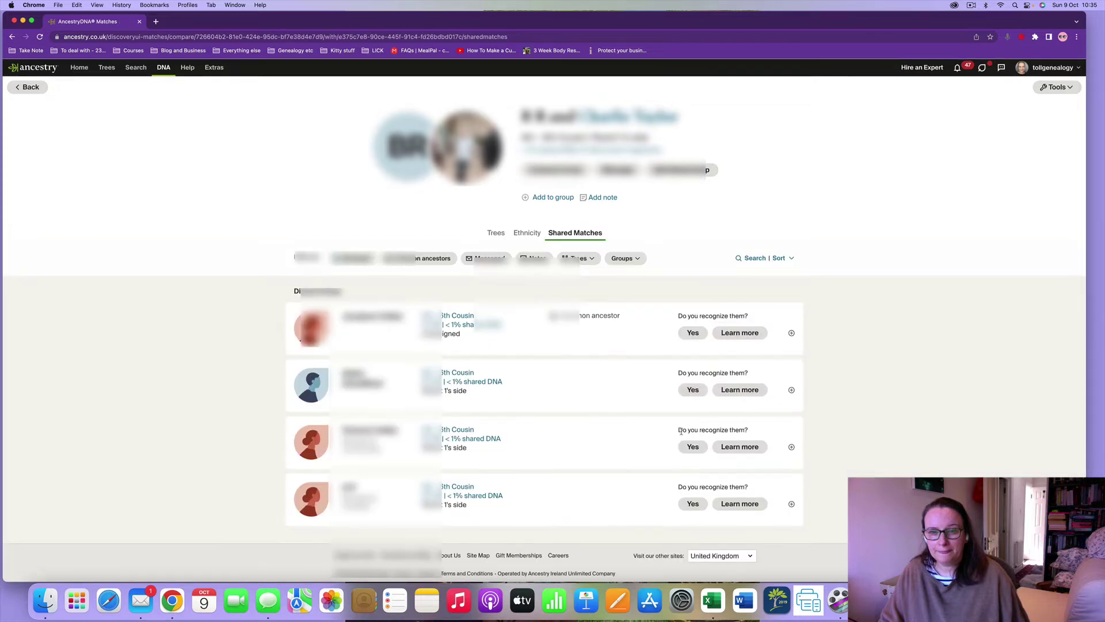
Step: Create a dark green custom group named "Group 4" and assign the opened 61 cM match to it
left_click(541, 197)
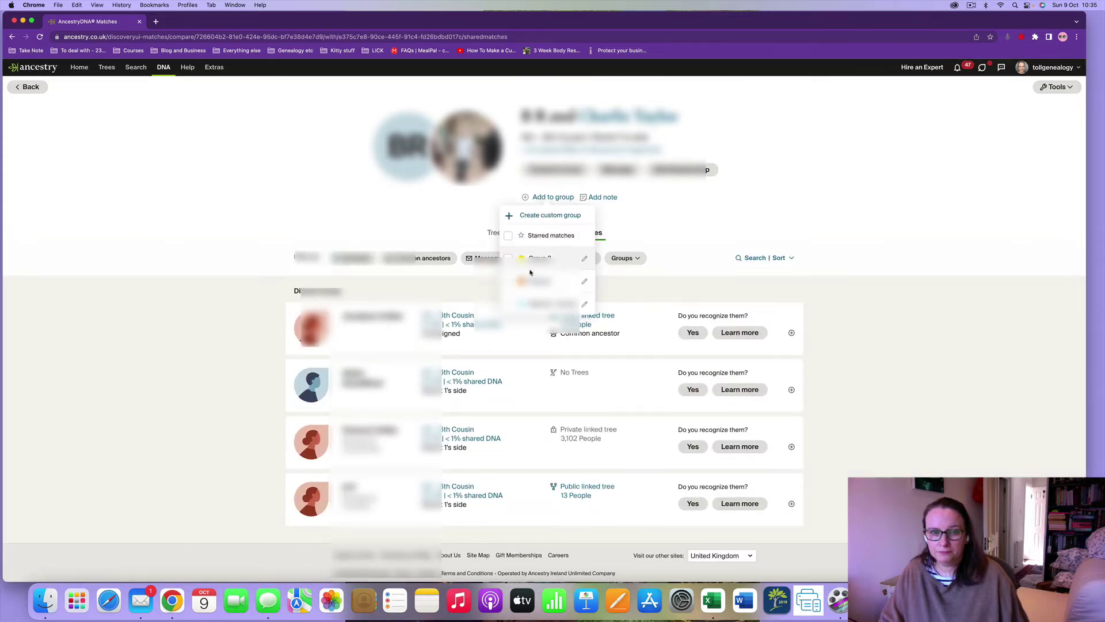
left_click(533, 218)
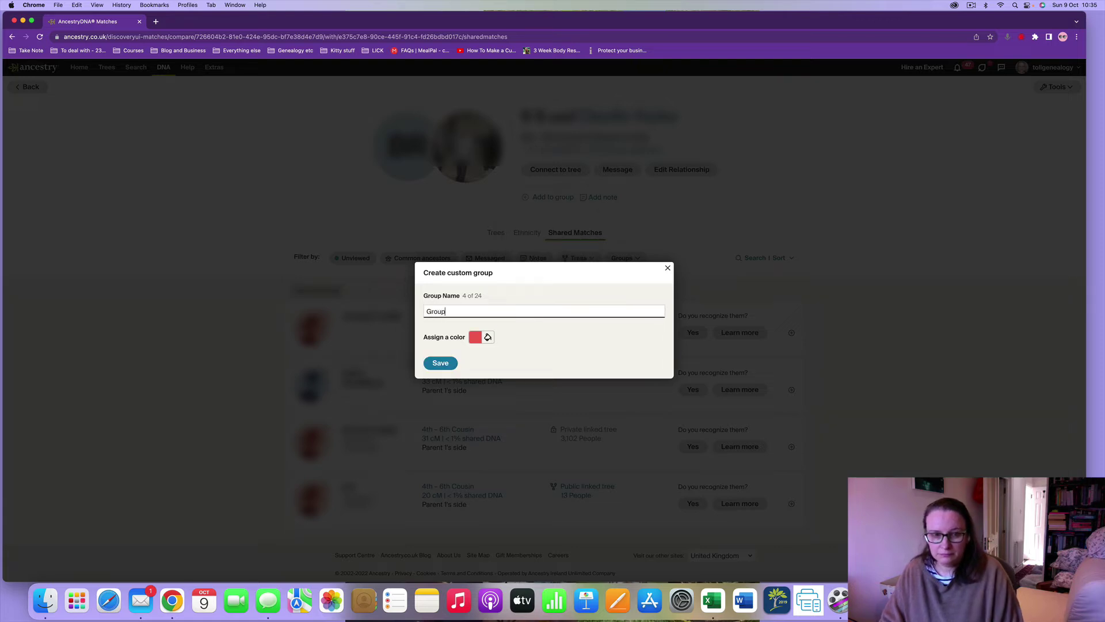
type("Group 4")
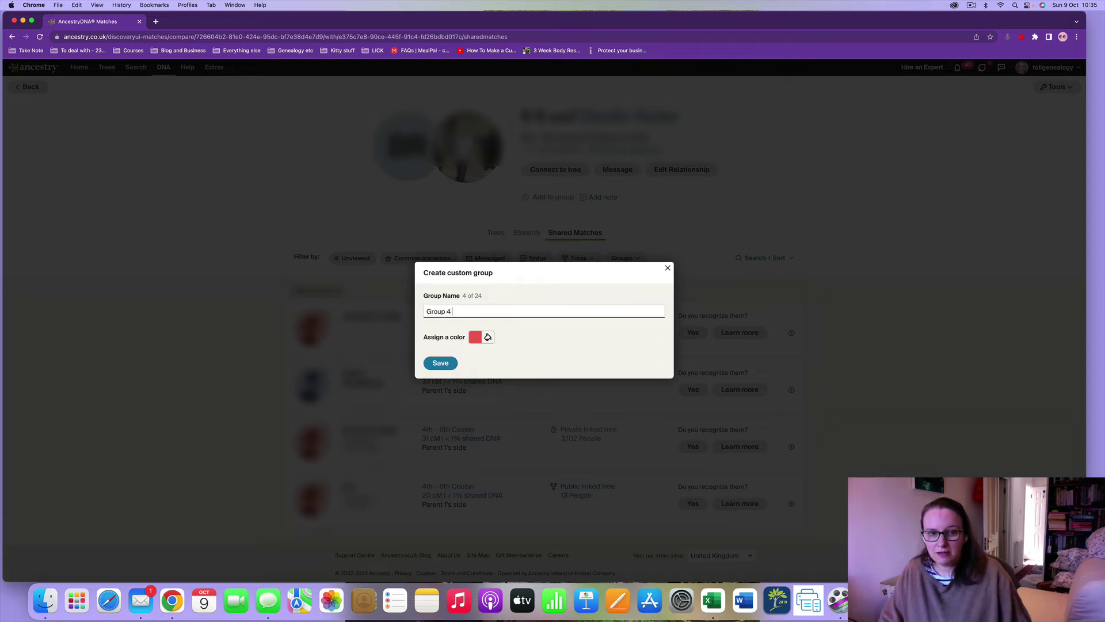
left_click(483, 340)
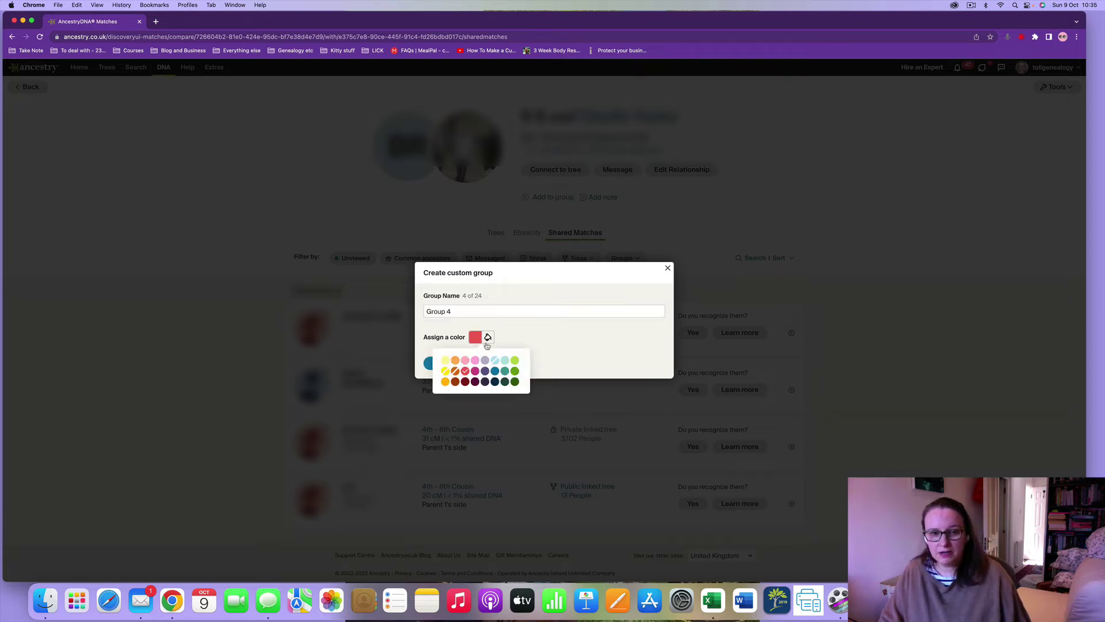
left_click(515, 382)
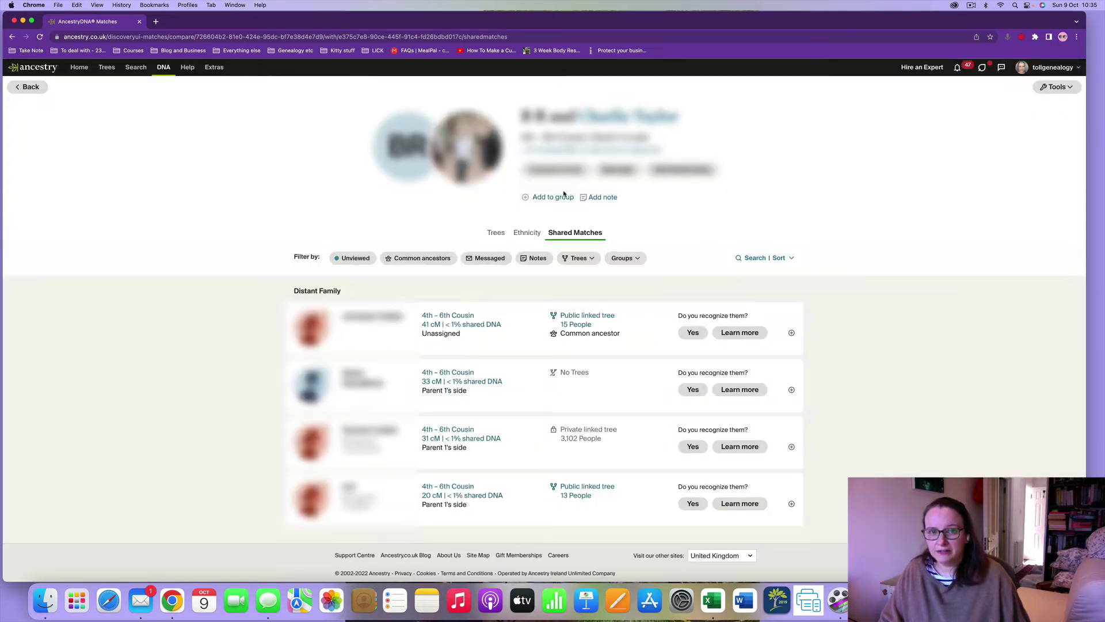
left_click(553, 198)
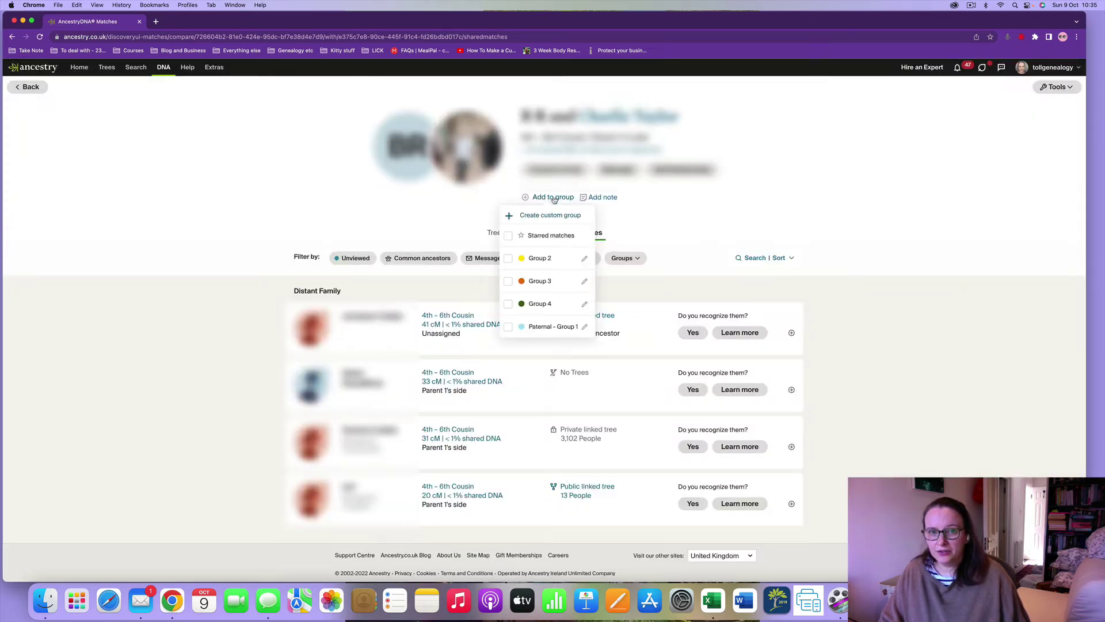
left_click(508, 305)
Step: Select all four distant-family shared matches, add them to Group 4 and return to the match list
left_click(792, 333)
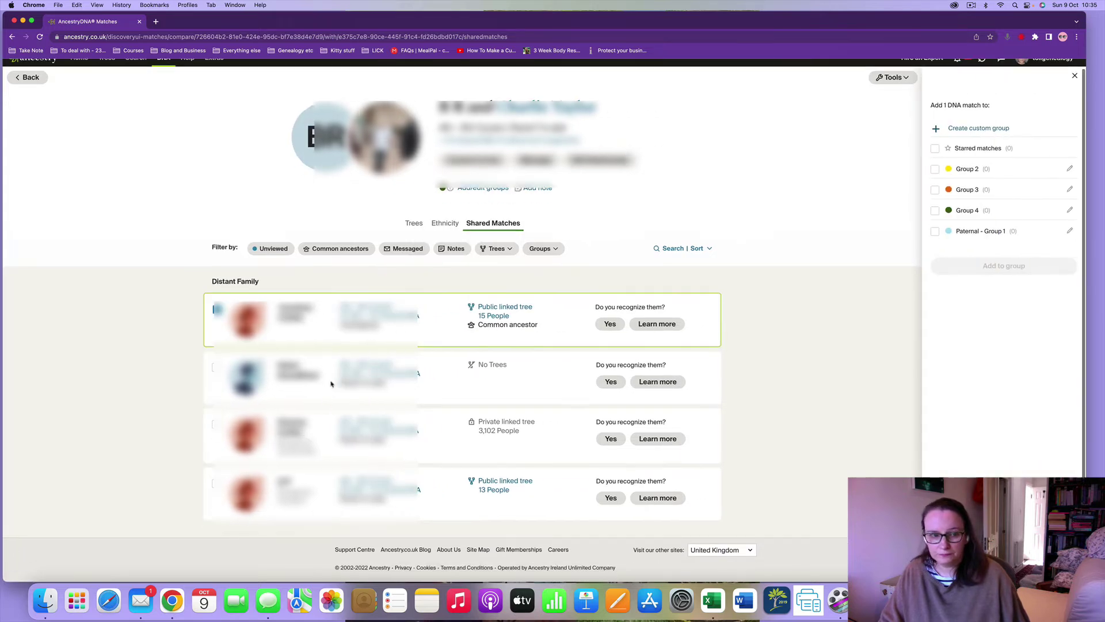
left_click(217, 367)
left_click(217, 426)
left_click(217, 487)
left_click(935, 210)
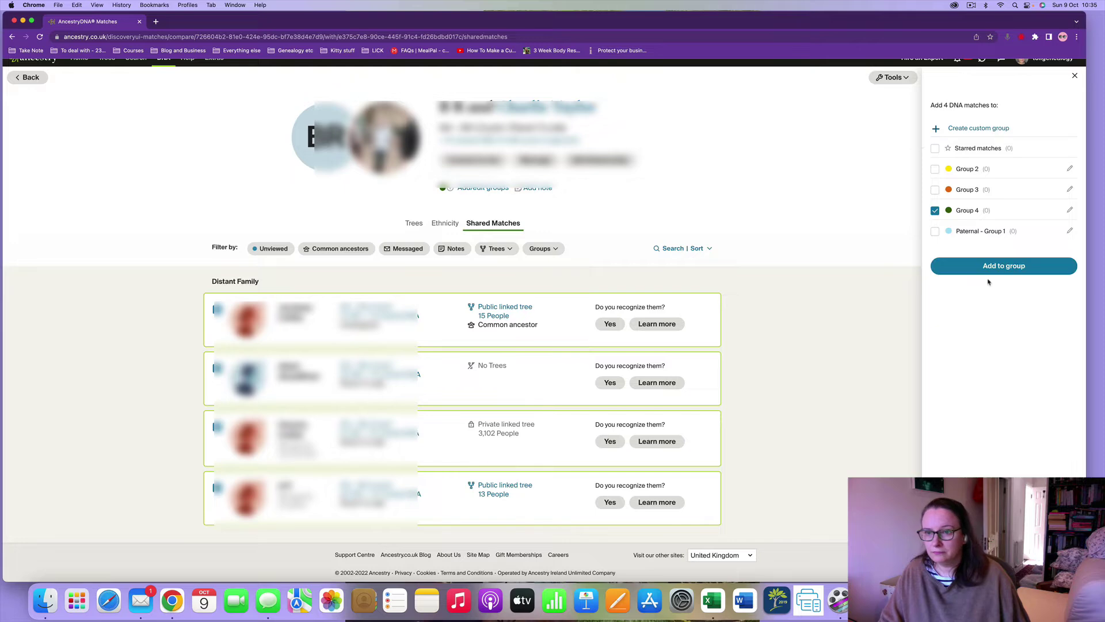
left_click(989, 270)
left_click(27, 79)
Step: Review the shared matches of the ungrouped 46 cM match on Parent 2's side and assign that match to Paternal - Group 1
scroll(799, 320, "down", 10)
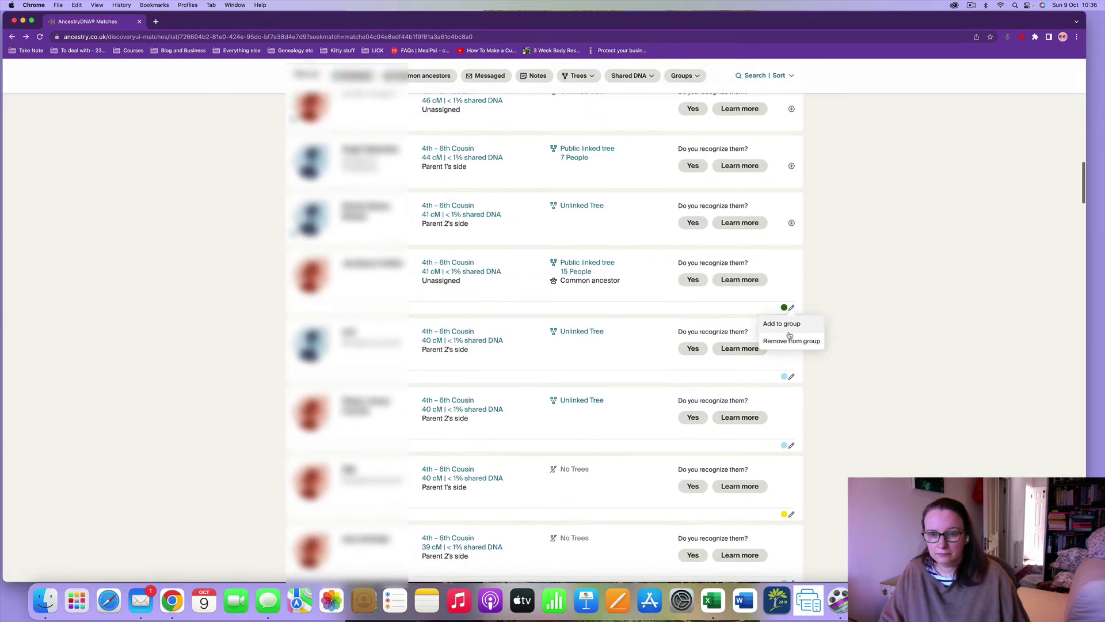
left_click(356, 335)
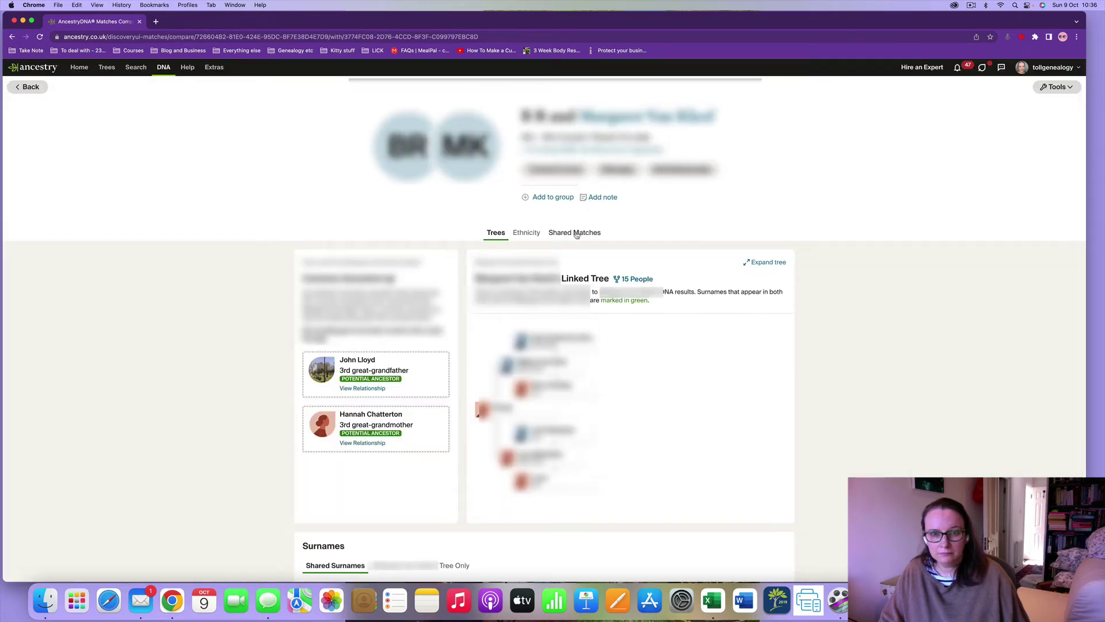
left_click(575, 231)
scroll(671, 264, "down", 3)
scroll(671, 263, "down", 5)
scroll(671, 264, "up", 7)
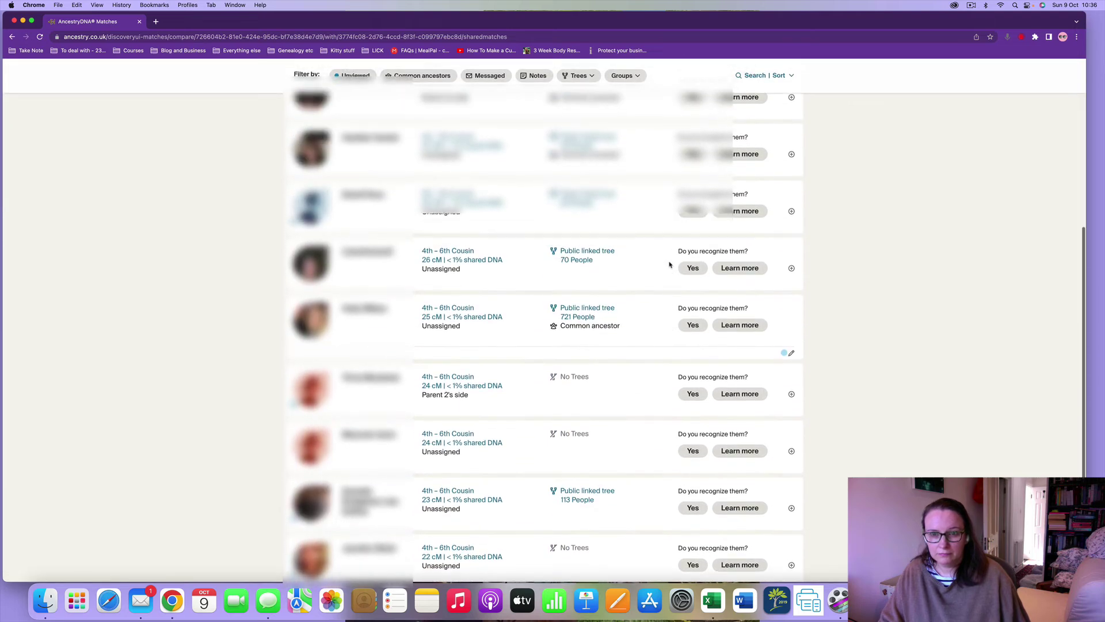
scroll(597, 244, "up", 1)
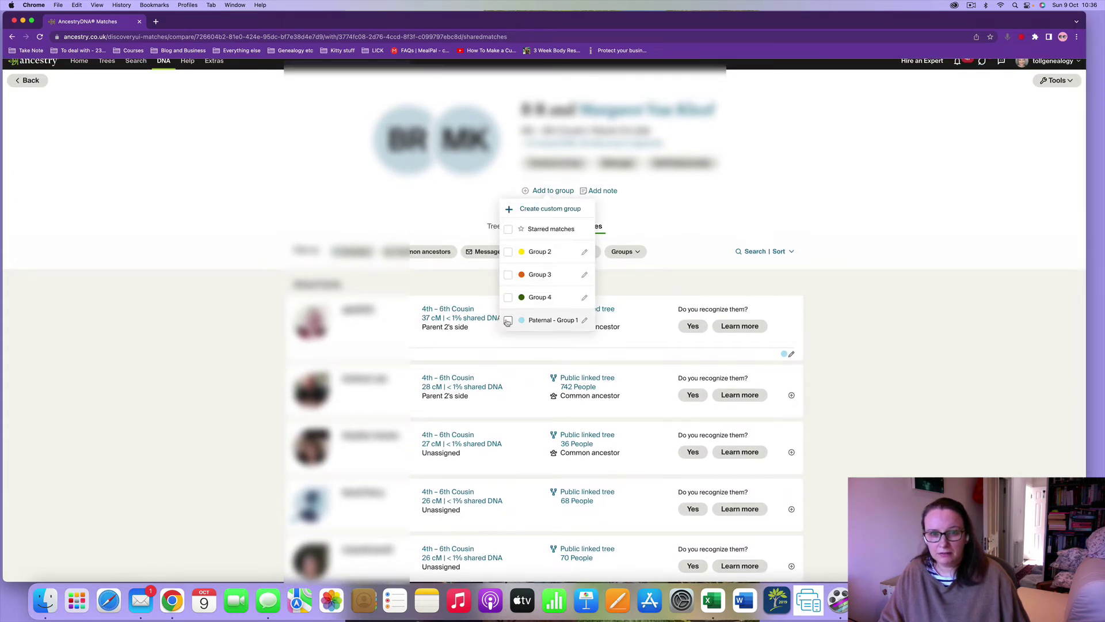
left_click(689, 197)
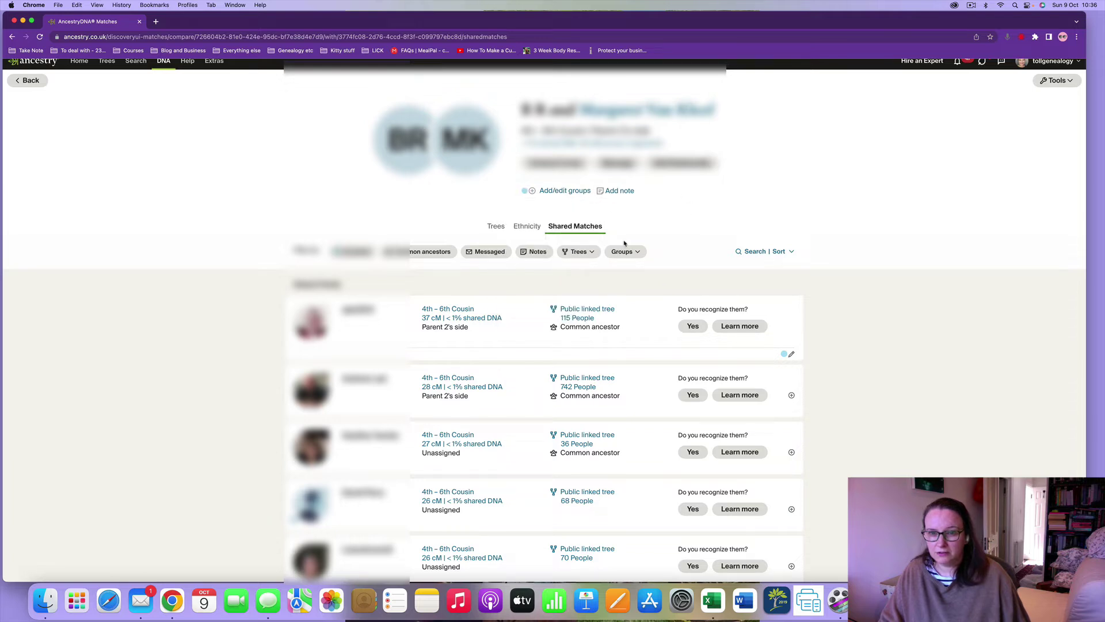
Step: Select every shared match from the 28 cM one to the end, add them to Paternal - Group 1 and return to the match list
left_click(791, 396)
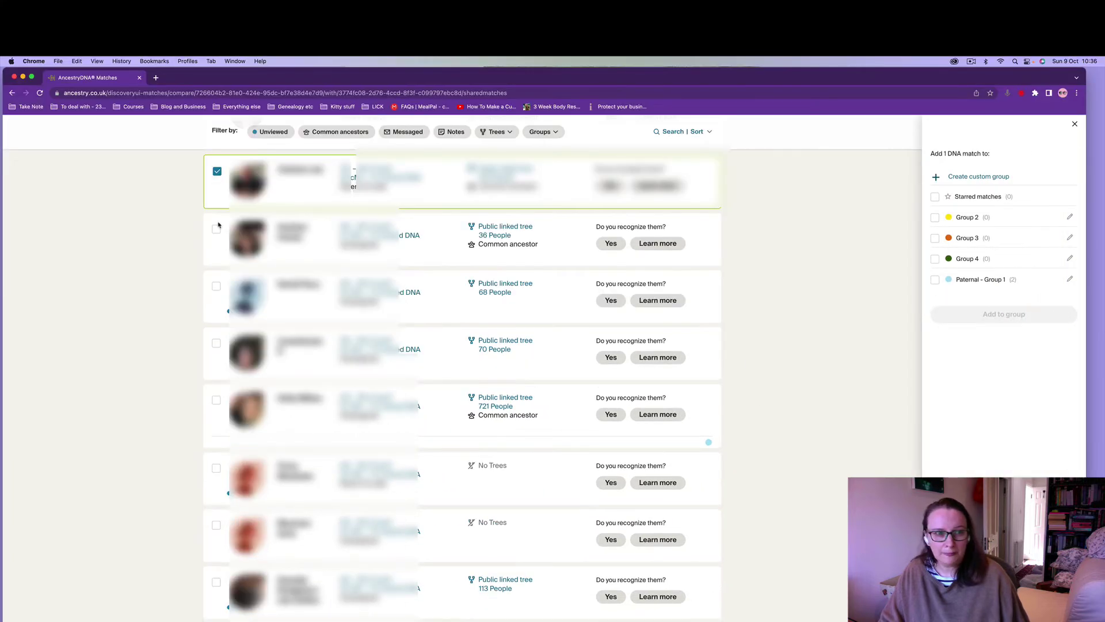
left_click(217, 169)
left_click(217, 227)
left_click(217, 287)
left_click(216, 402)
scroll(215, 397, "down", 2)
left_click(216, 383)
scroll(215, 385, "down", 2)
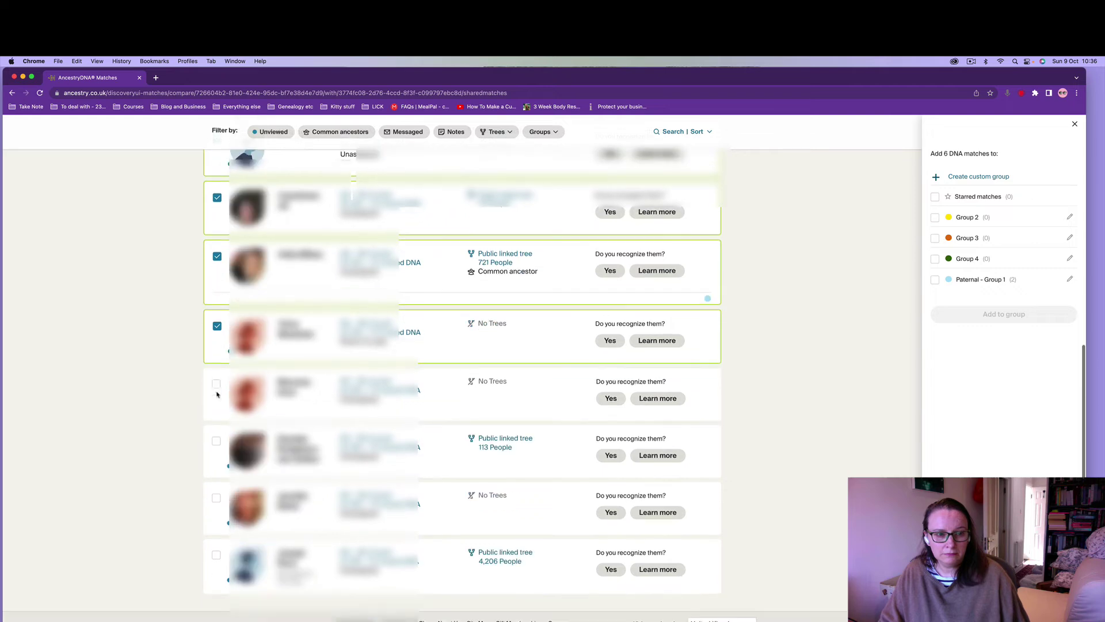
left_click(216, 380)
left_click(216, 436)
scroll(212, 483, "down", 1)
left_click(216, 537)
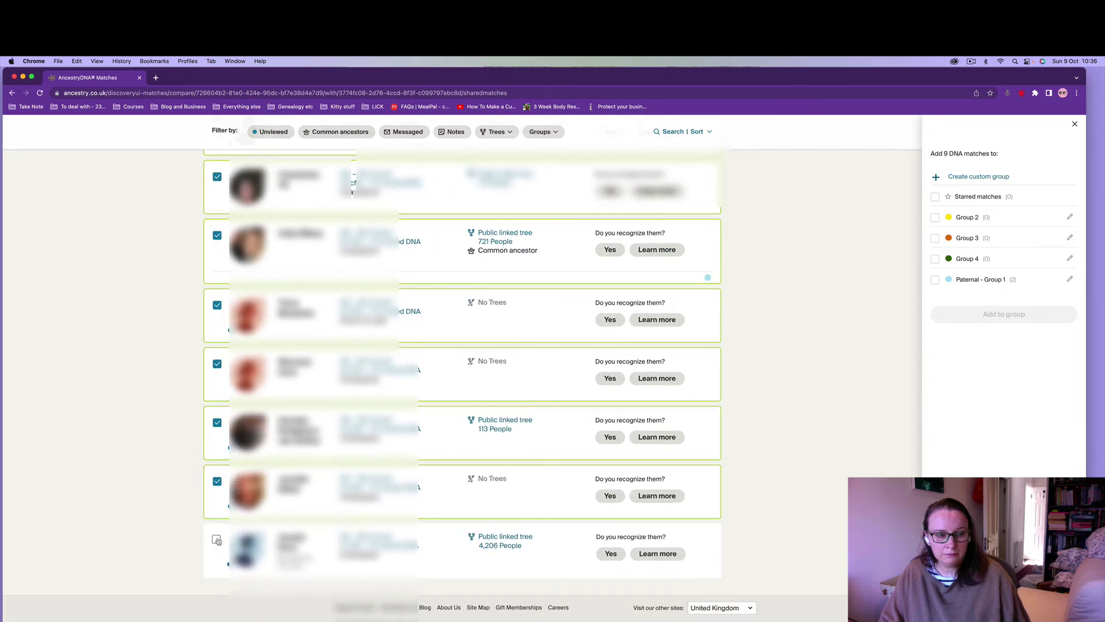
left_click(935, 279)
left_click(1004, 314)
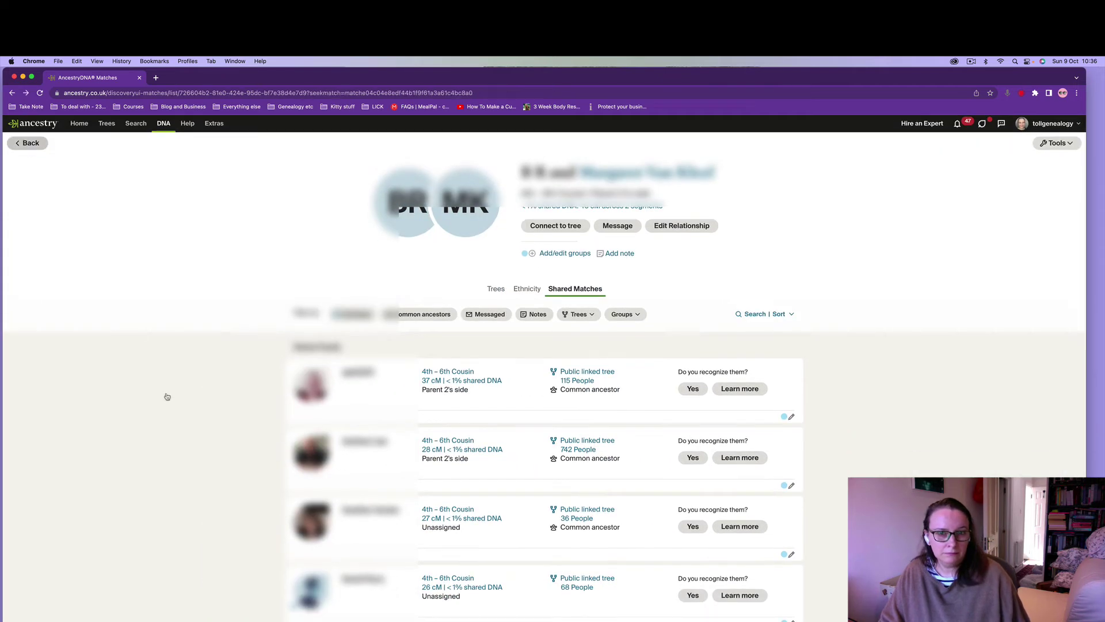
key("super+bracketleft")
Step: Check the shared matches of the ungrouped 46 cM match on Parent 1's side without a tree, and return to the list
scroll(505, 444, "up", 10)
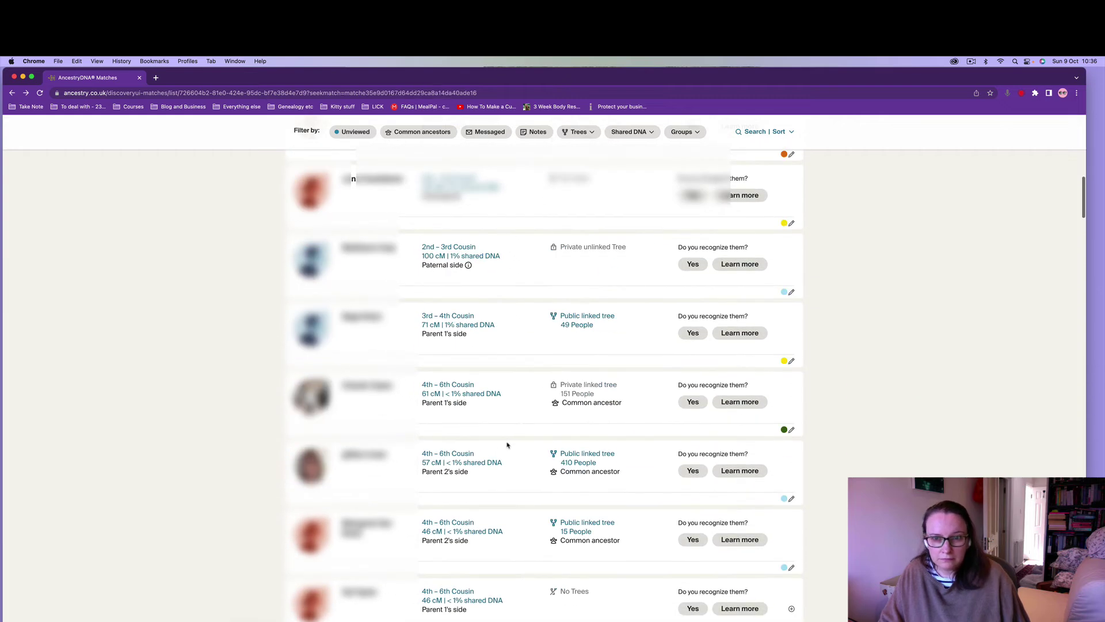
scroll(508, 445, "down", 10)
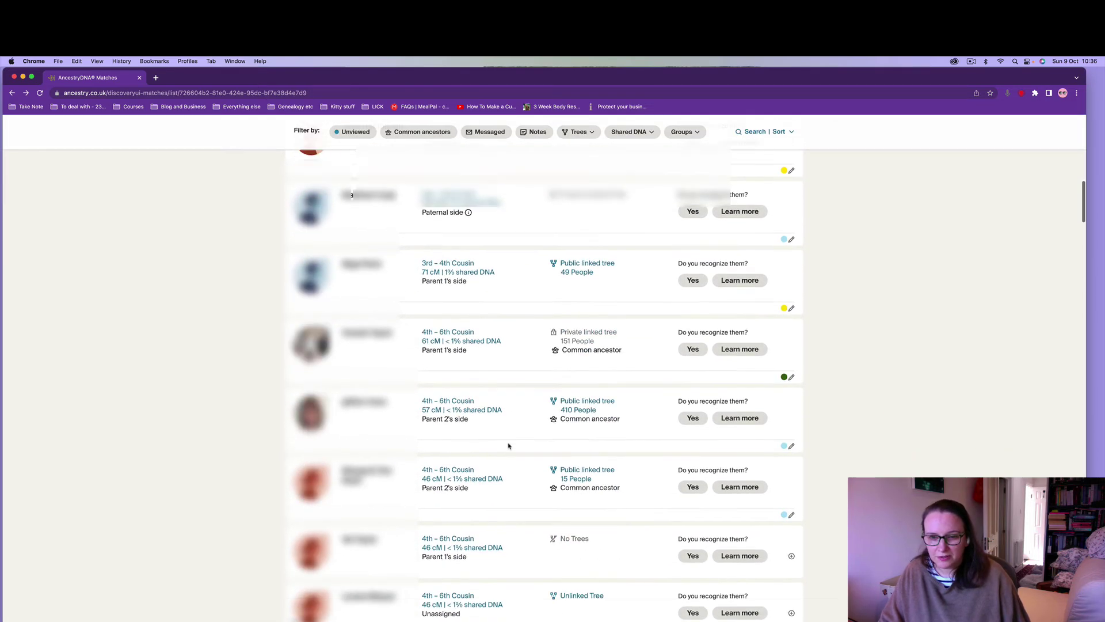
left_click(556, 364)
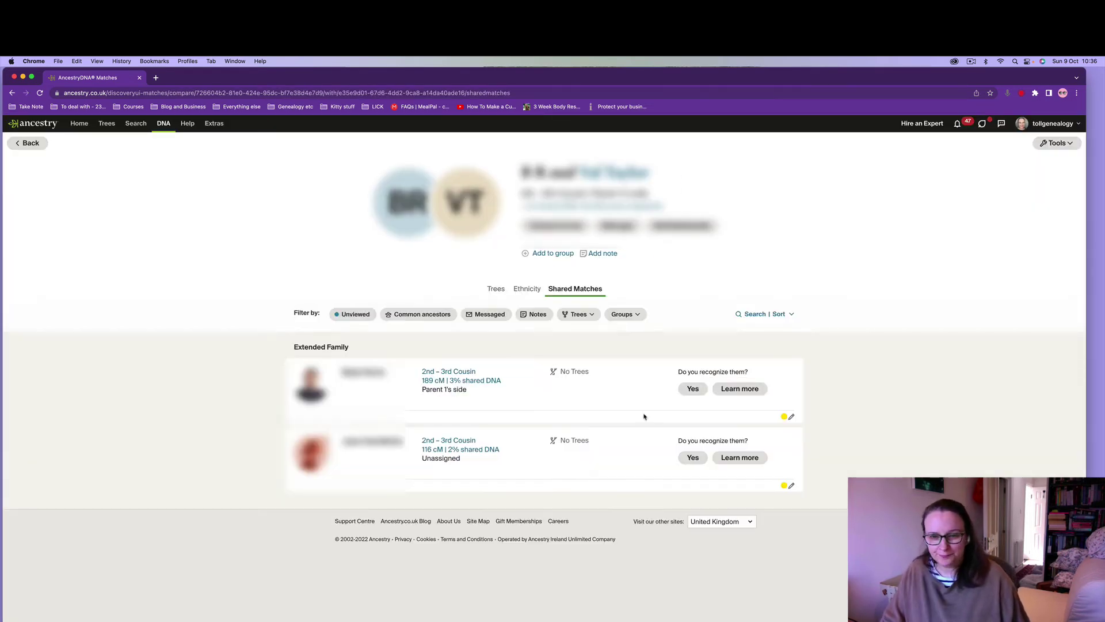
left_click(29, 144)
Step: Open the shared matches of the next ungrouped, unassigned-side match and assign that match to Paternal - Group 1
scroll(621, 558, "down", 10)
scroll(622, 558, "up", 2)
left_click(492, 243)
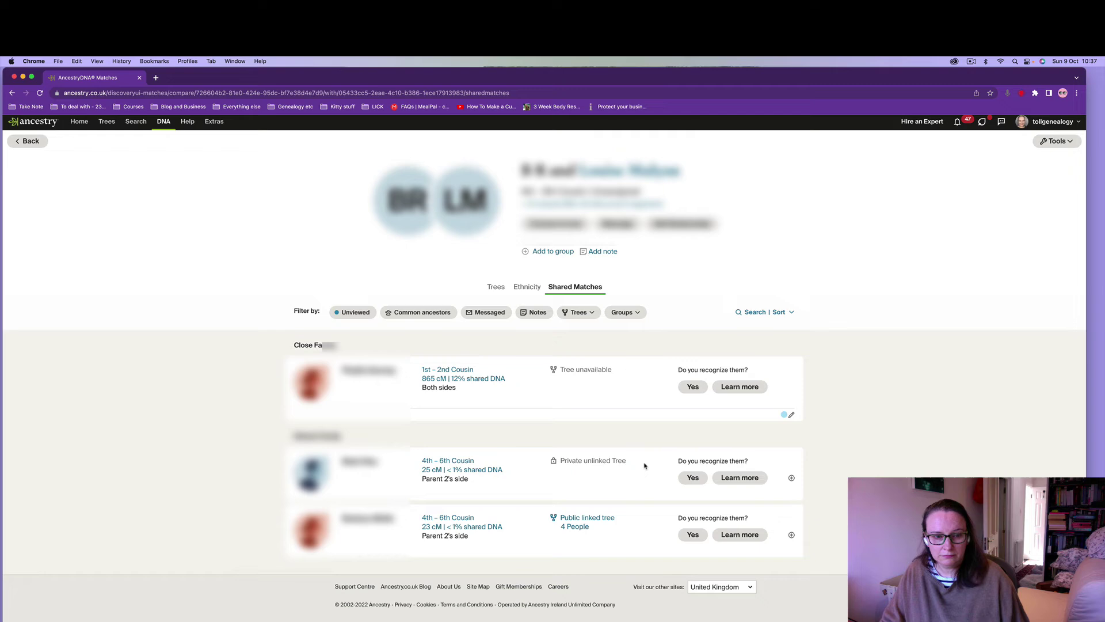
left_click(551, 253)
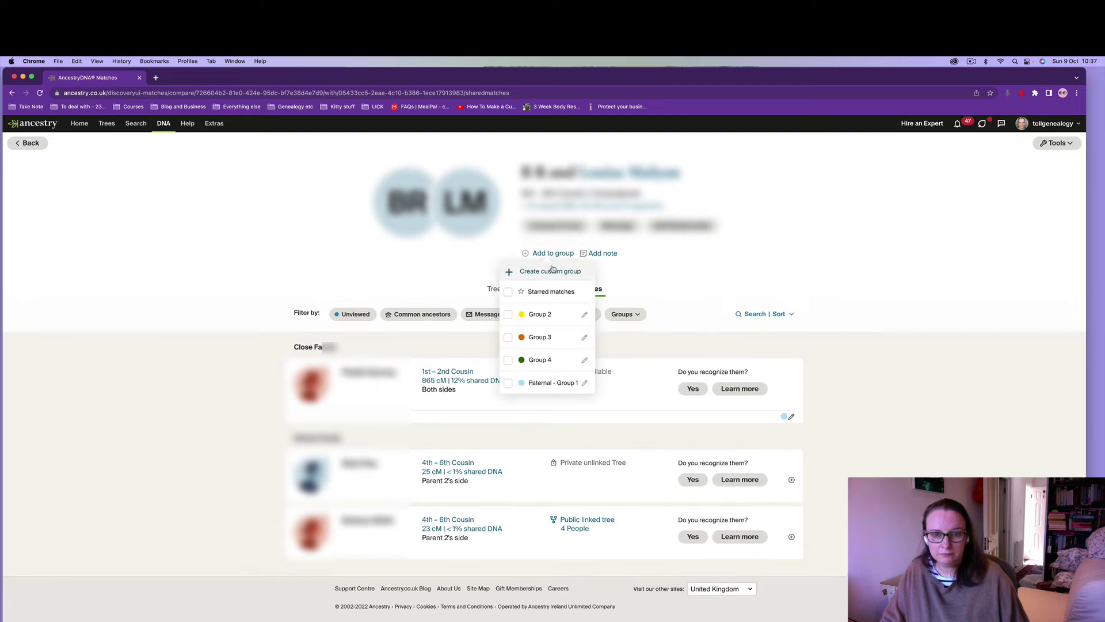
Step: Add the 25 cM and 23 cM shared matches to Paternal - Group 1 and return to the match list
left_click(791, 480)
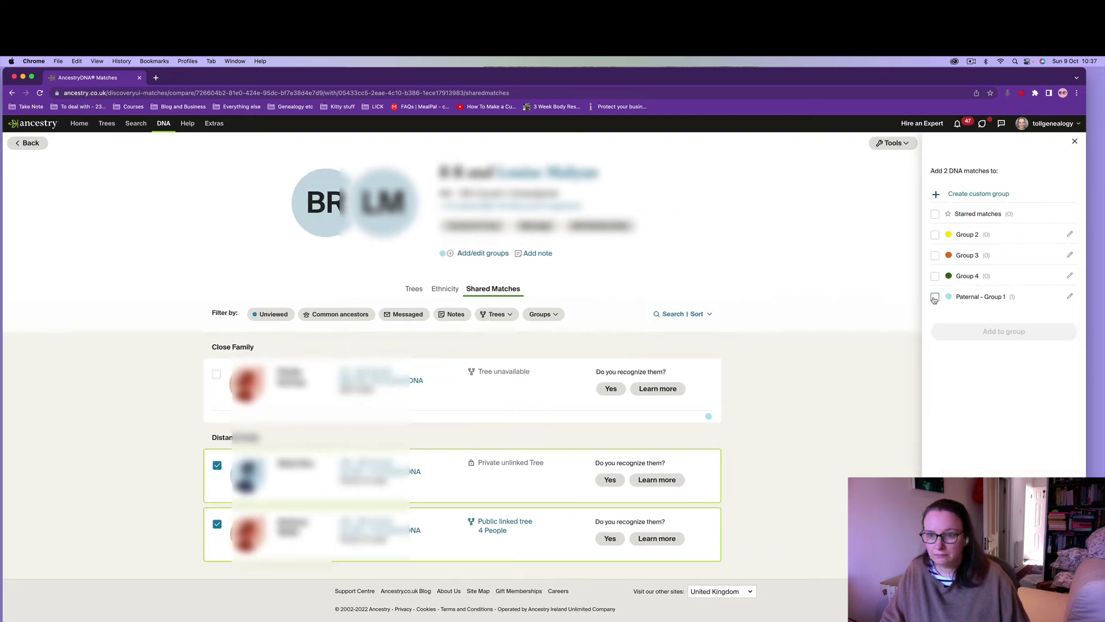
left_click(935, 298)
left_click(1004, 331)
left_click(29, 143)
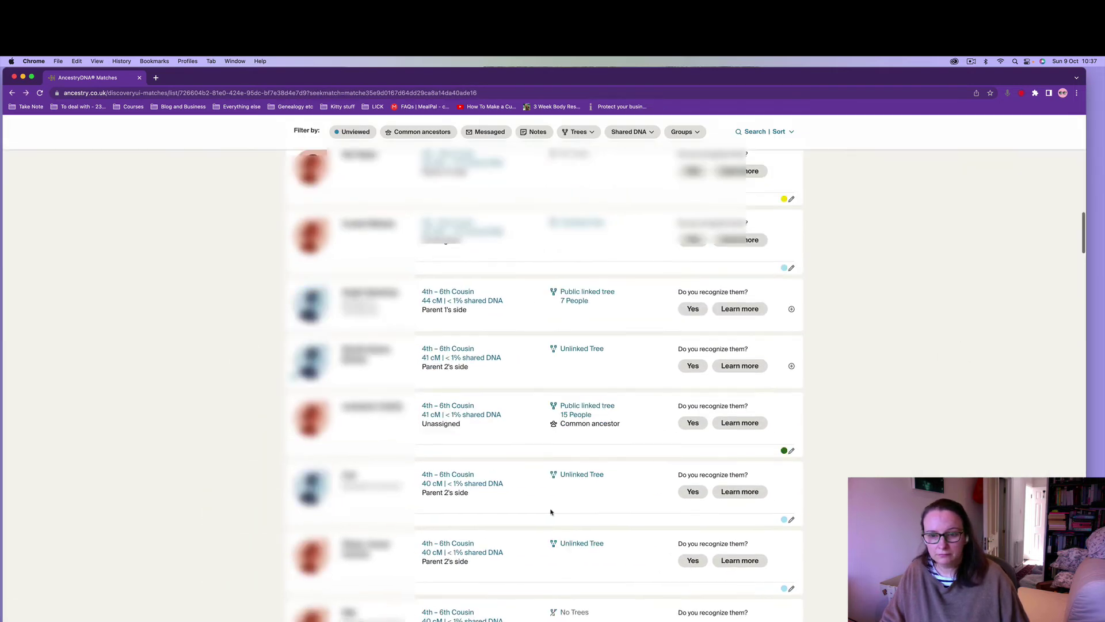
Step: Open the ungrouped 37 cM match with the 14-person tree, select its only shared match and create a pink custom group named Group 5
scroll(551, 511, "down", 8)
left_click(365, 342)
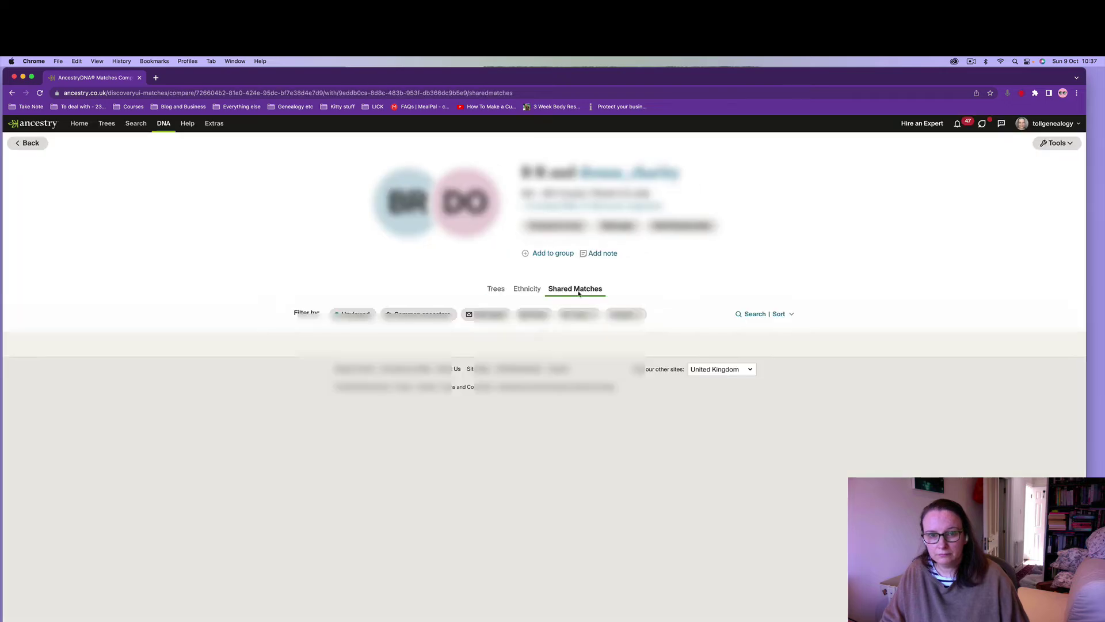
left_click(789, 384)
left_click(990, 194)
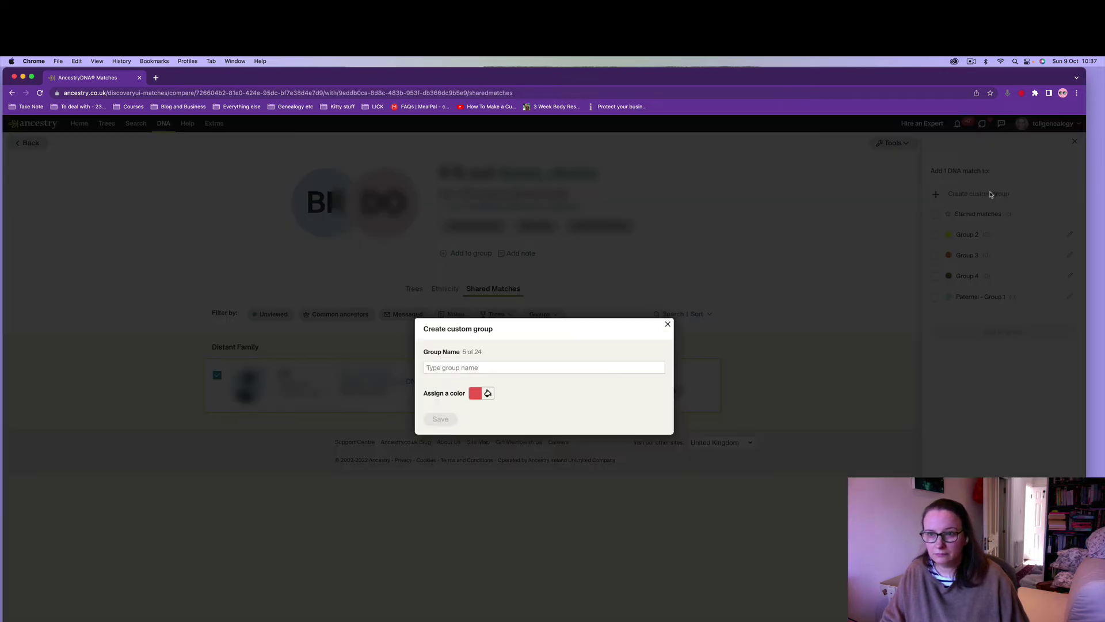
type("Group 5")
left_click(488, 394)
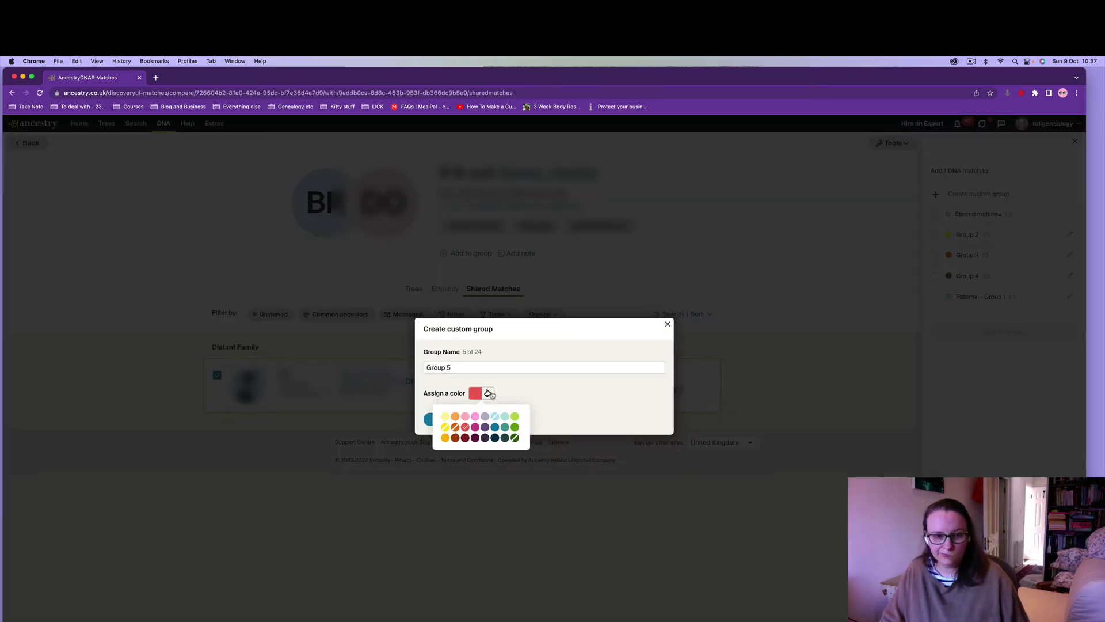
left_click(475, 417)
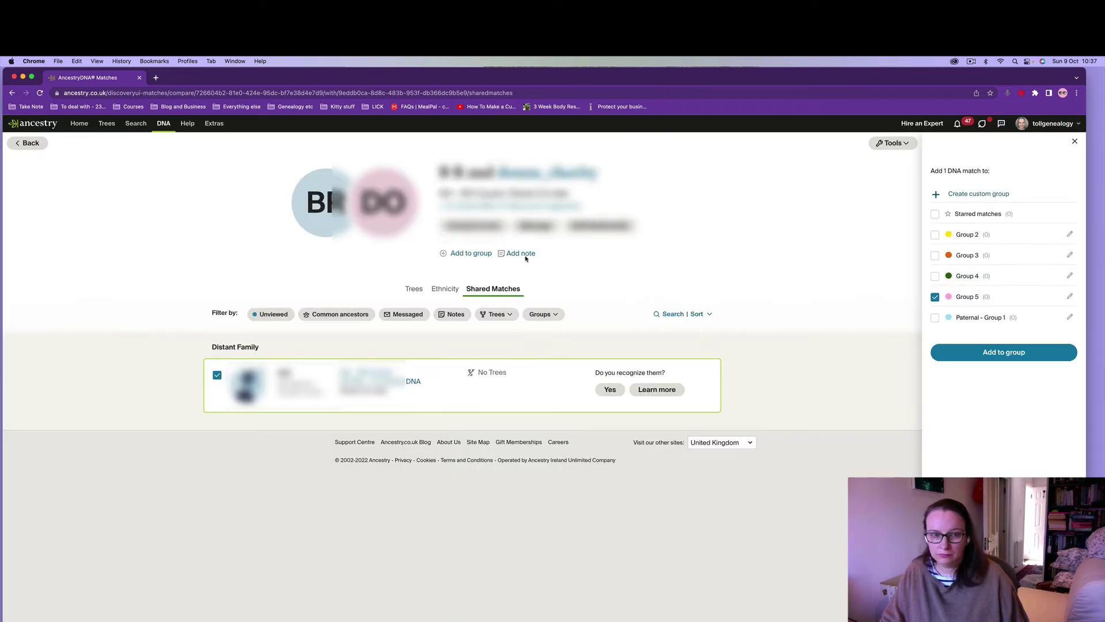
Step: Assign both the open match and its selected shared match to Group 5, and return to the match list
left_click(484, 253)
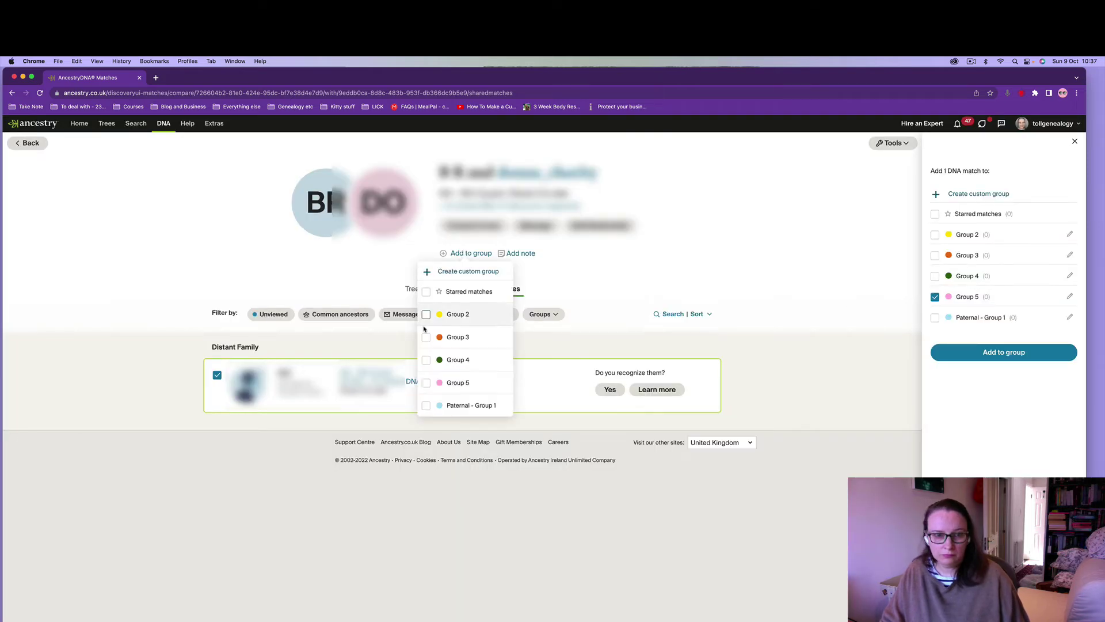
left_click(665, 338)
left_click(1004, 352)
left_click(28, 143)
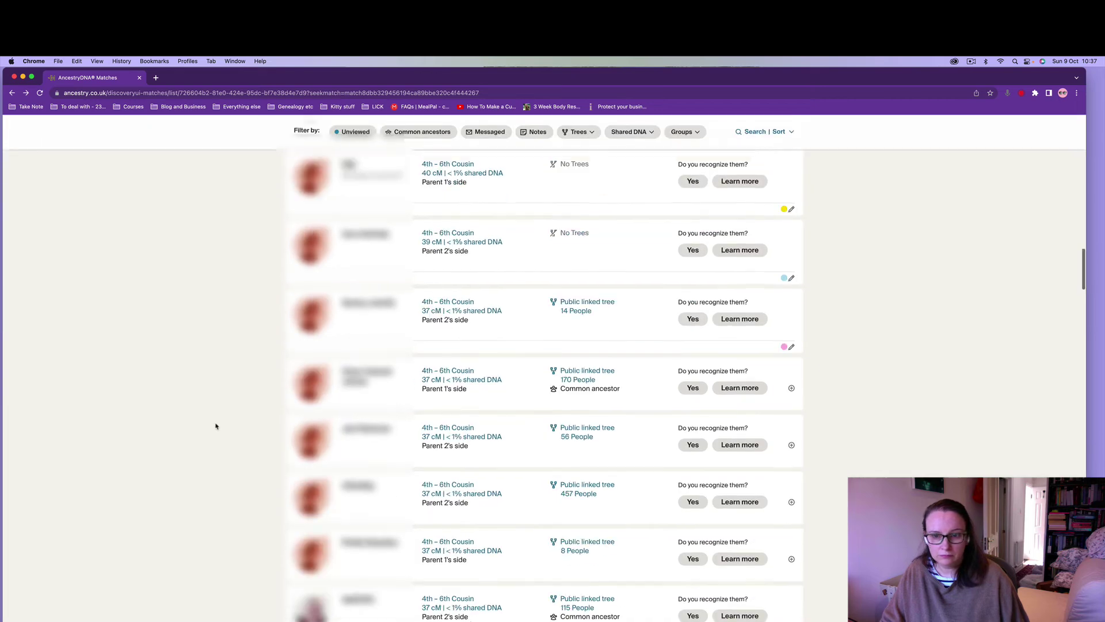
Step: Open the ungrouped 37 cM match with the 170-person tree, create a dark purple custom group named Group 6 and assign the match to it
scroll(216, 426, "down", 5)
left_click(681, 244)
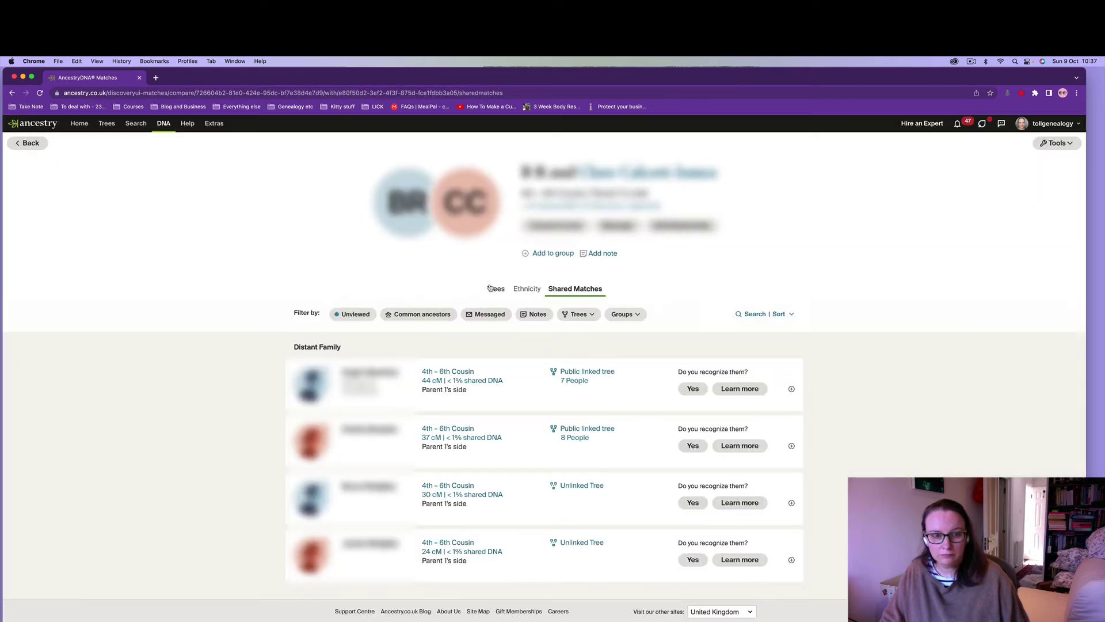
left_click(550, 252)
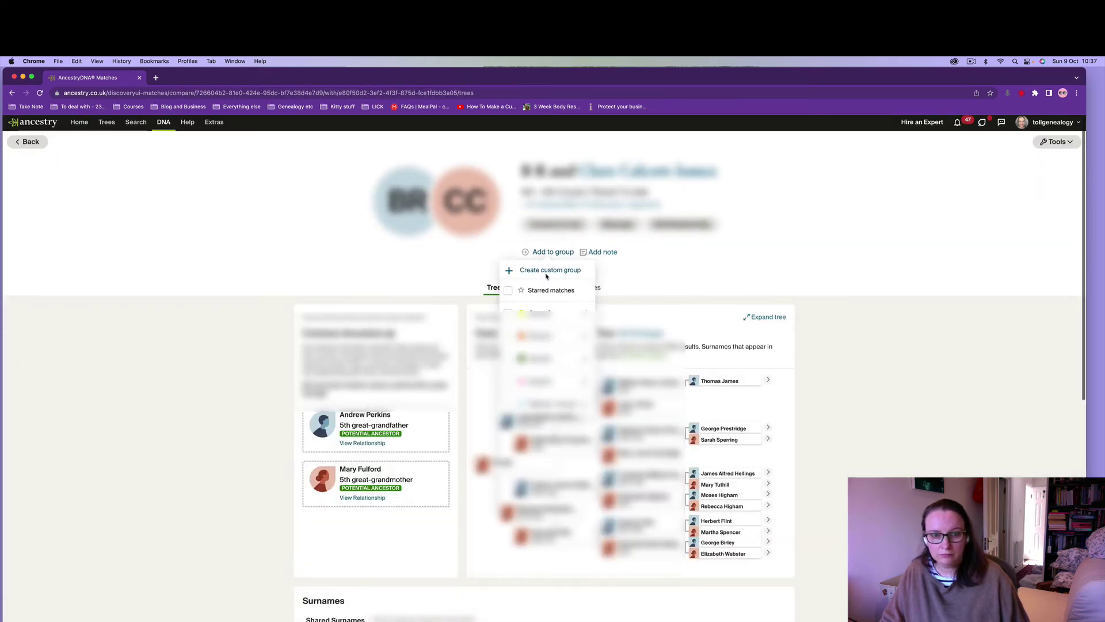
left_click(546, 272)
type("Group 6")
left_click(487, 395)
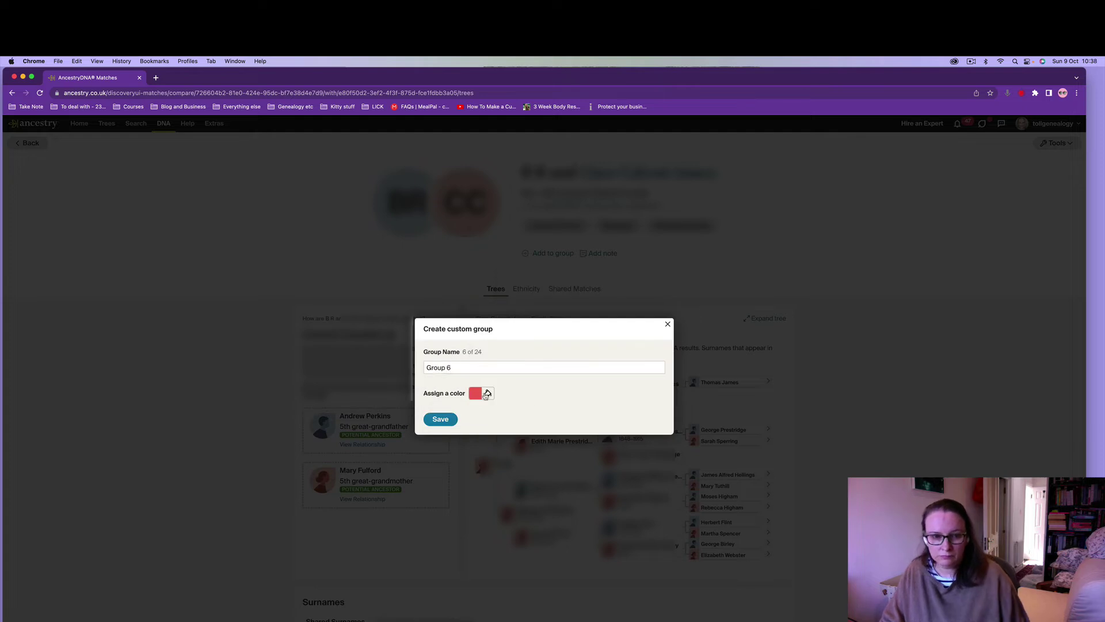
left_click(483, 427)
left_click(440, 418)
left_click(536, 253)
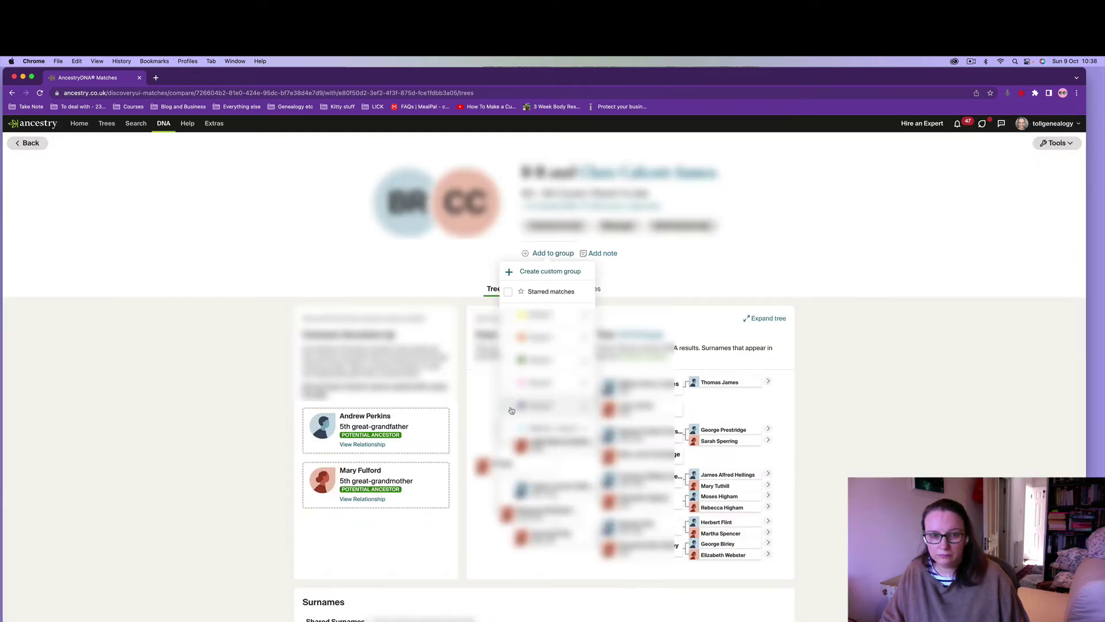
left_click(513, 408)
Step: Select all four of this match's shared matches, add them to Group 6 and return to the match list
left_click(575, 288)
left_click(792, 389)
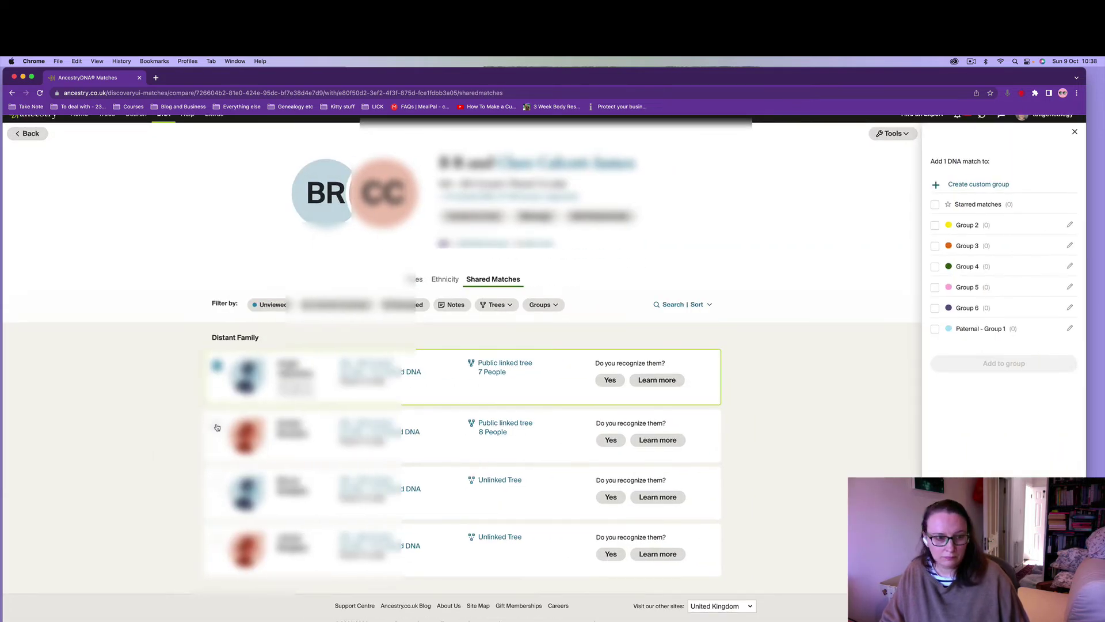
left_click(951, 331)
left_click(1004, 364)
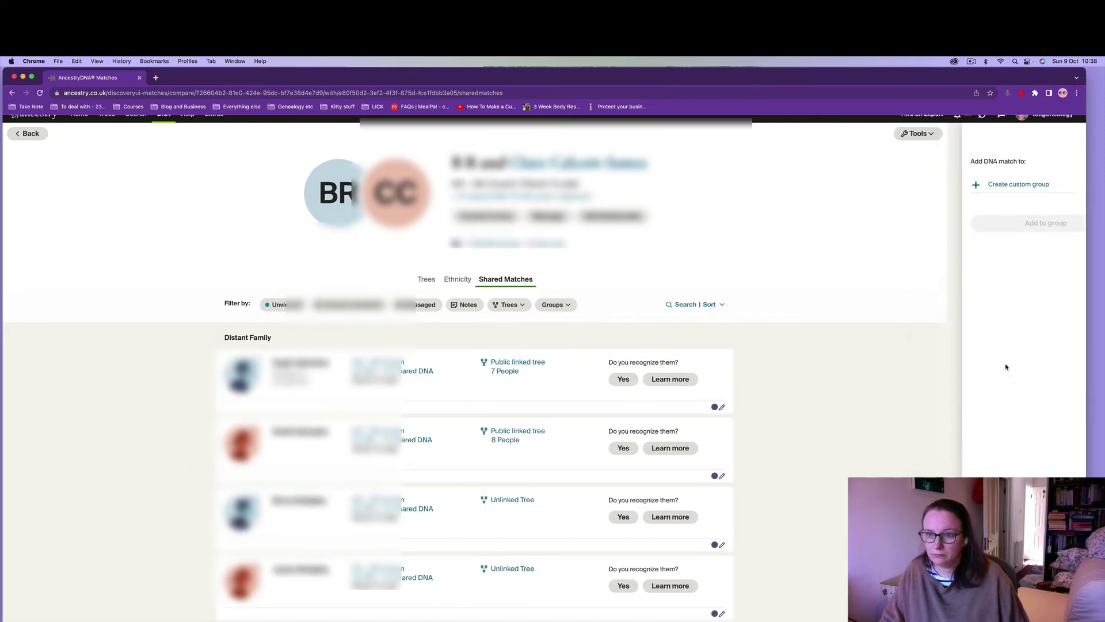
left_click(34, 144)
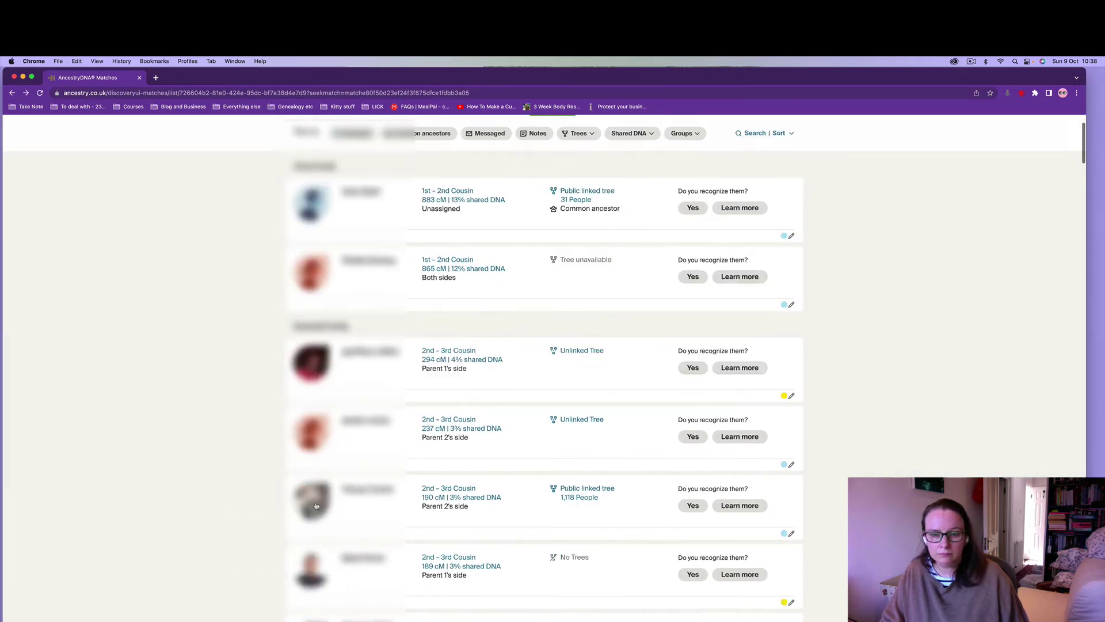
Step: Review the shared matches of the next ungrouped match and assign that match to Paternal - Group 1
left_click(375, 388)
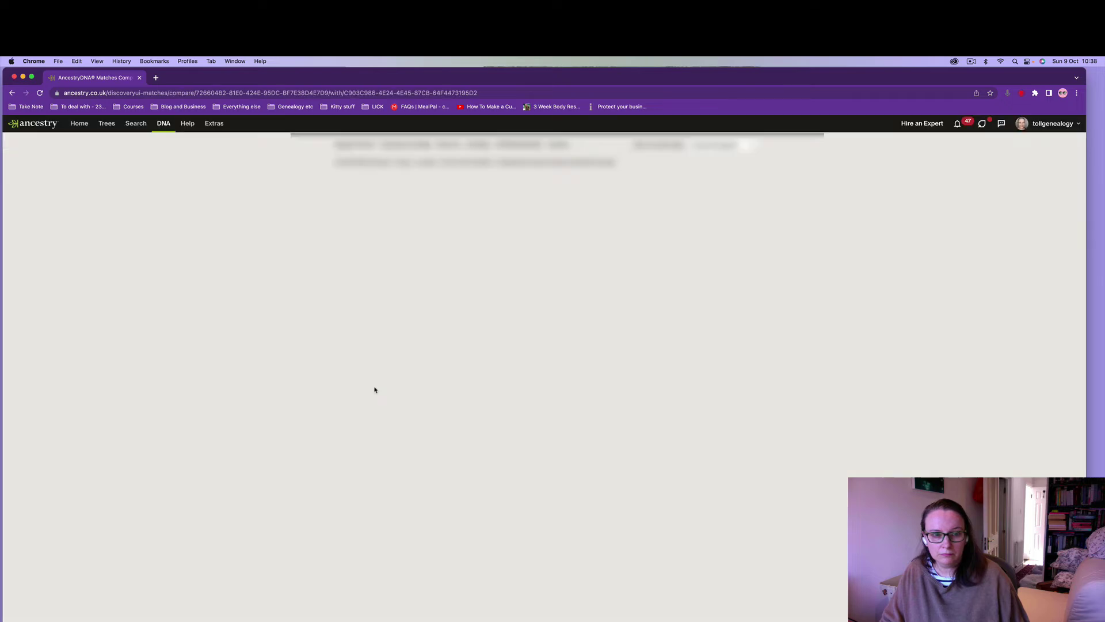
left_click(587, 290)
scroll(612, 451, "down", 5)
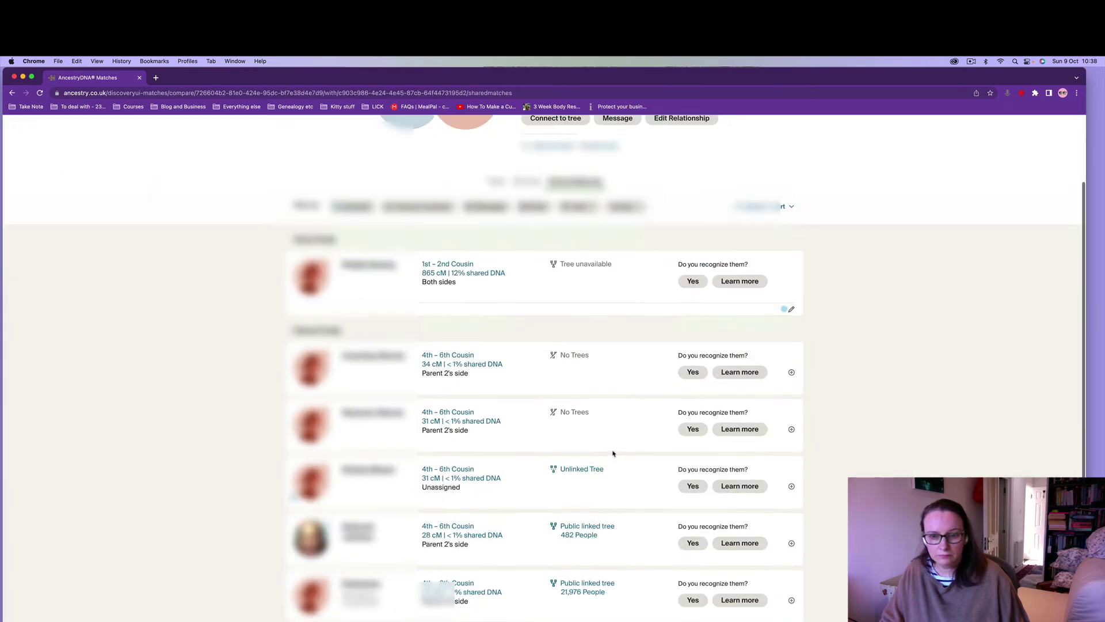
scroll(612, 453, "up", 5)
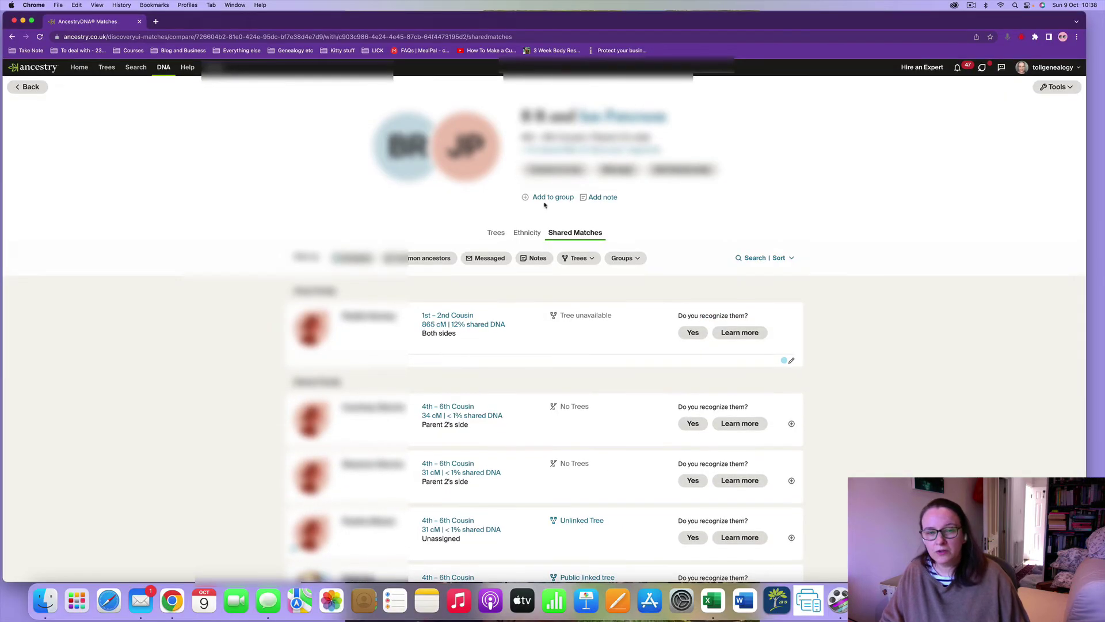
left_click(545, 198)
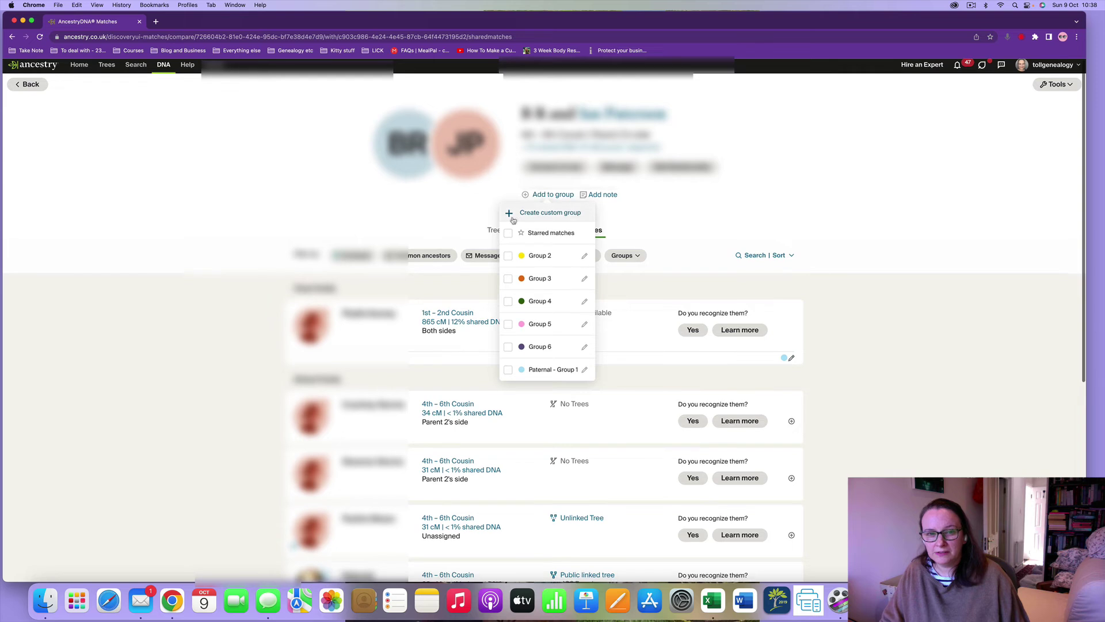
left_click(508, 370)
left_click(719, 220)
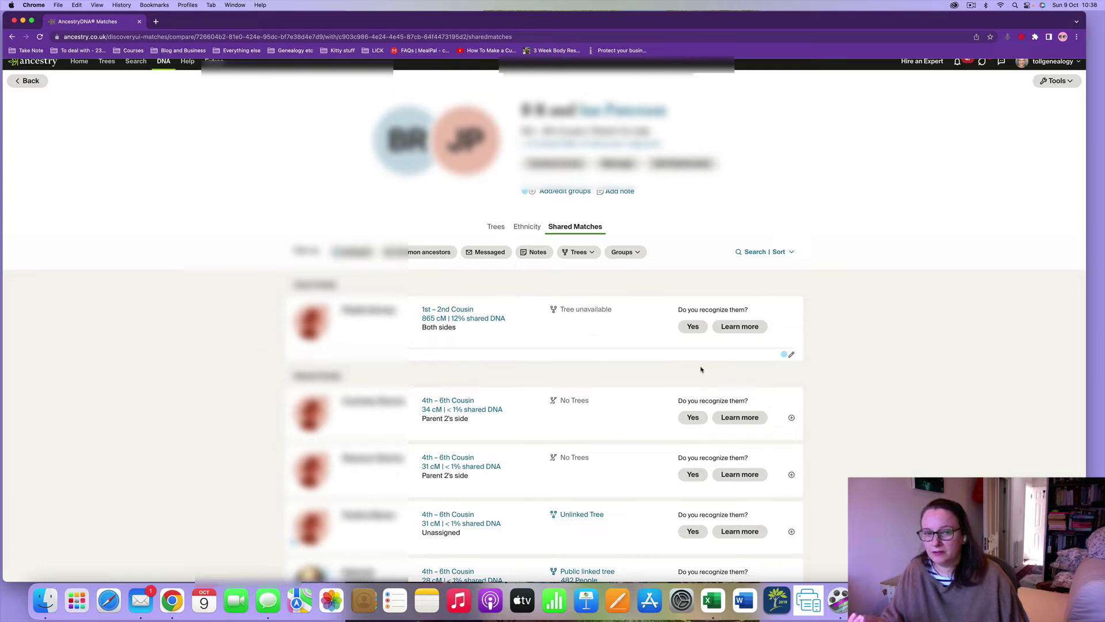
Step: Examine the parent side, shared cM and group markers of this match's close and distant shared matches
scroll(571, 394, "down", 7)
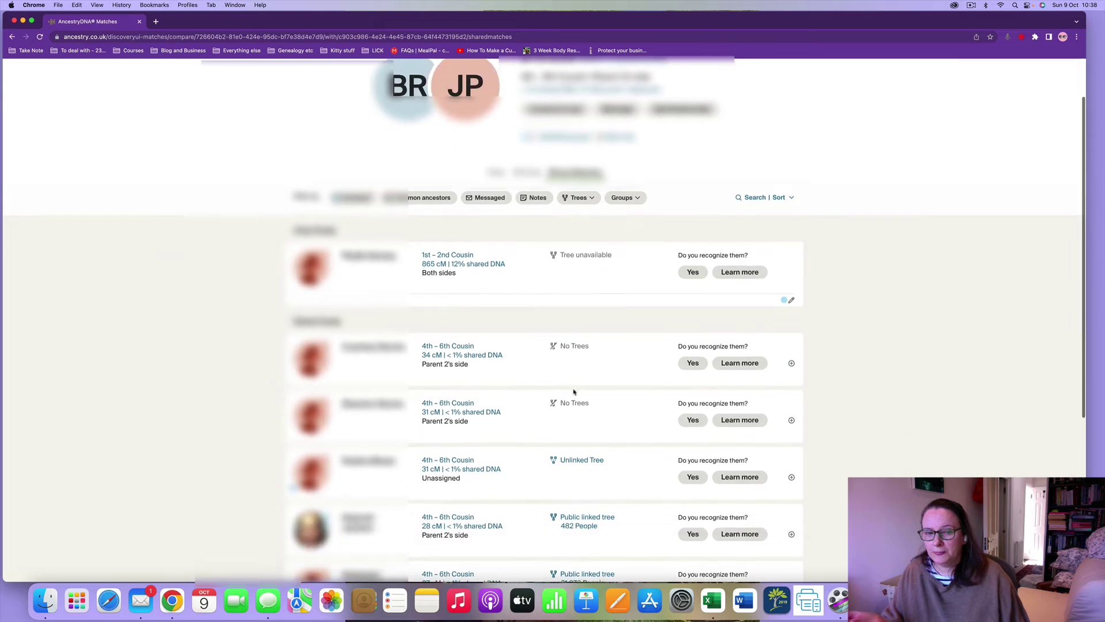
scroll(576, 393, "down", 3)
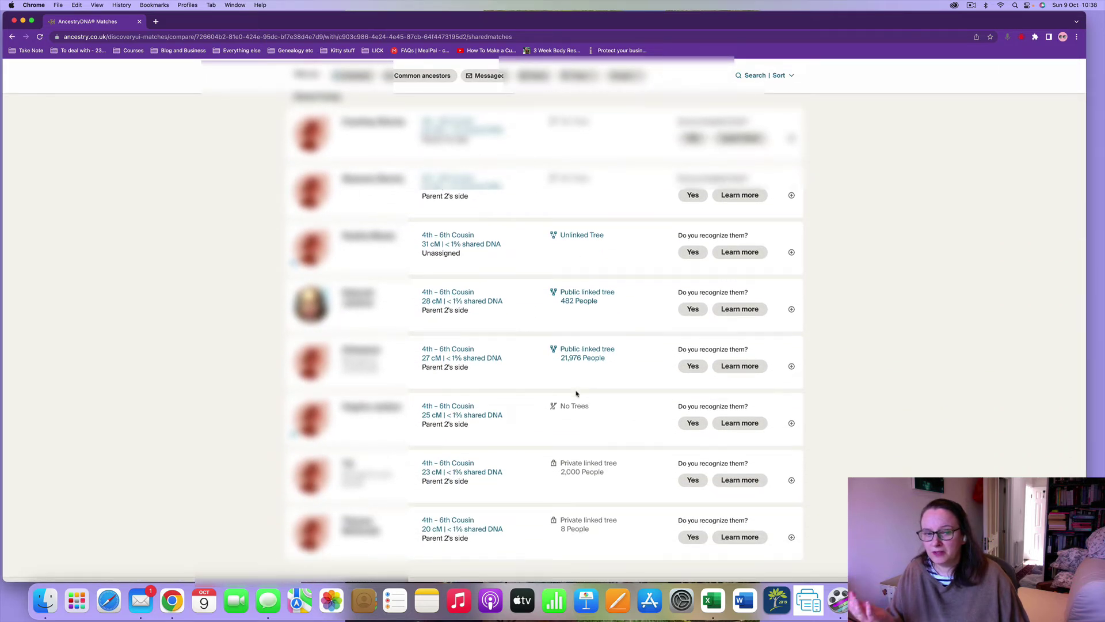
scroll(577, 393, "up", 6)
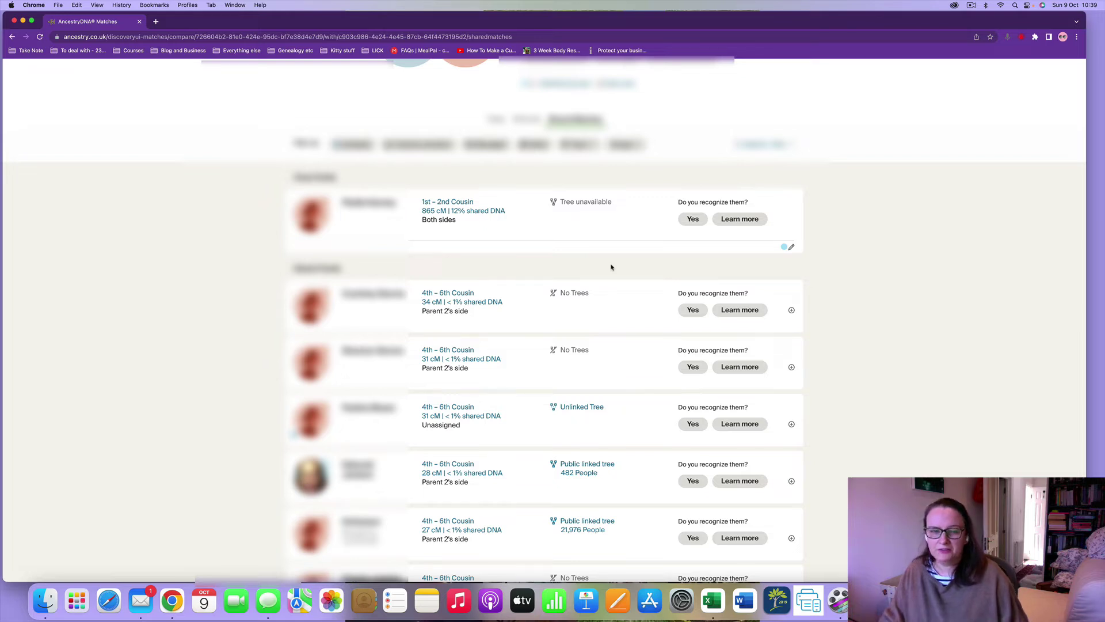
scroll(620, 305, "down", 1)
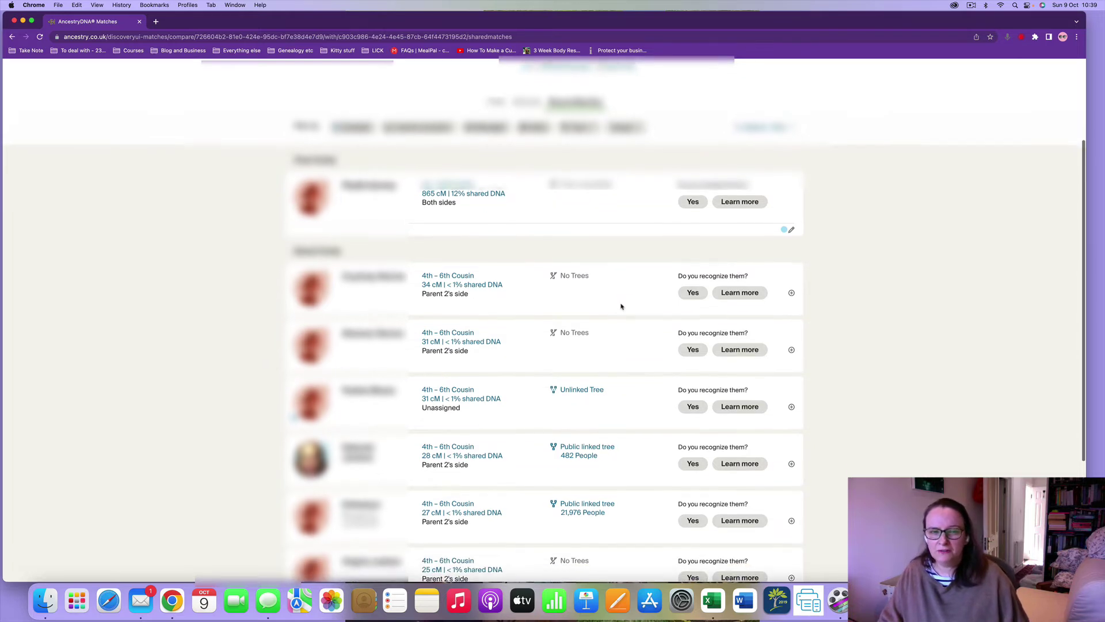
scroll(621, 306, "down", 1)
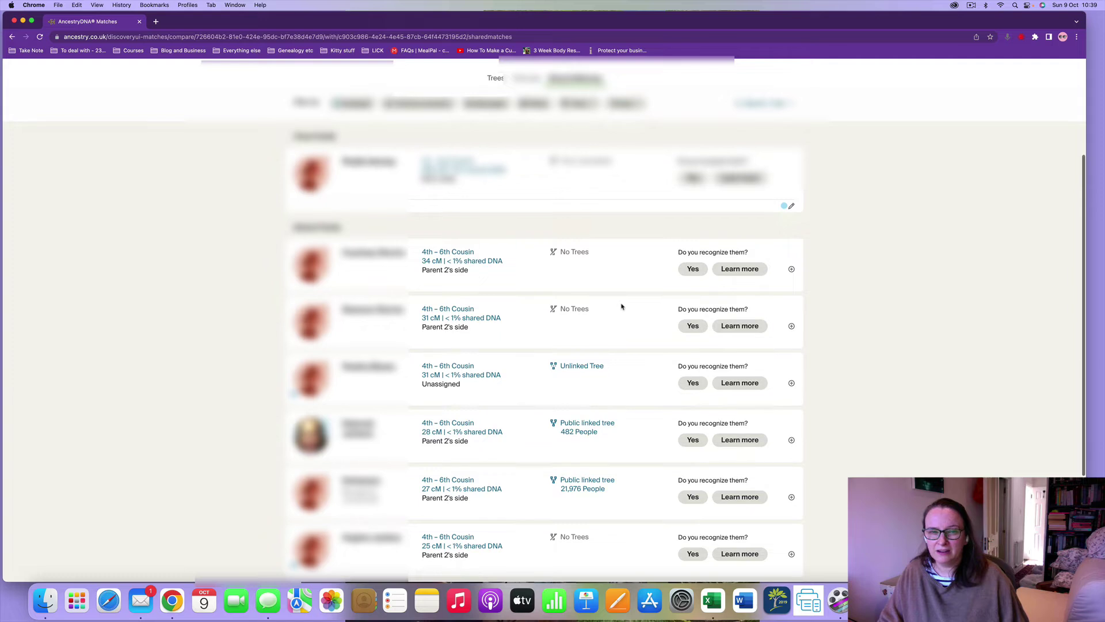
scroll(622, 306, "up", 1)
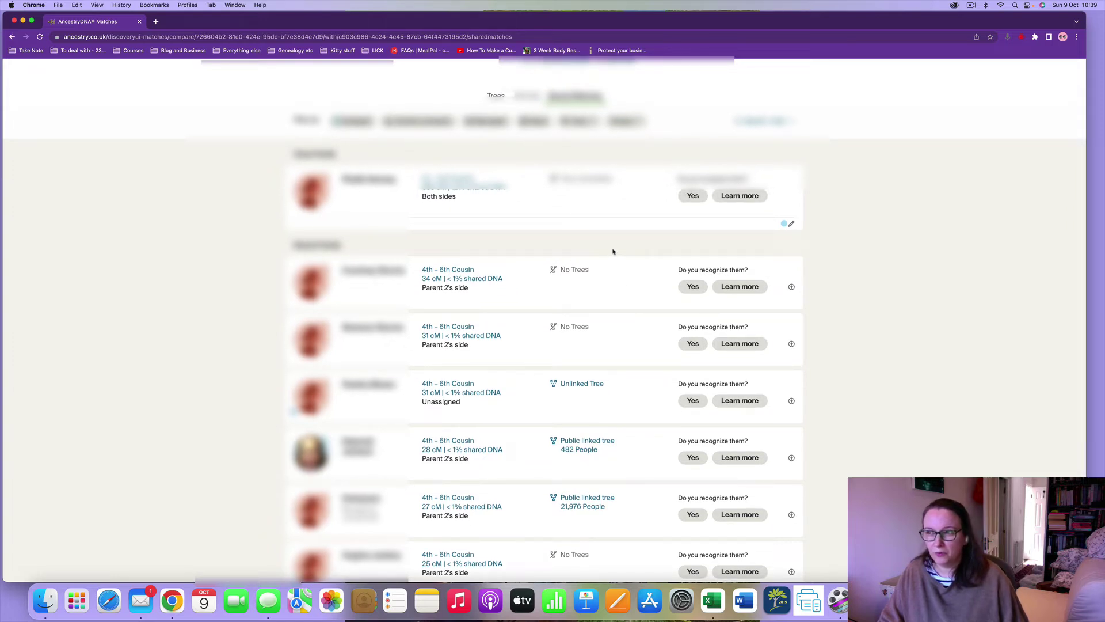
scroll(613, 252, "down", 1)
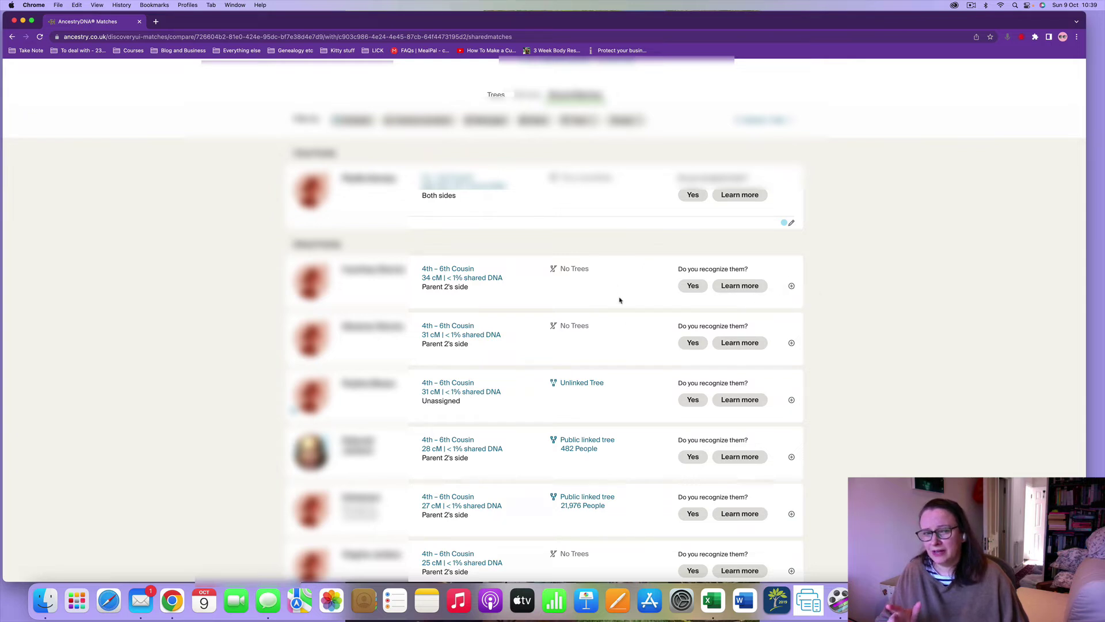
scroll(624, 325, "down", 3)
scroll(625, 322, "up", 4)
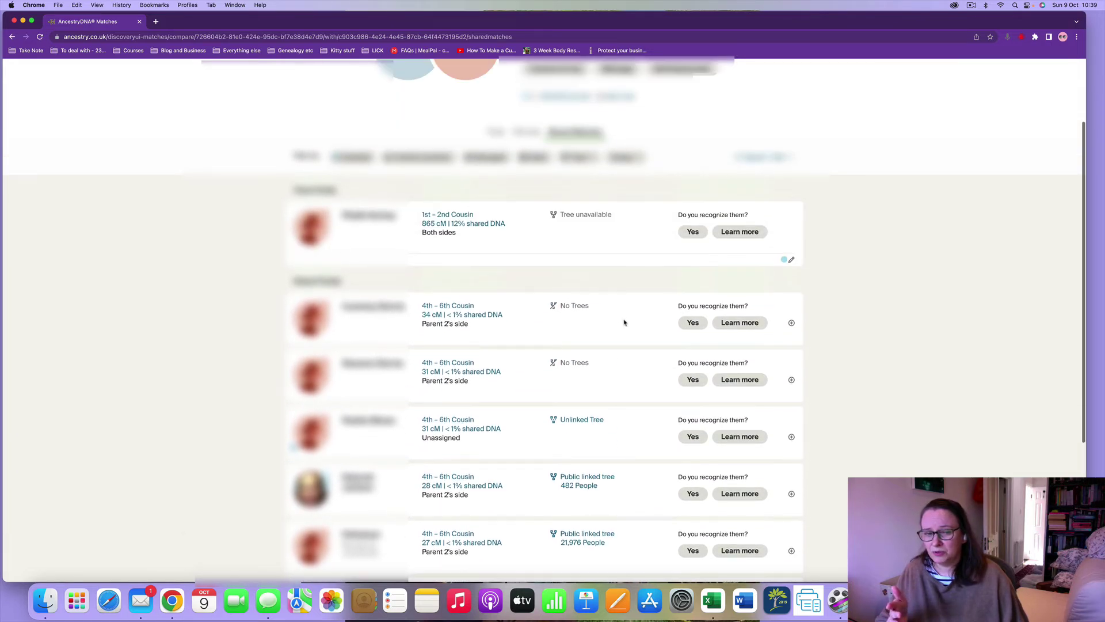
scroll(622, 320, "down", 1)
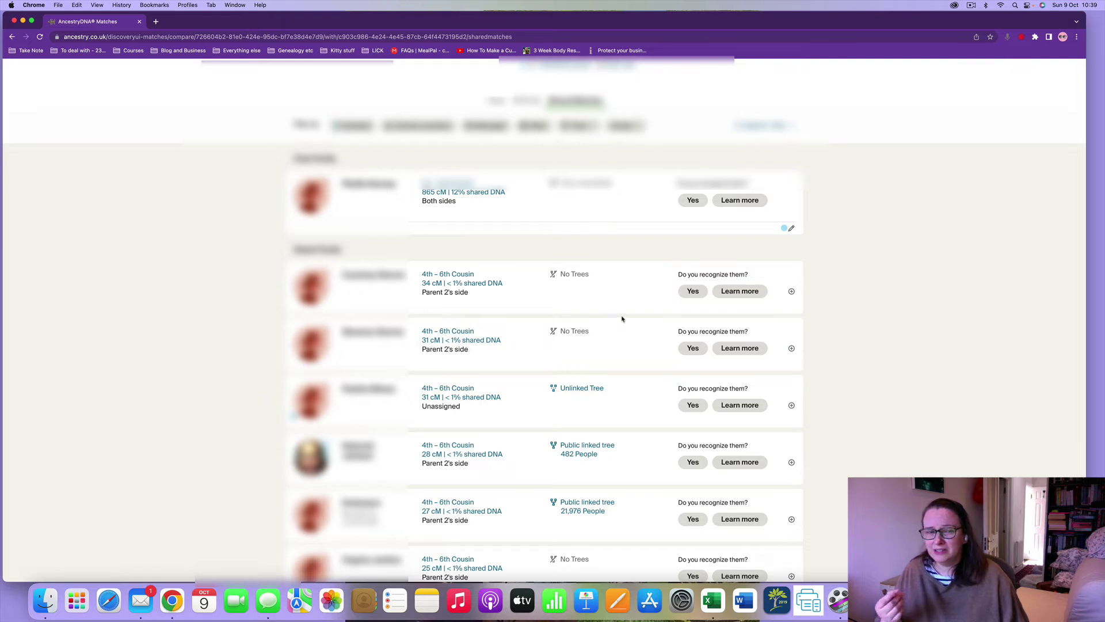
scroll(622, 318, "up", 3)
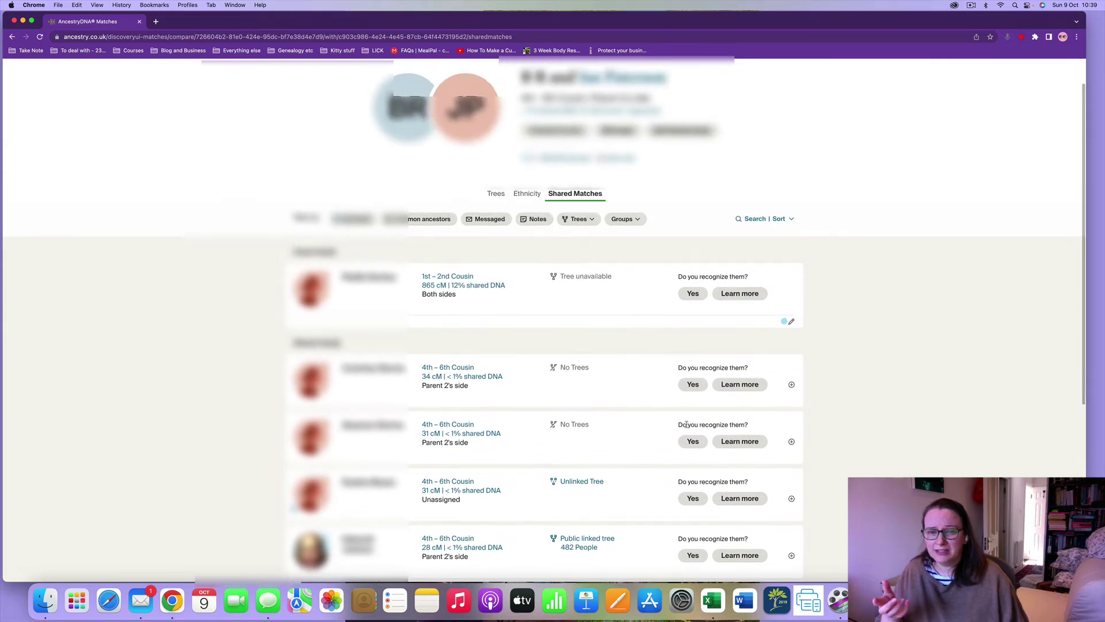
left_click(791, 384)
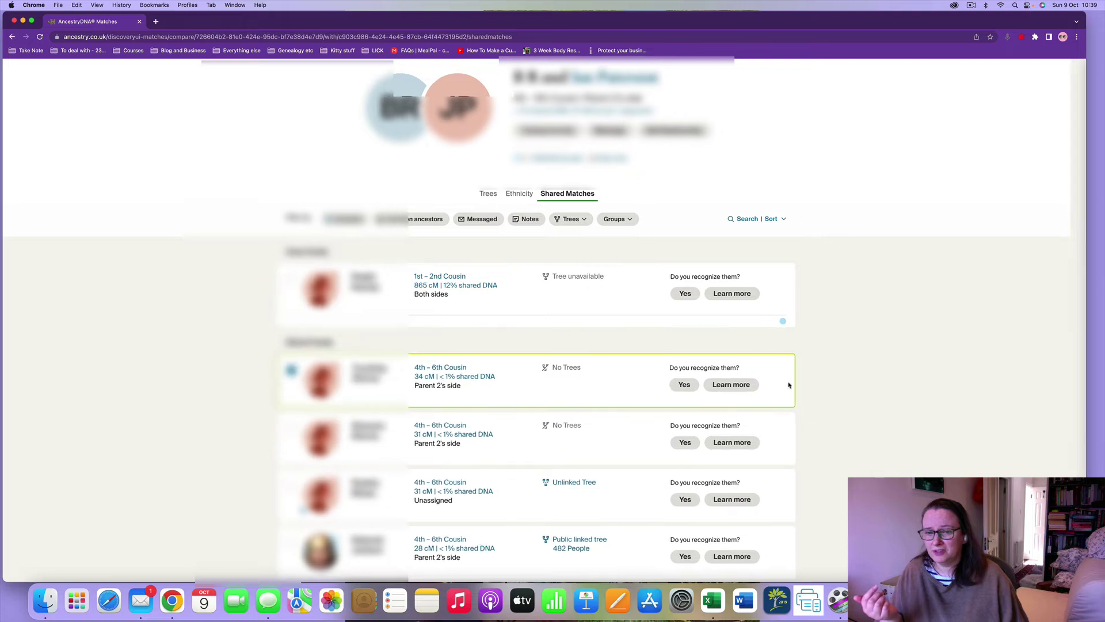
scroll(990, 133, "down", 5)
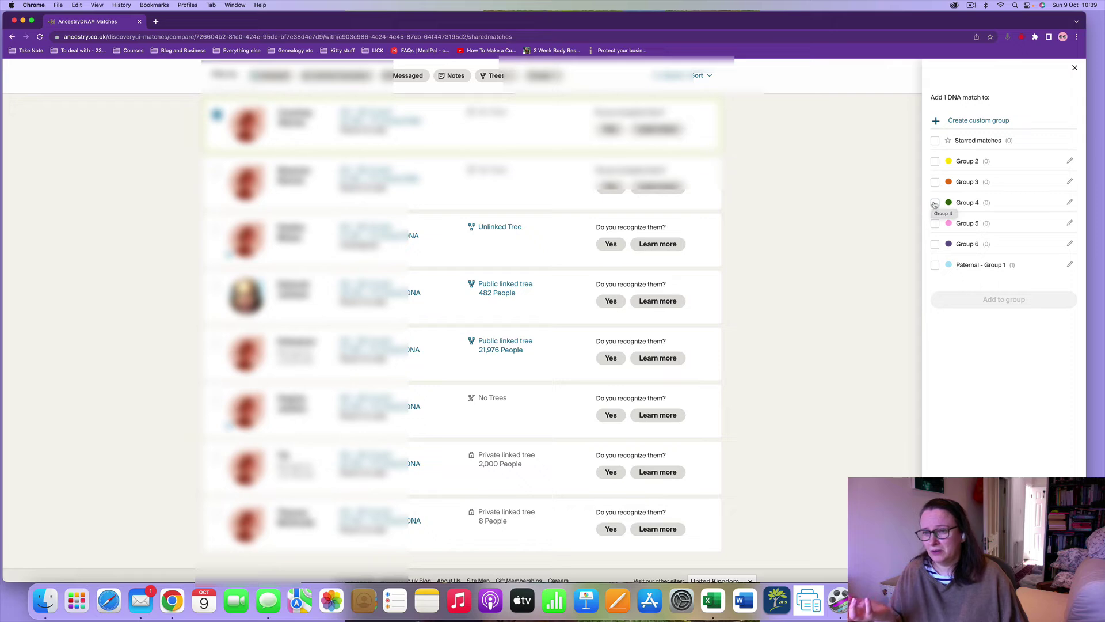
left_click(1075, 68)
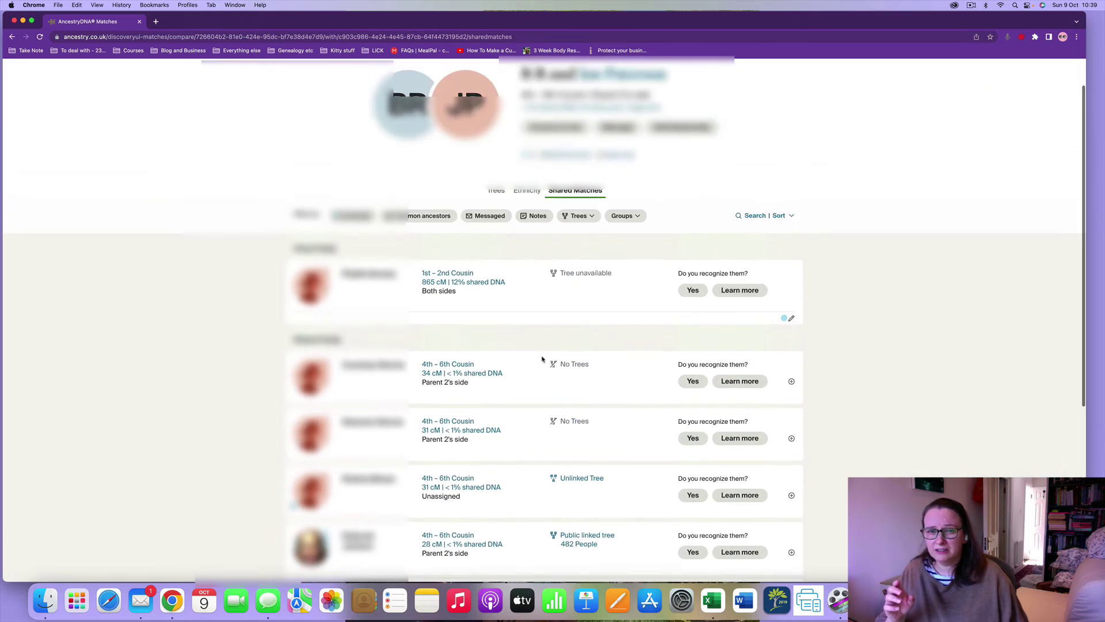
Step: Select all eight ungrouped distant shared matches, add them to Paternal - Group 1 and return to the match list
scroll(592, 407, "down", 4)
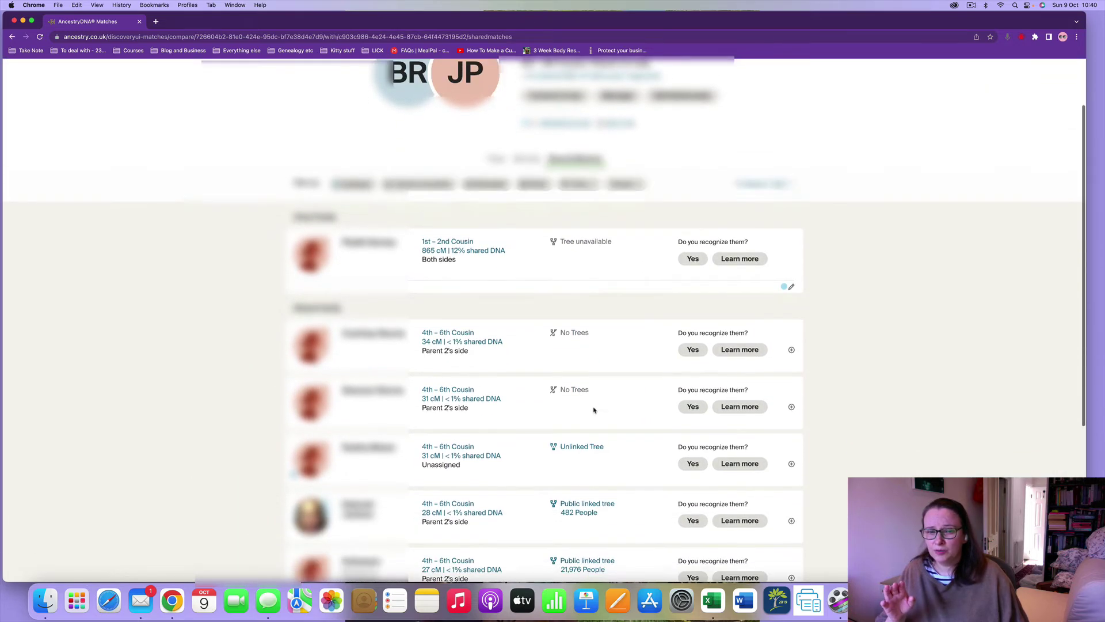
scroll(595, 412, "down", 1)
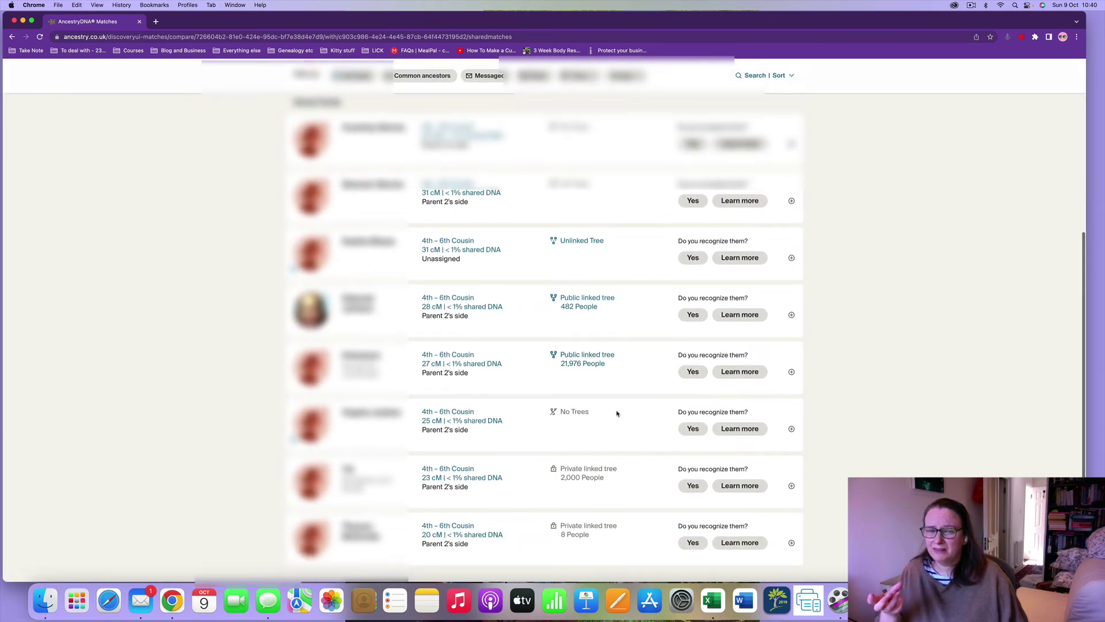
scroll(618, 413, "down", 1)
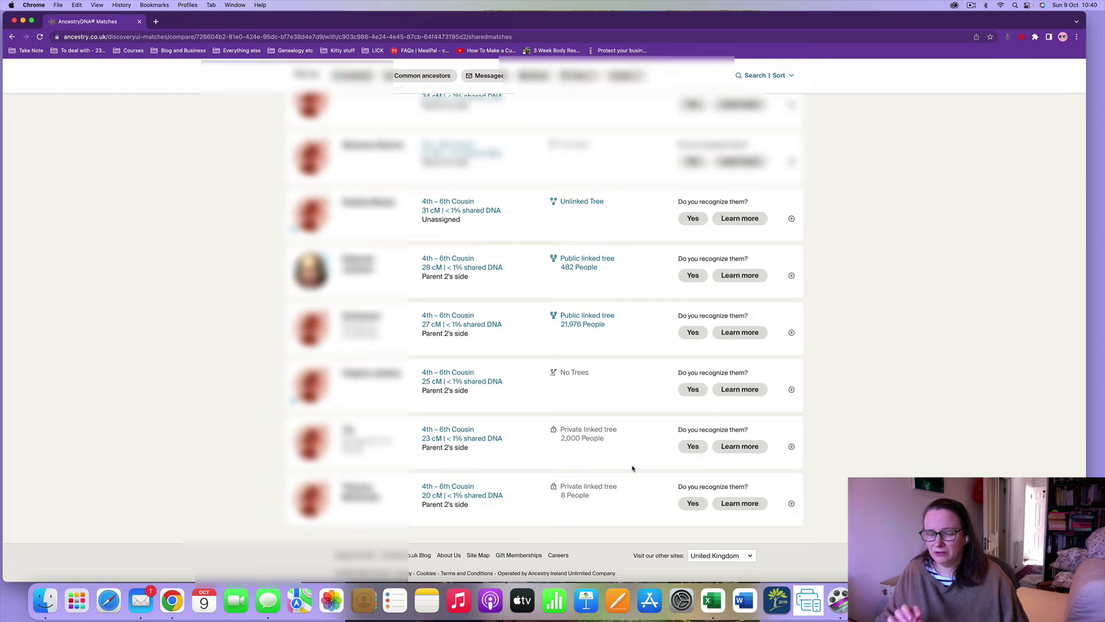
scroll(632, 468, "up", 3)
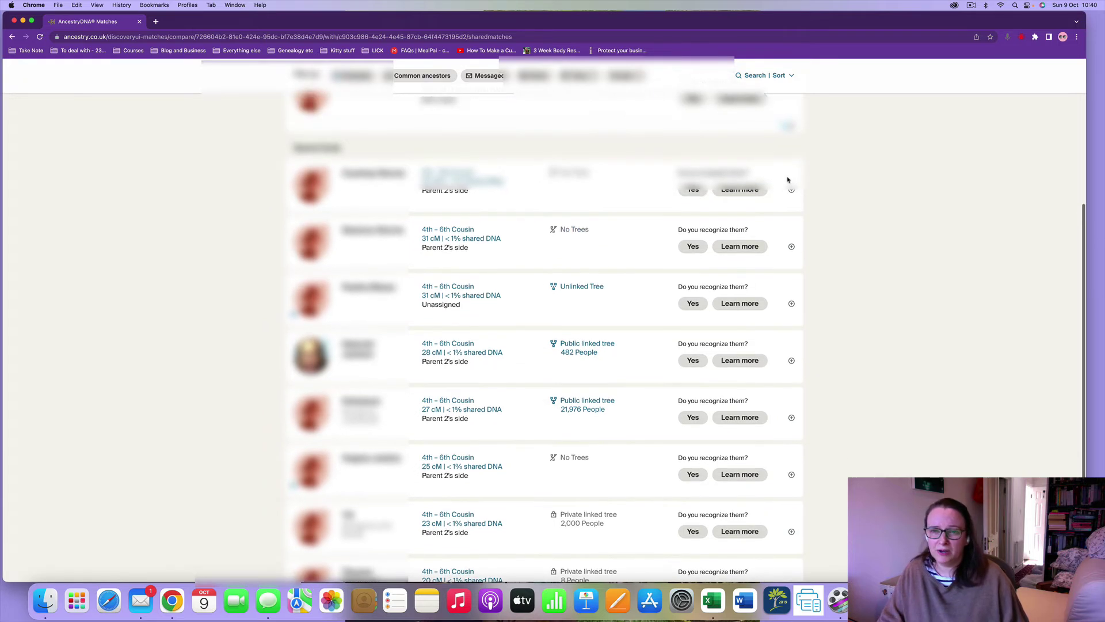
left_click(792, 190)
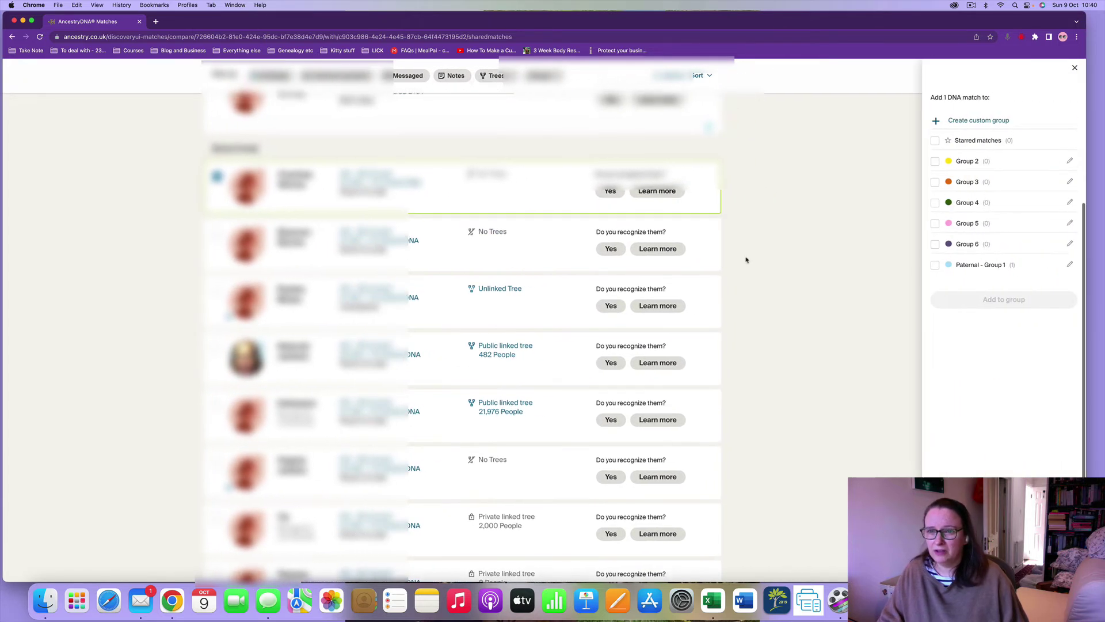
left_click(216, 173)
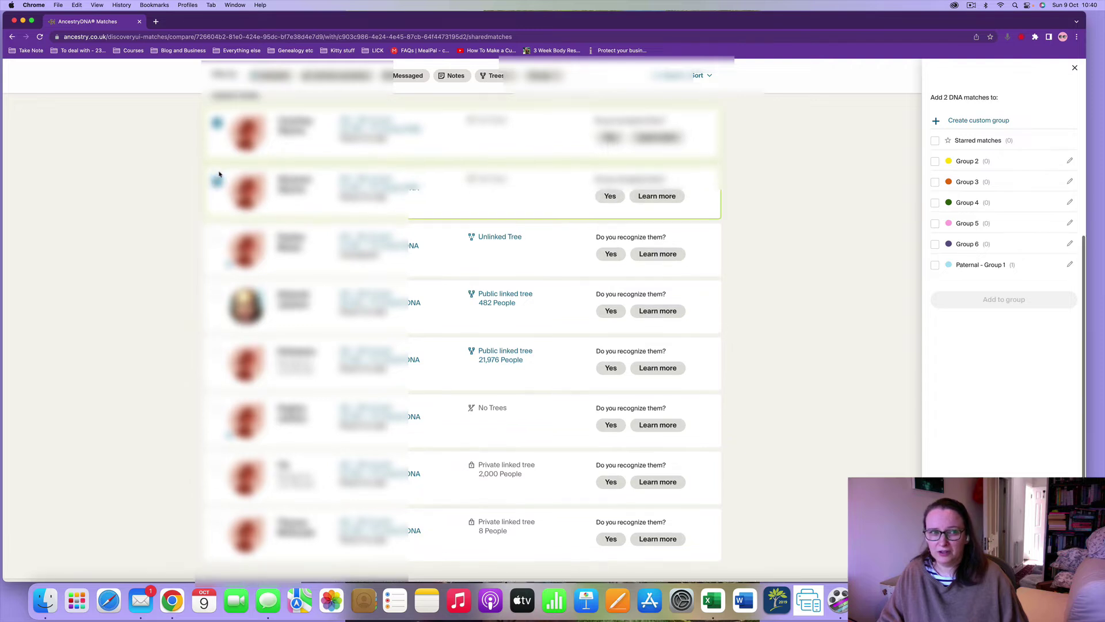
left_click(218, 247)
left_click(216, 304)
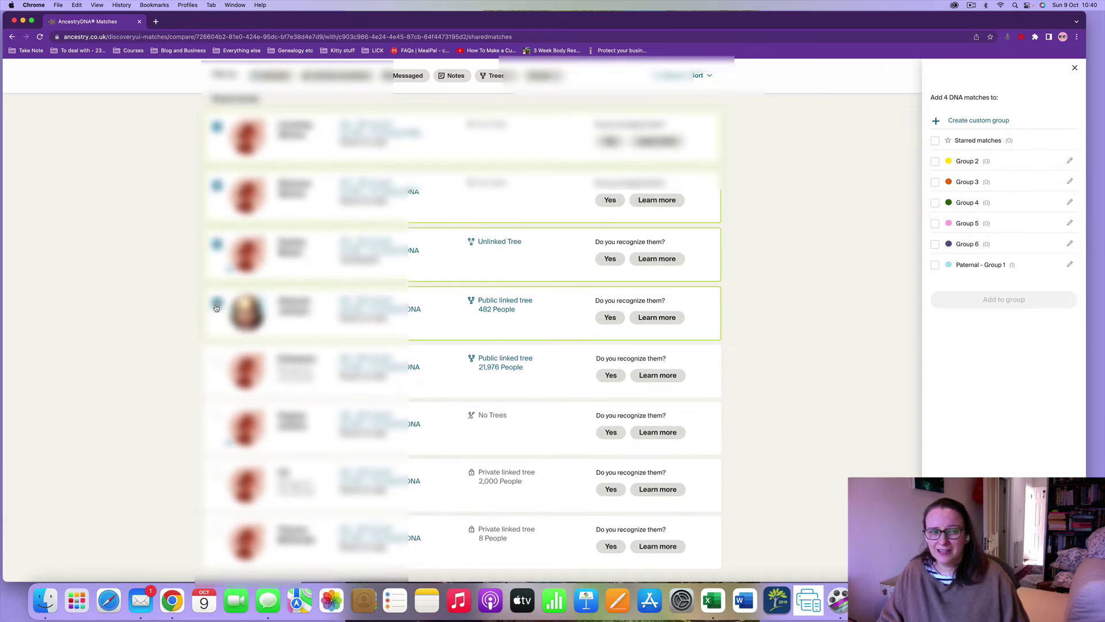
scroll(215, 308, "down", 2)
left_click(213, 311)
left_click(217, 384)
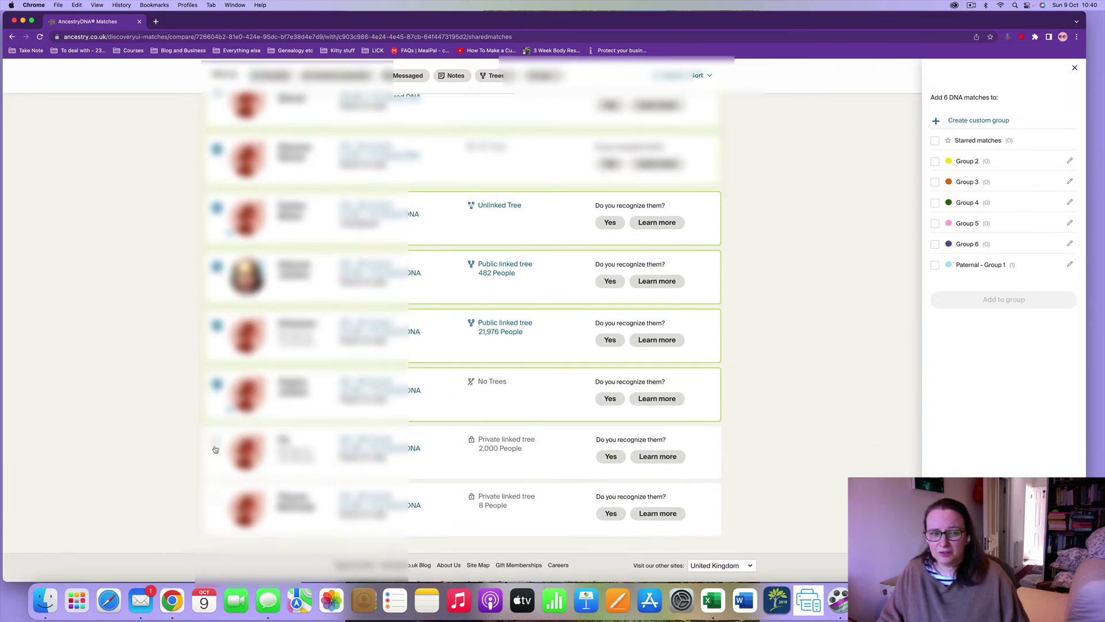
left_click(217, 442)
left_click(215, 500)
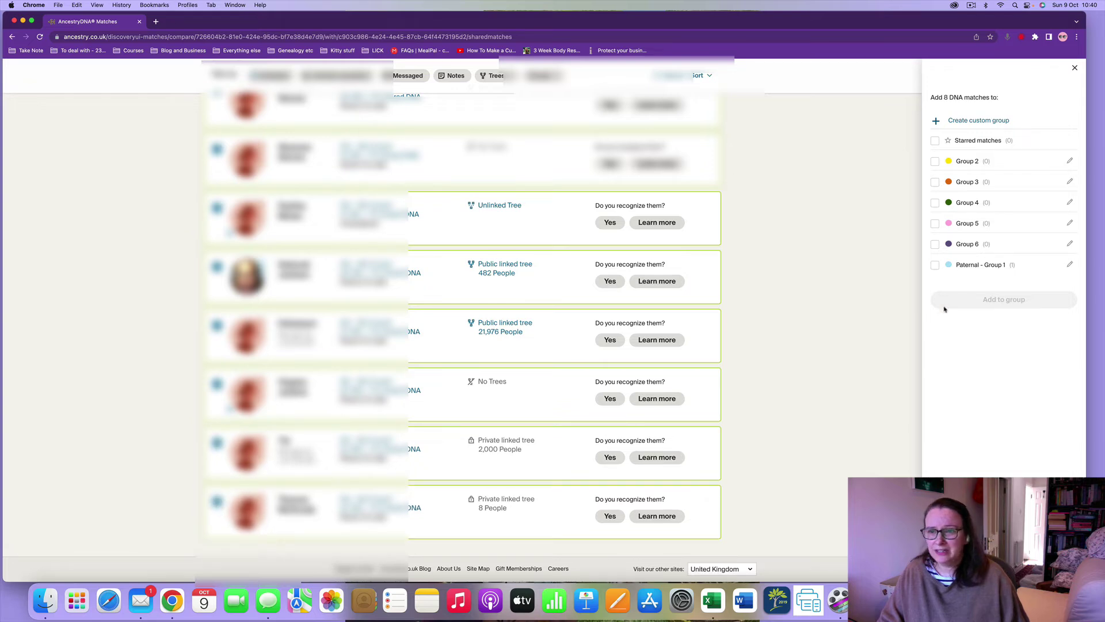
scroll(876, 306, "up", 3)
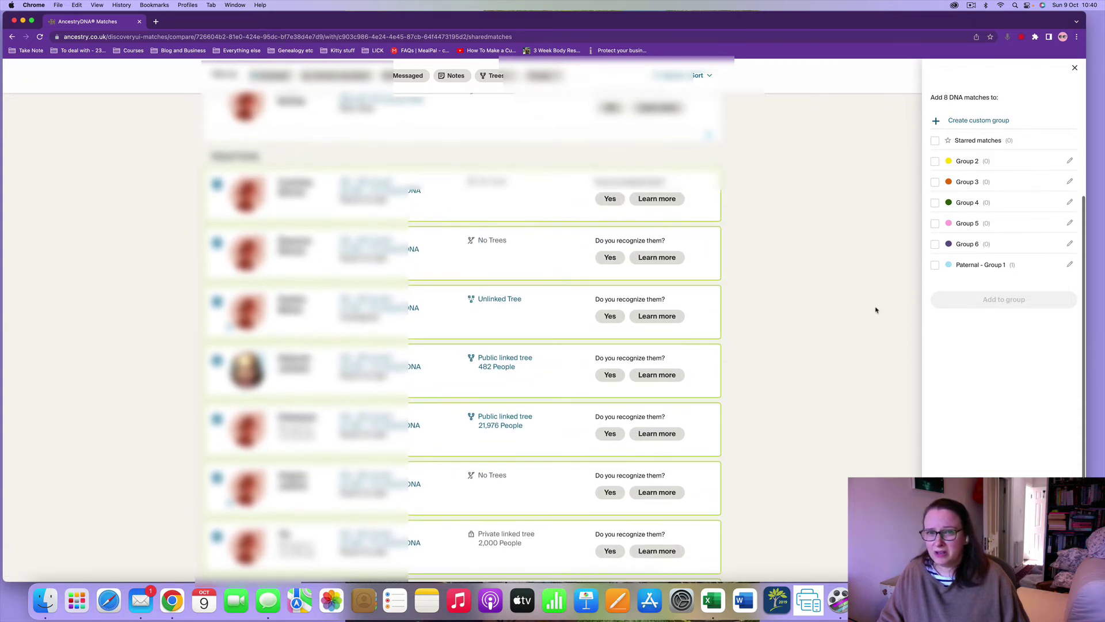
left_click(935, 266)
left_click(1004, 299)
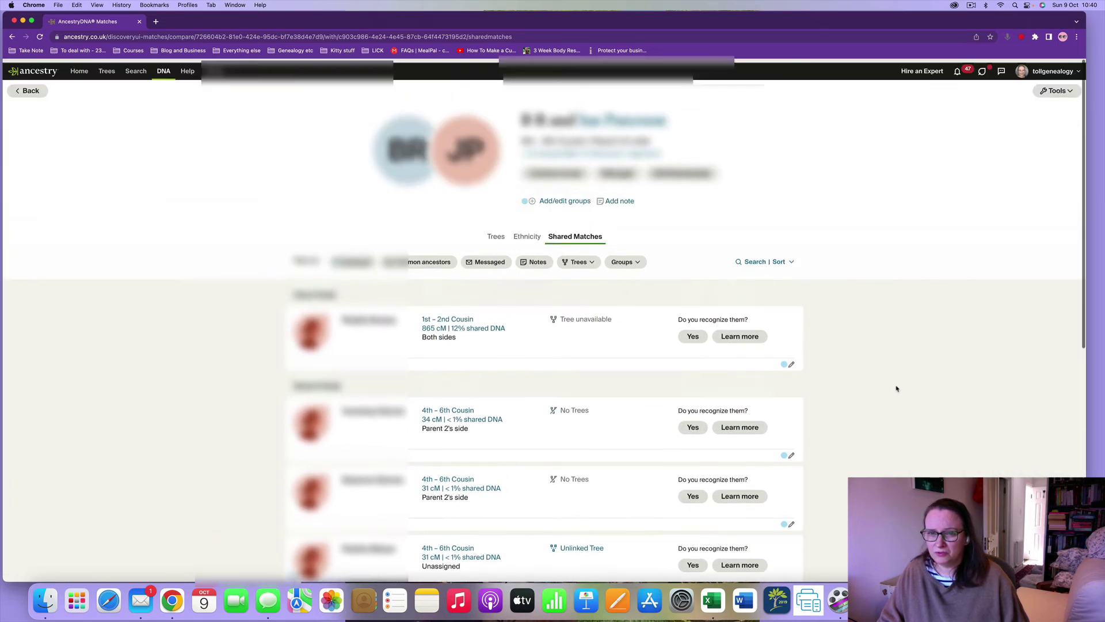
left_click(28, 88)
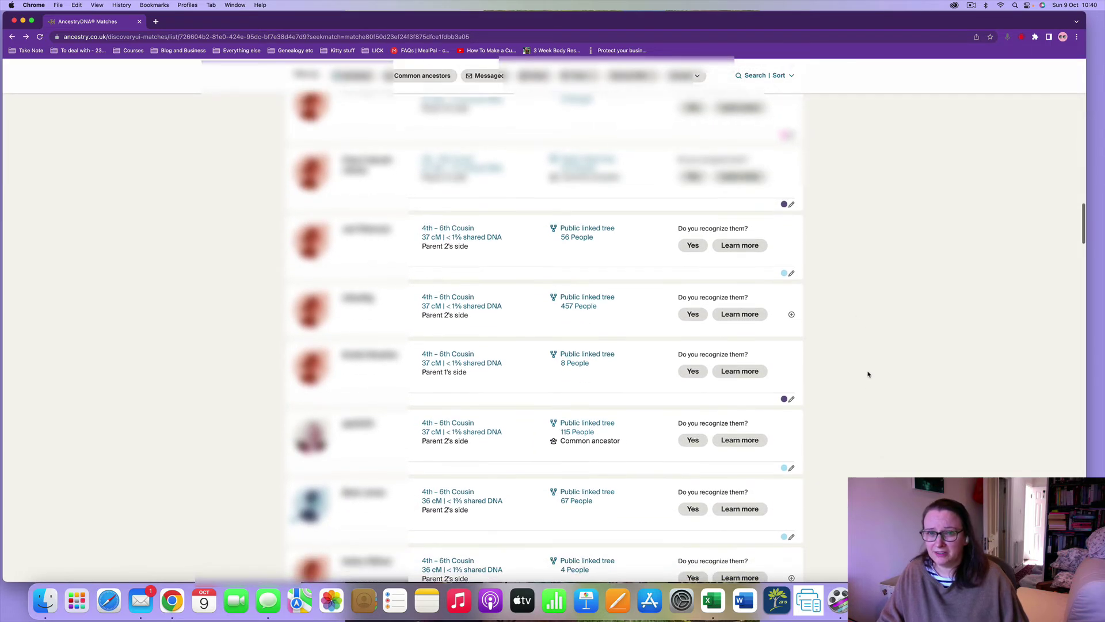
Step: Open the ungrouped 41 cM match with the unlinked tree, assign it to Paternal - Group 1 and return to the match list
scroll(870, 376, "up", 15)
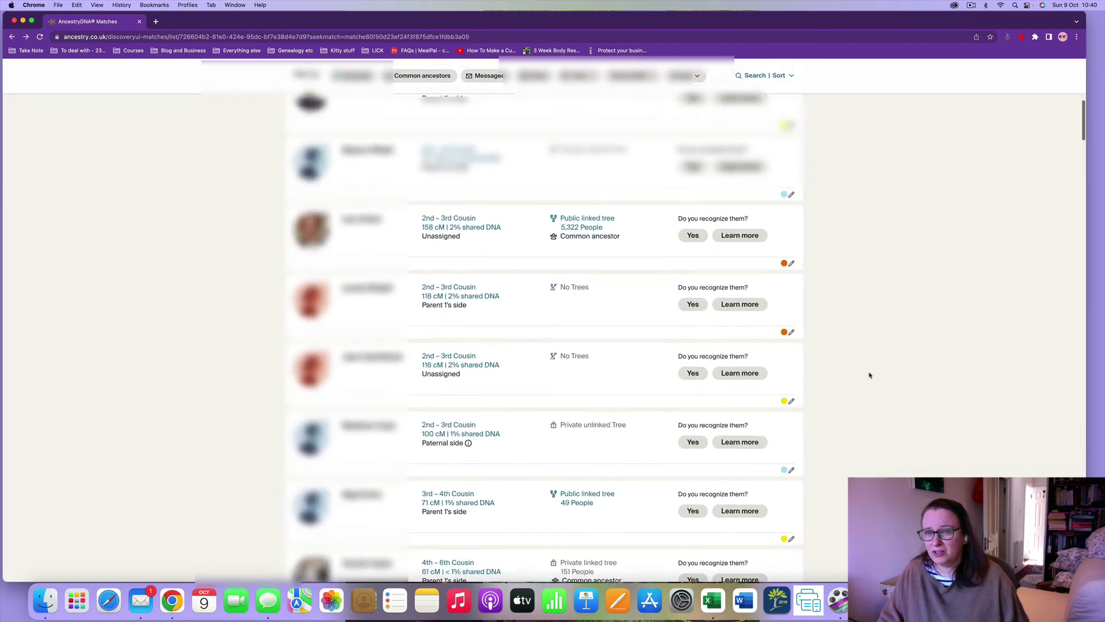
scroll(870, 375, "down", 10)
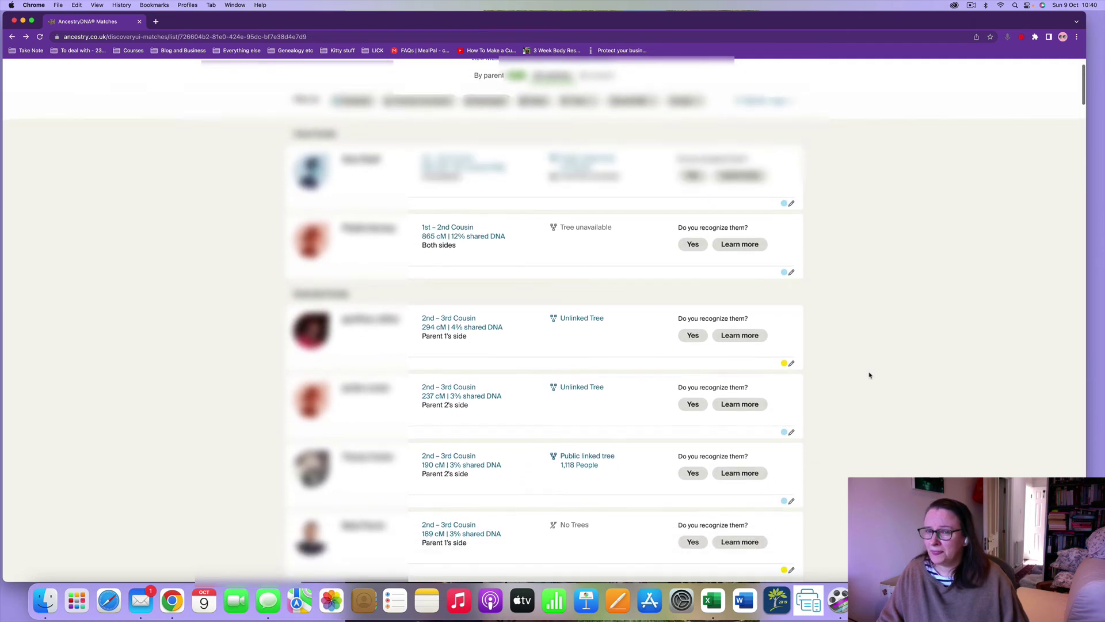
scroll(870, 375, "down", 15)
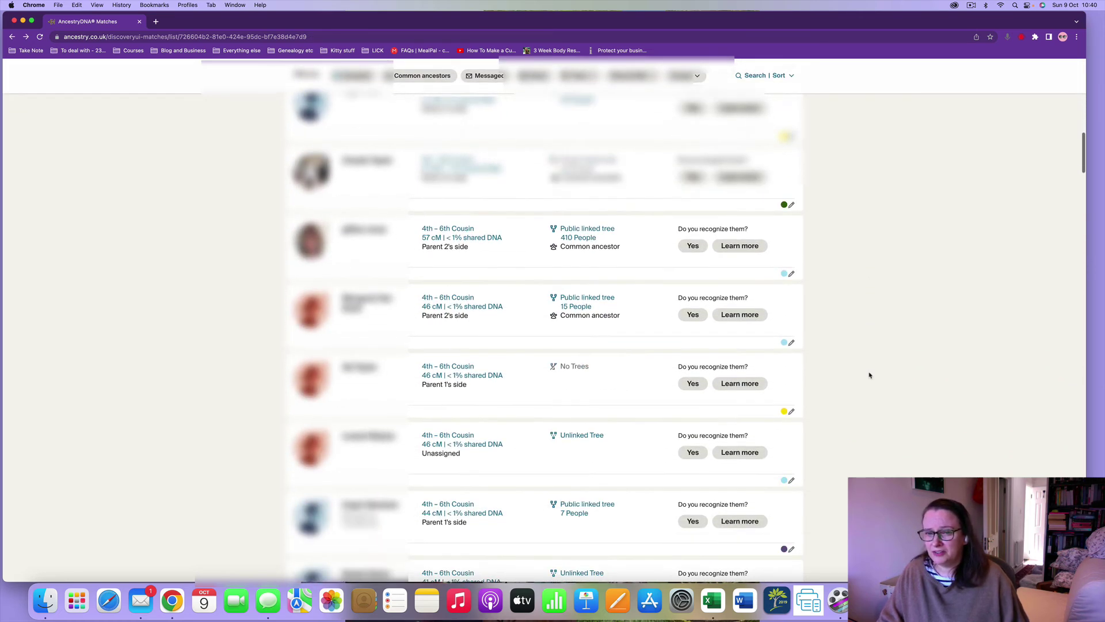
left_click(464, 295)
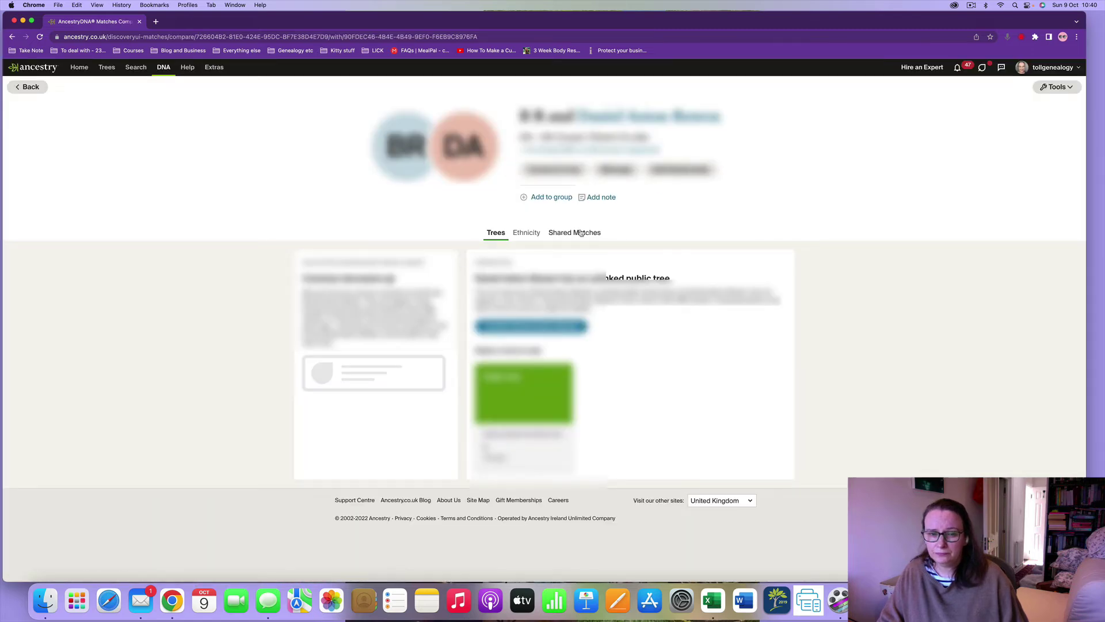
left_click(580, 232)
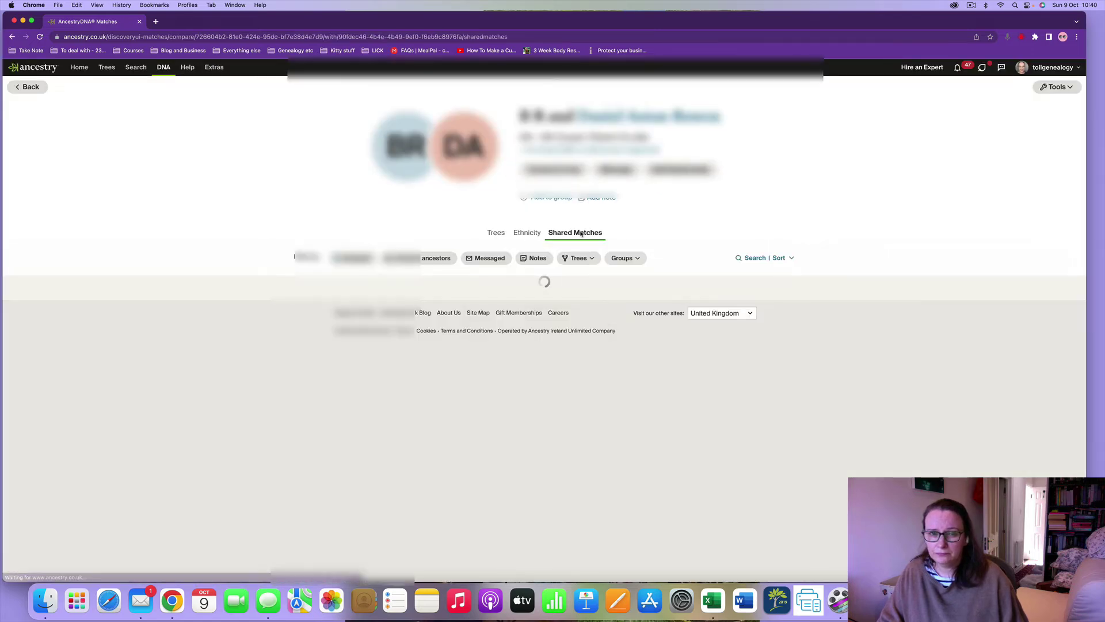
scroll(569, 440, "down", 3)
scroll(570, 440, "up", 3)
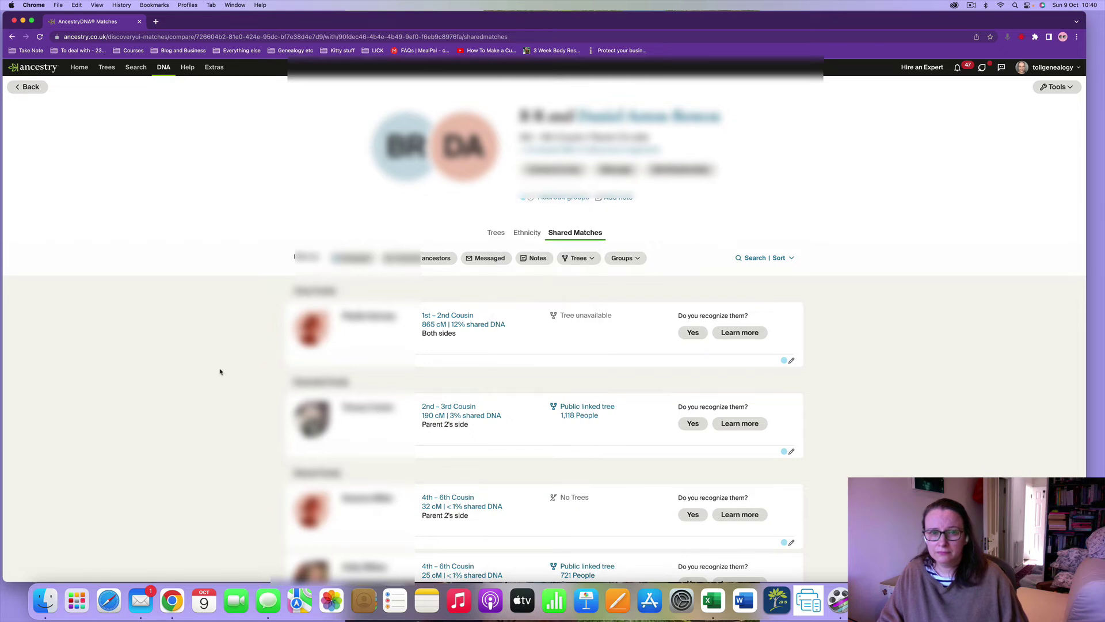
left_click(27, 86)
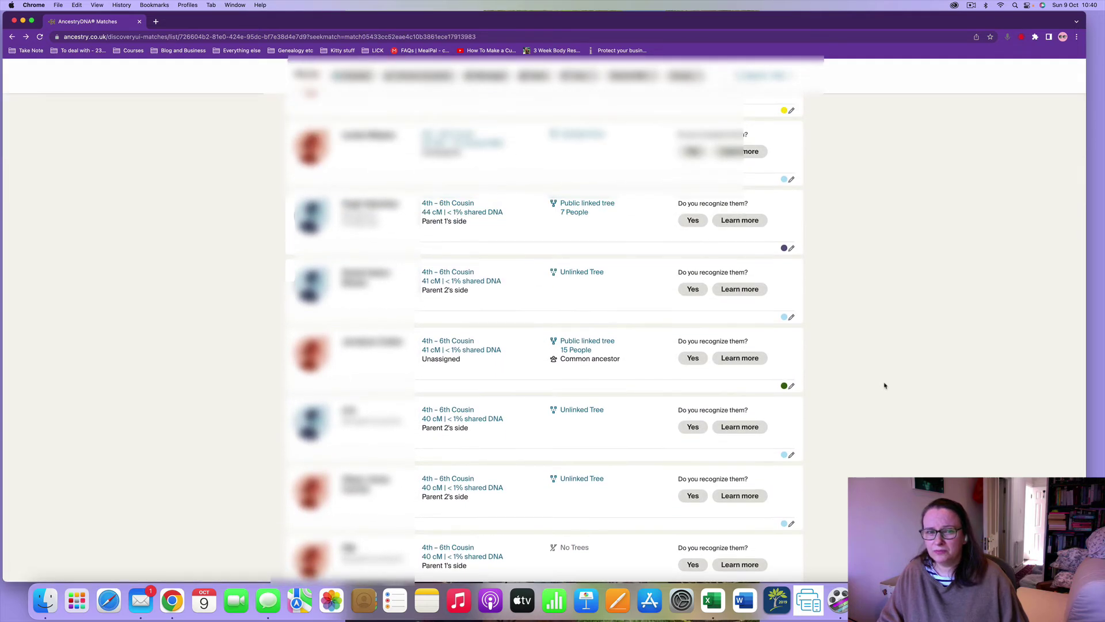
Step: Reopen the 41 cM match with the unlinked tree and examine the parent side, shared cM and group markers of its shared matches
left_click(358, 281)
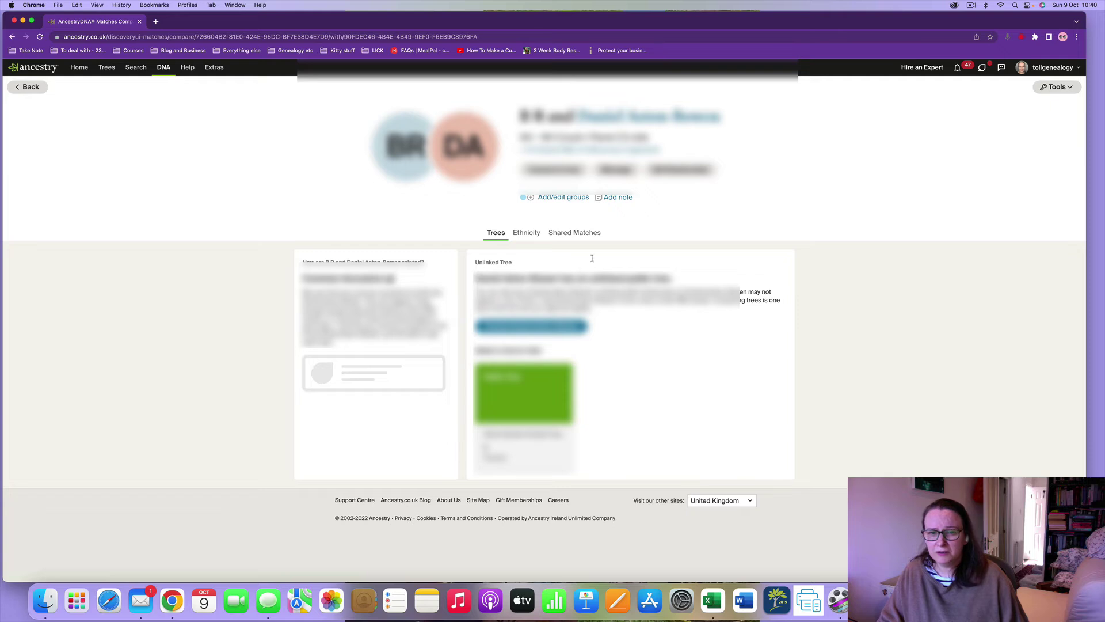
left_click(578, 234)
scroll(639, 360, "down", 3)
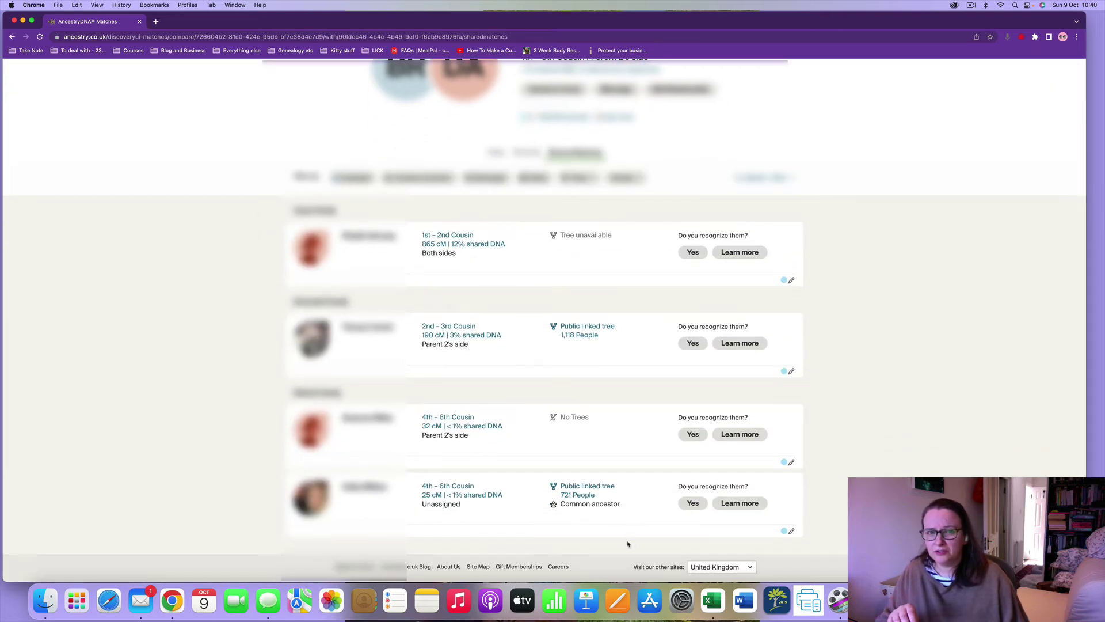
scroll(631, 518, "down", 1)
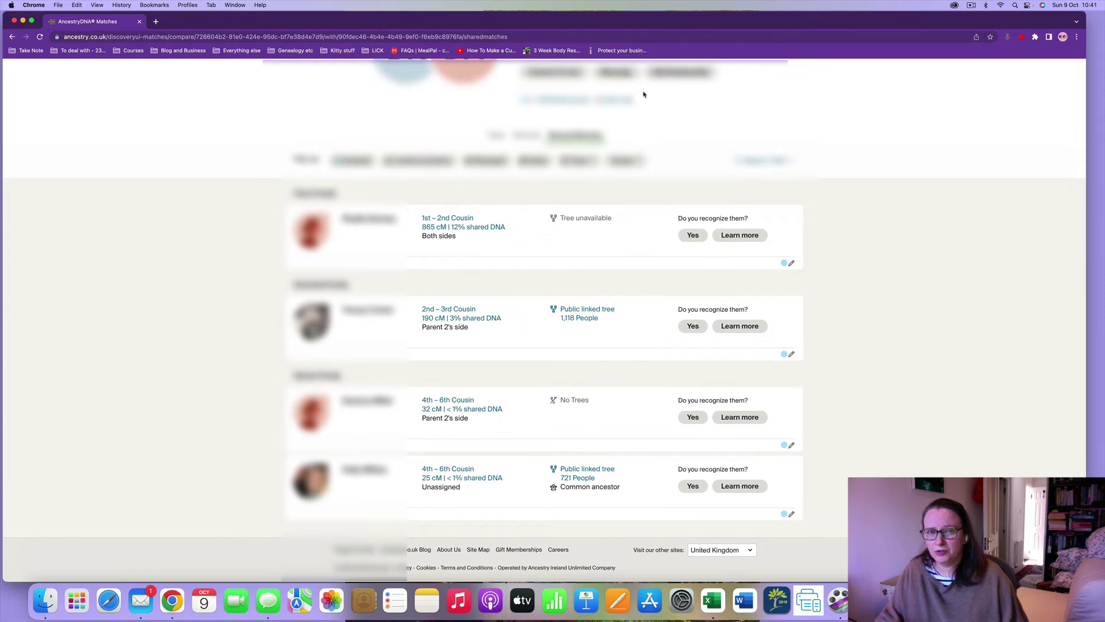
scroll(662, 173, "up", 3)
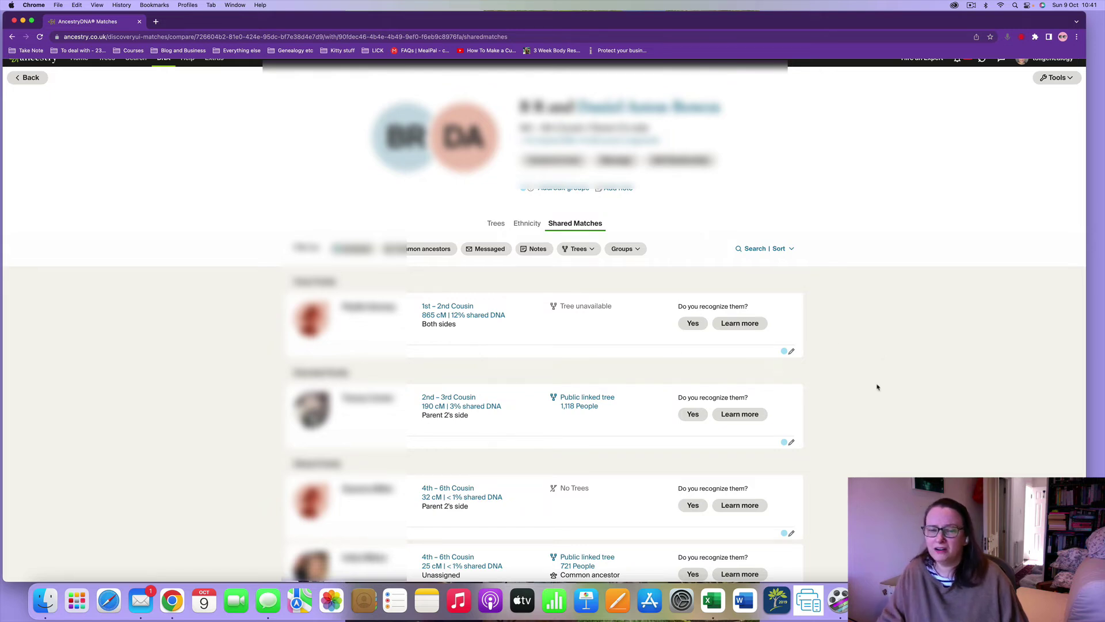
scroll(876, 386, "down", 2)
scroll(875, 388, "down", 1)
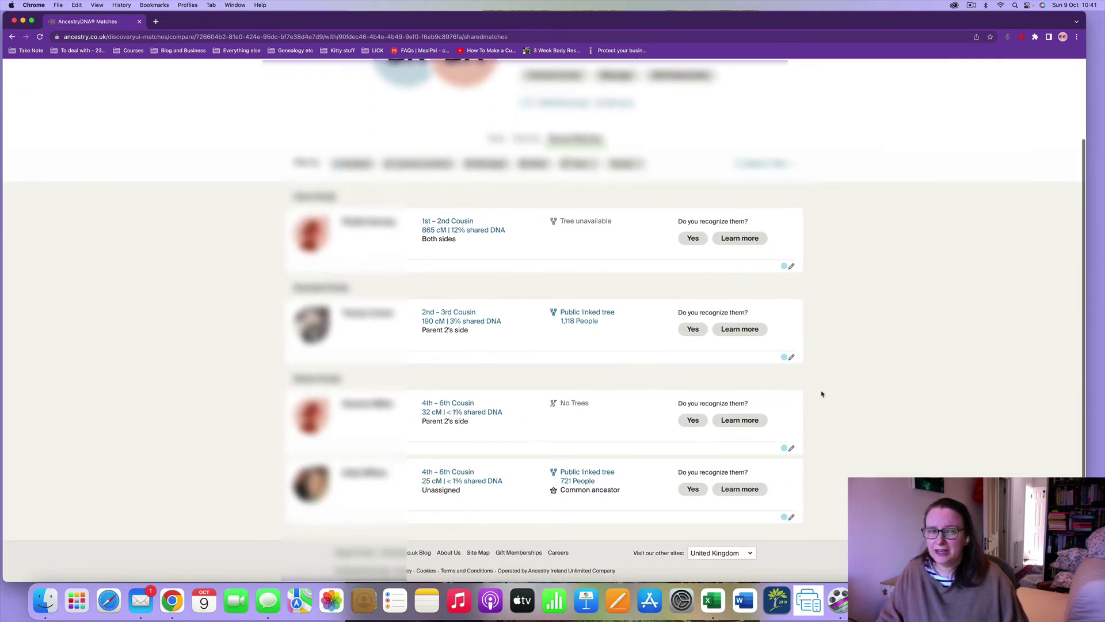
scroll(364, 234, "up", 2)
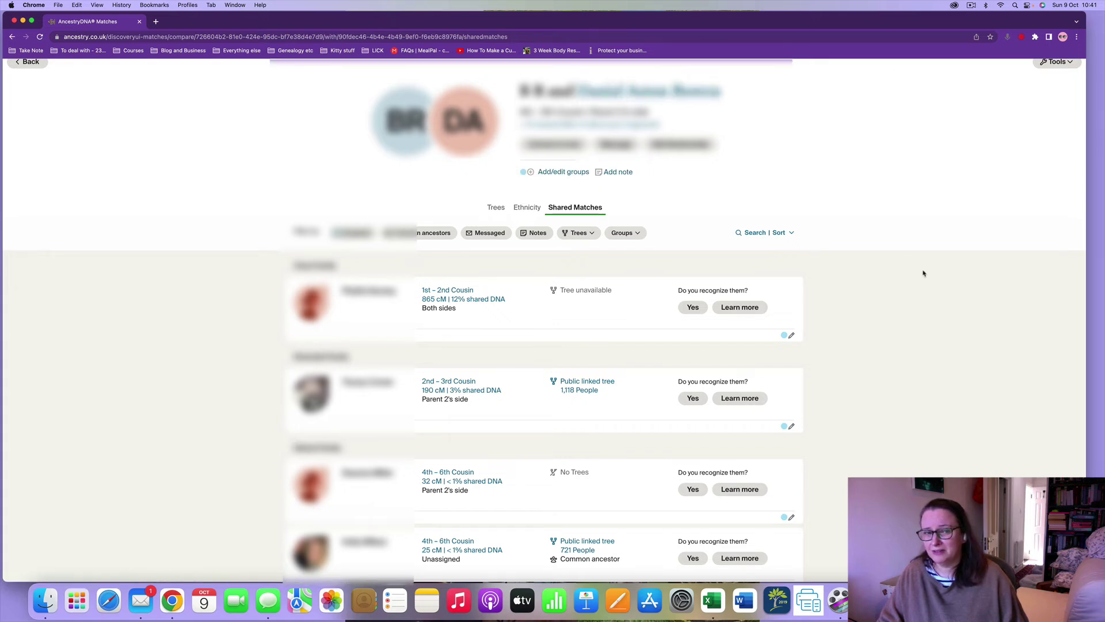
scroll(922, 275, "down", 1)
scroll(922, 276, "up", 1)
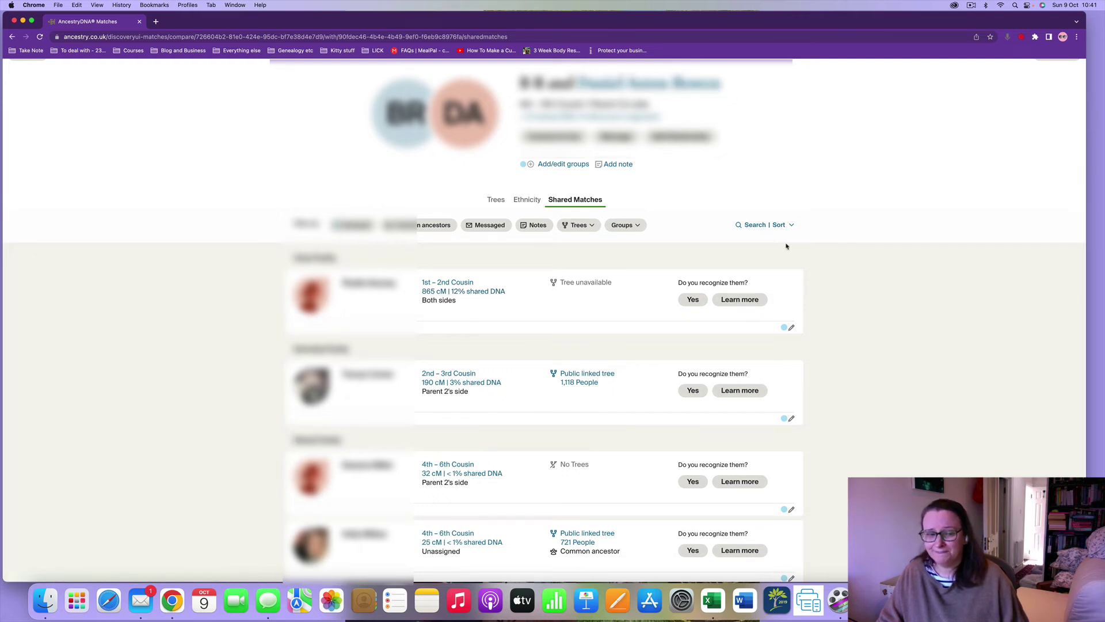
scroll(828, 244, "down", 2)
scroll(67, 205, "up", 4)
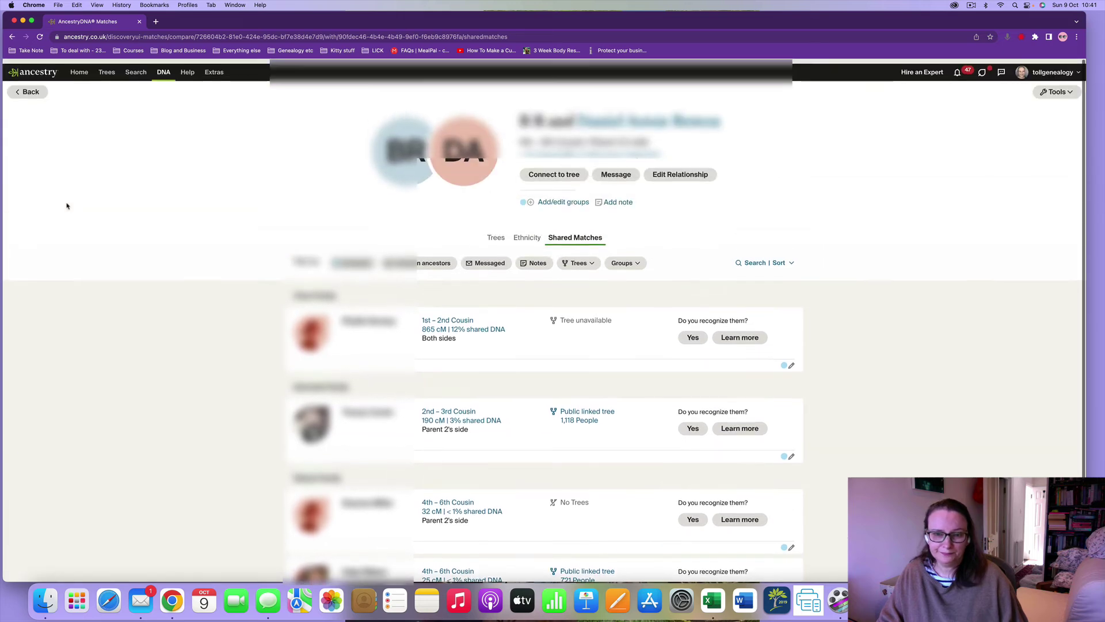
left_click(28, 88)
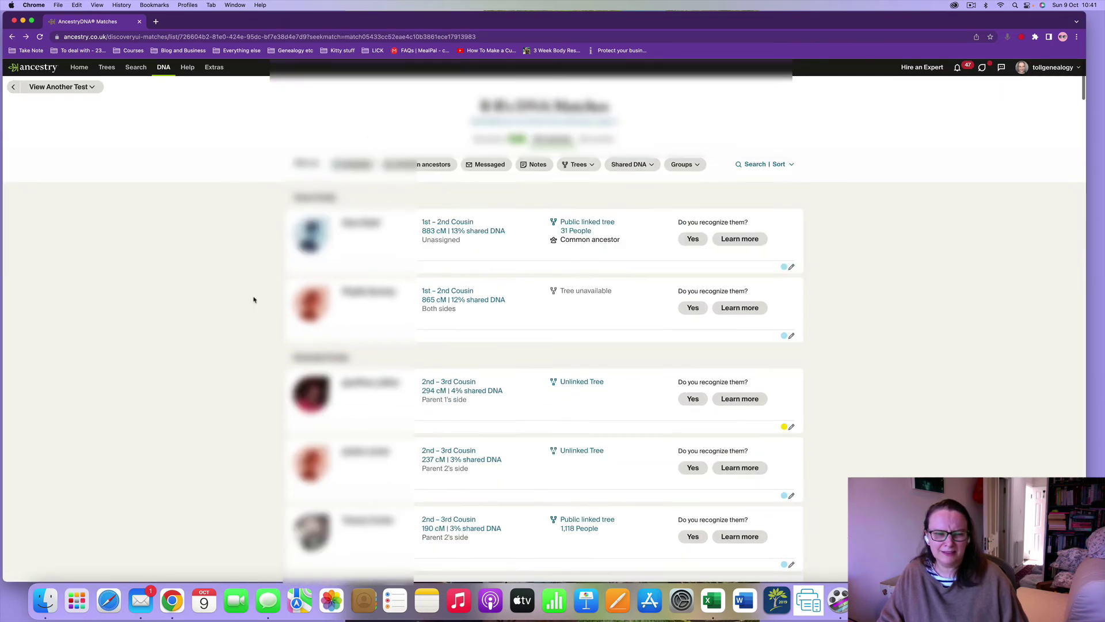
Step: Open the ungrouped 37 cM match with the 457-person tree, create a light green custom group named Group 7 and assign the match to it
scroll(254, 299, "down", 15)
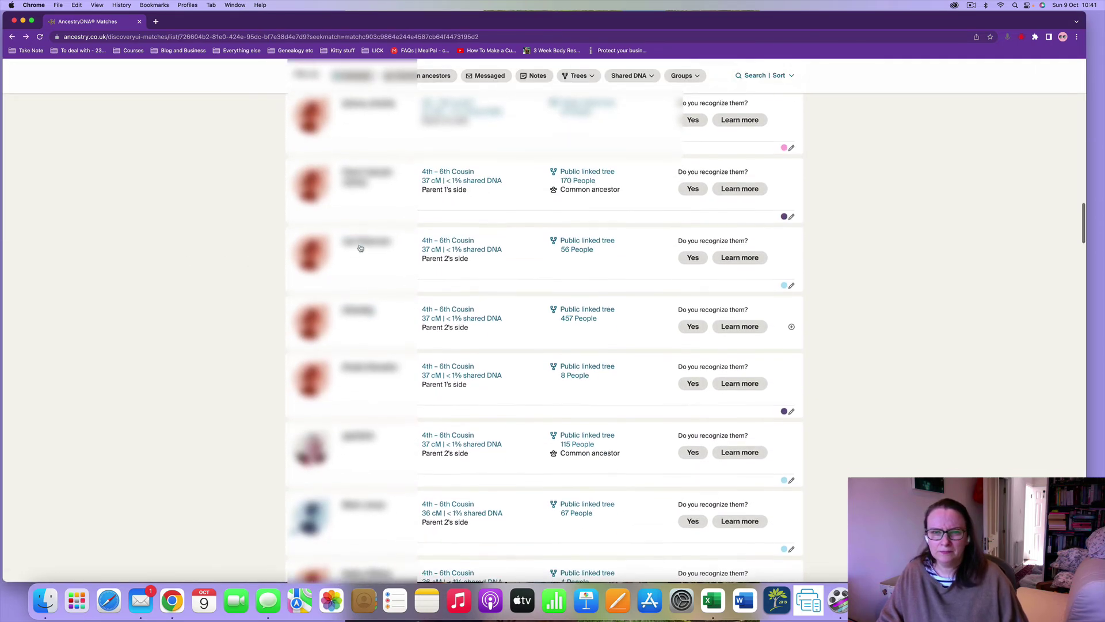
scroll(360, 248, "up", 10)
scroll(361, 253, "down", 6)
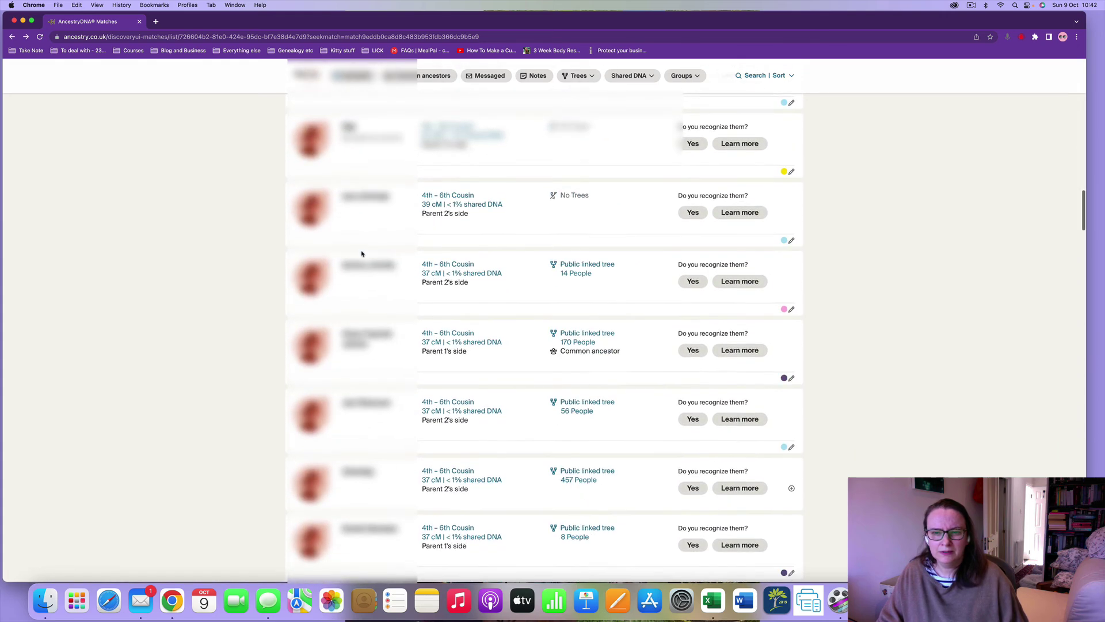
scroll(361, 253, "down", 5)
left_click(364, 258)
left_click(578, 234)
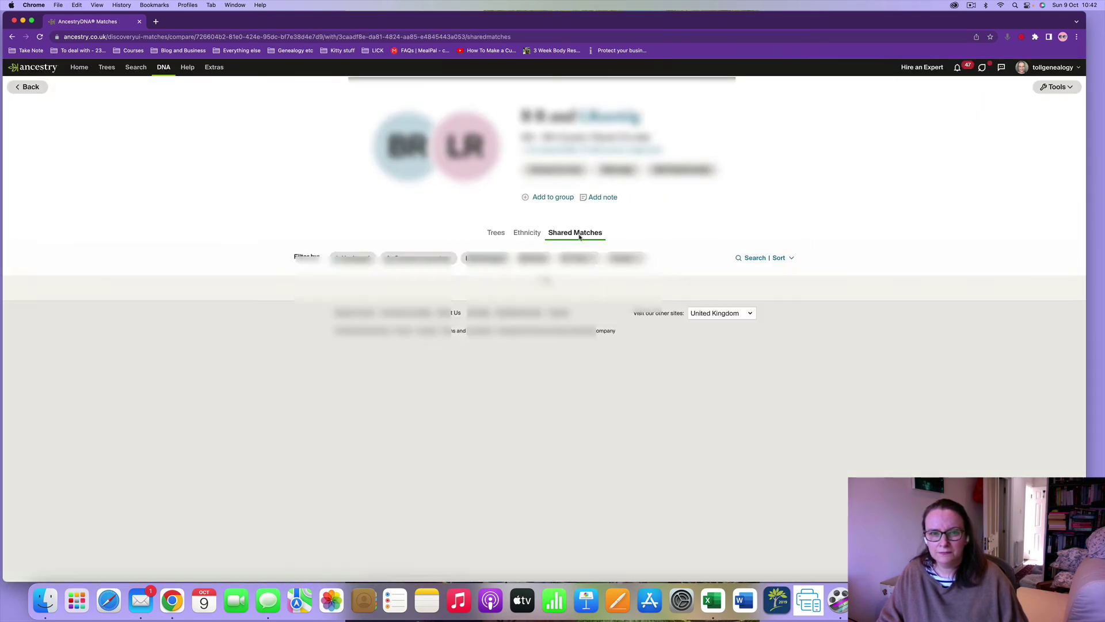
scroll(576, 242, "down", 1)
left_click(551, 179)
left_click(549, 198)
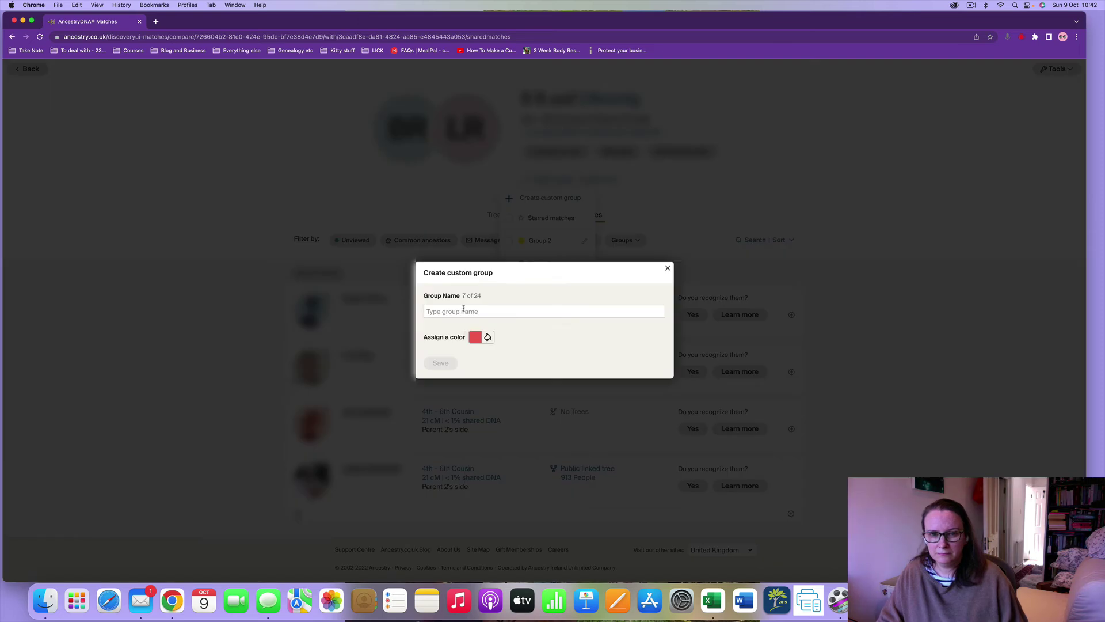
left_click(464, 311)
type("Group 7")
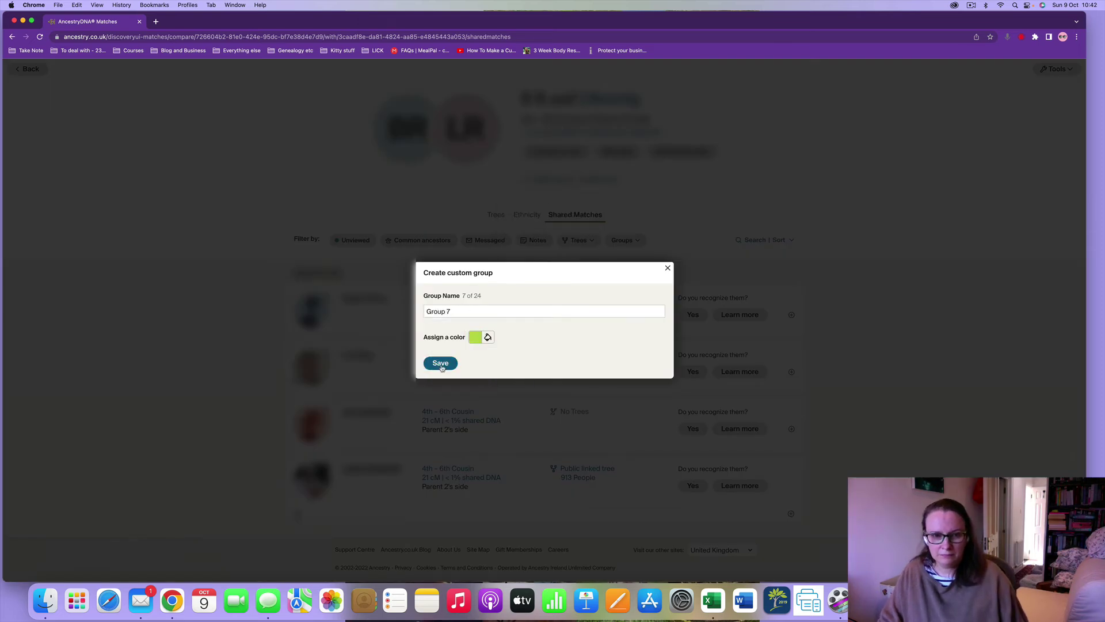
left_click(441, 364)
Step: Select all four of this match's shared matches and add them to Group 7
left_click(791, 314)
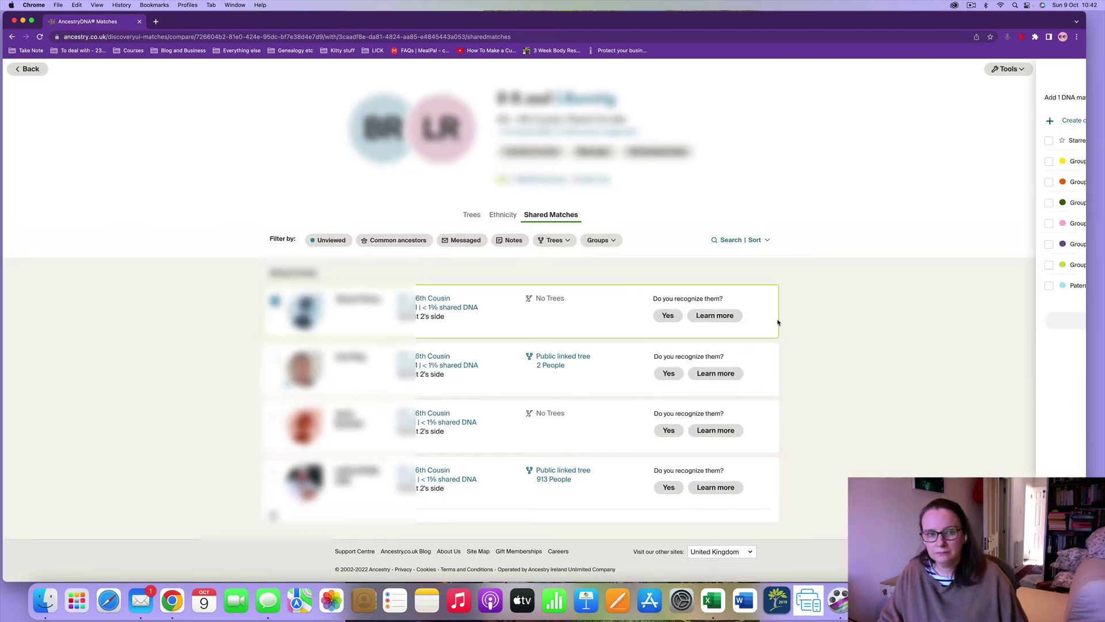
left_click(935, 265)
left_click(1004, 320)
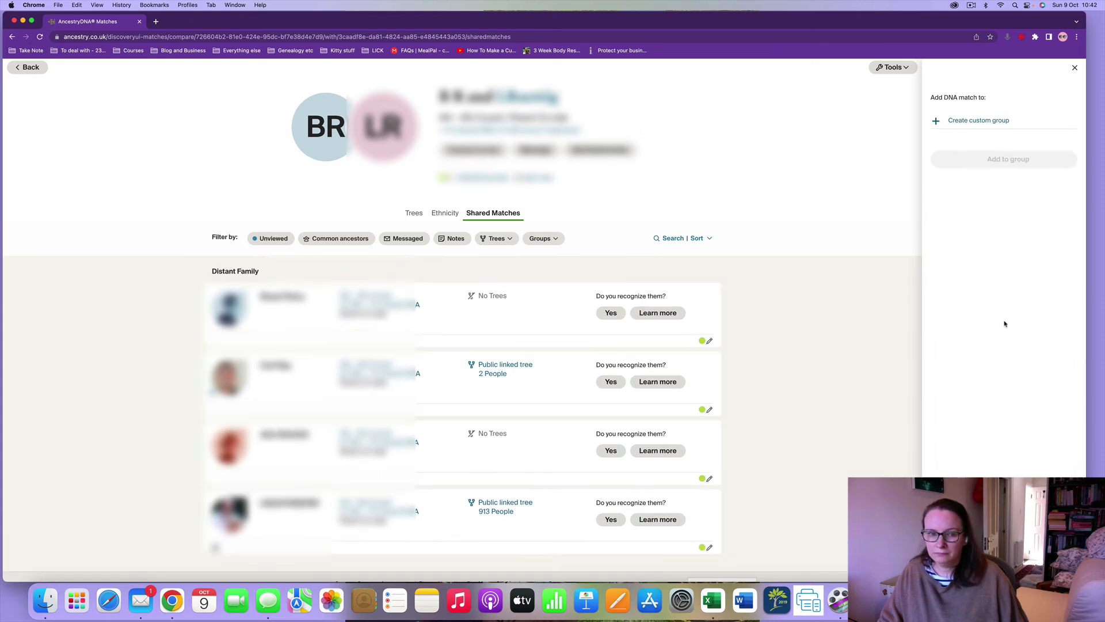
Step: Return to the match list, open the next ungrouped match with a linked tree and assign it to Paternal - Group 1
left_click(27, 67)
scroll(208, 266, "down", 3)
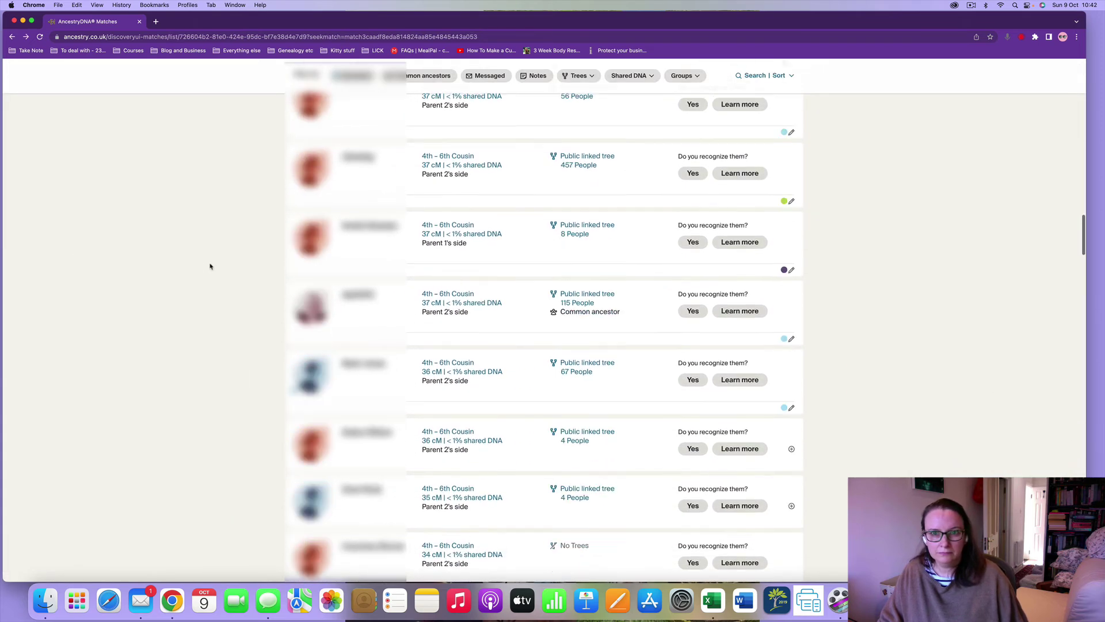
left_click(374, 175)
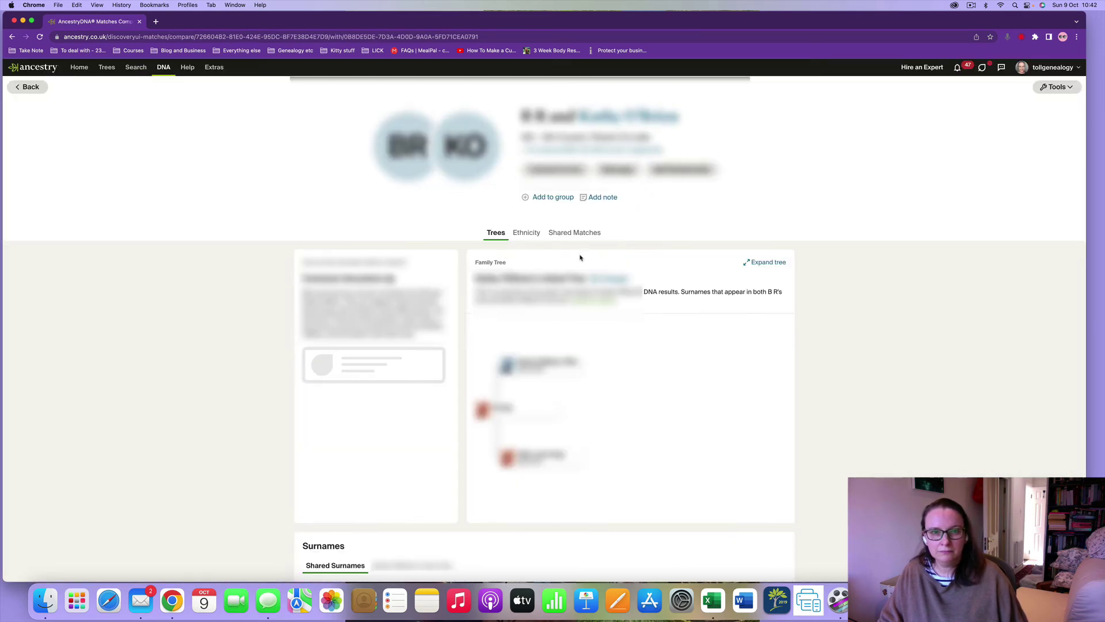
left_click(576, 232)
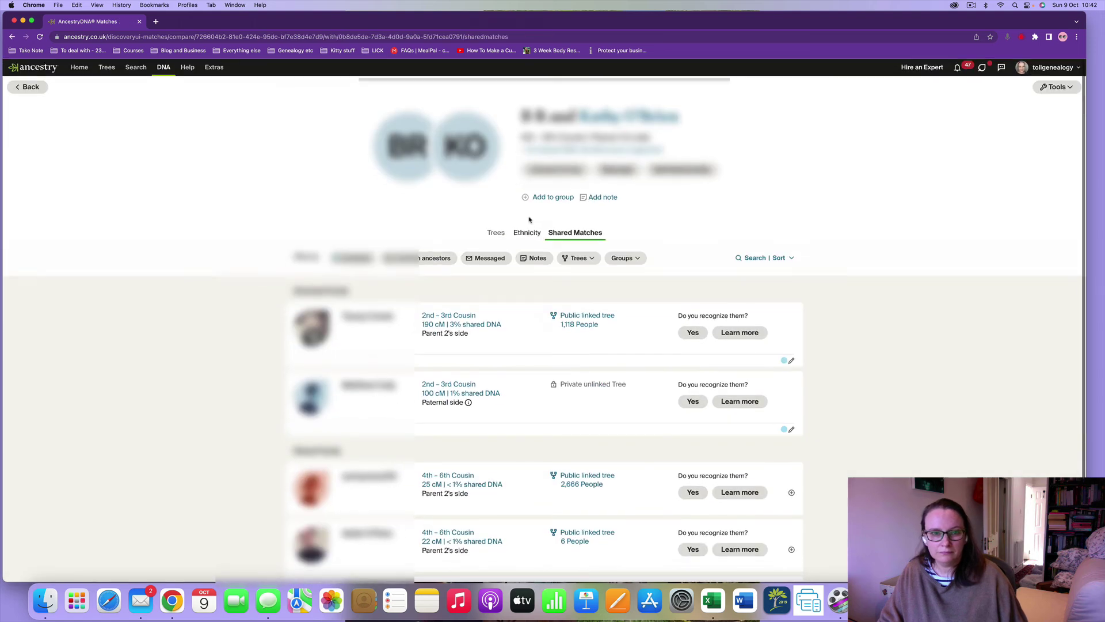
left_click(538, 198)
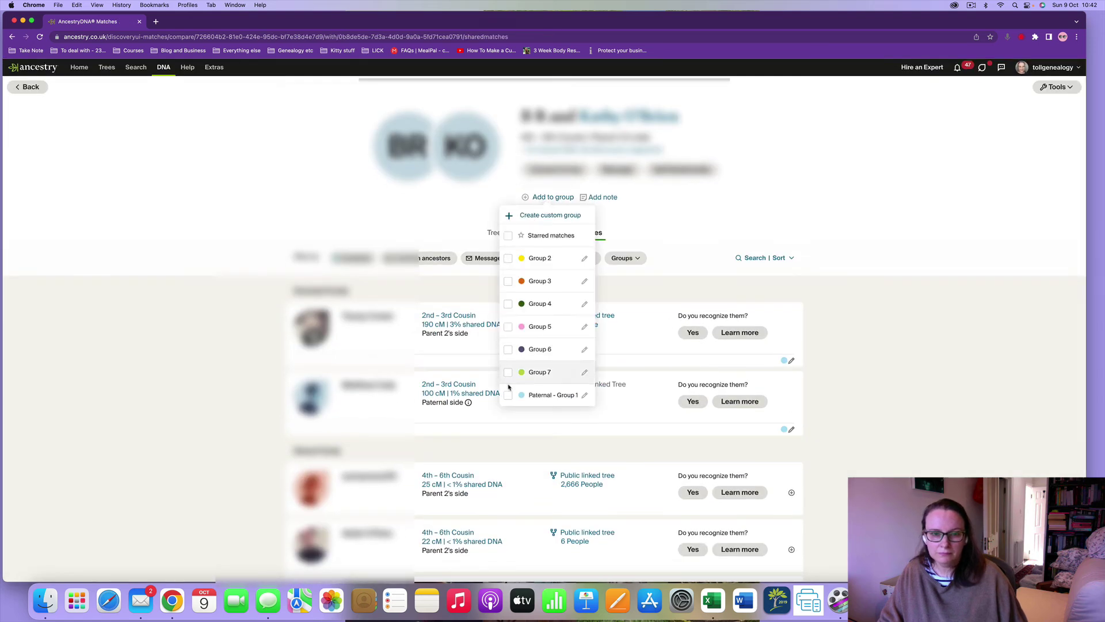
Step: Select this match's three ungrouped shared matches and add them to Paternal - Group 1
scroll(634, 374, "down", 3)
left_click(791, 384)
left_click(215, 427)
left_click(215, 484)
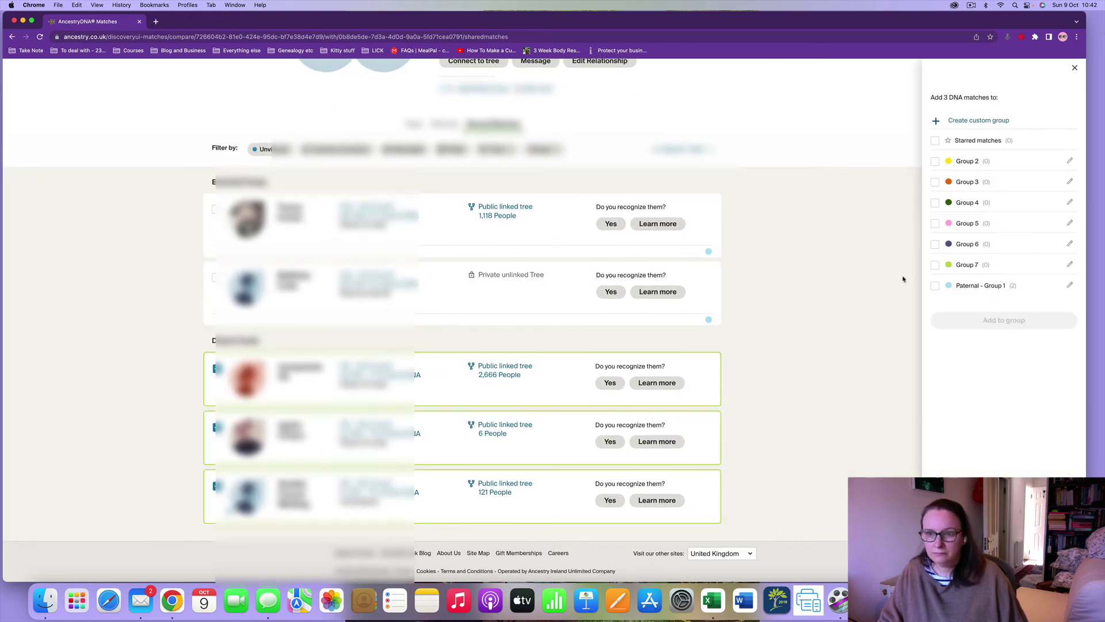
left_click(935, 285)
left_click(1004, 320)
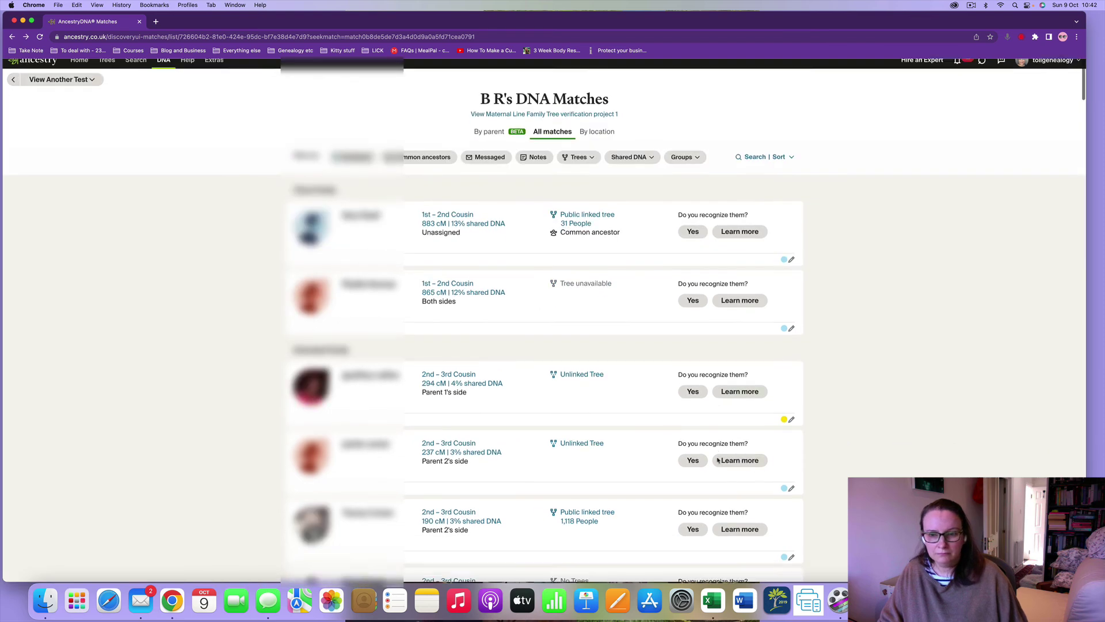
Step: Open the next ungrouped match, create a dark navy custom group named Group 8 and assign the match to it
scroll(716, 460, "down", 10)
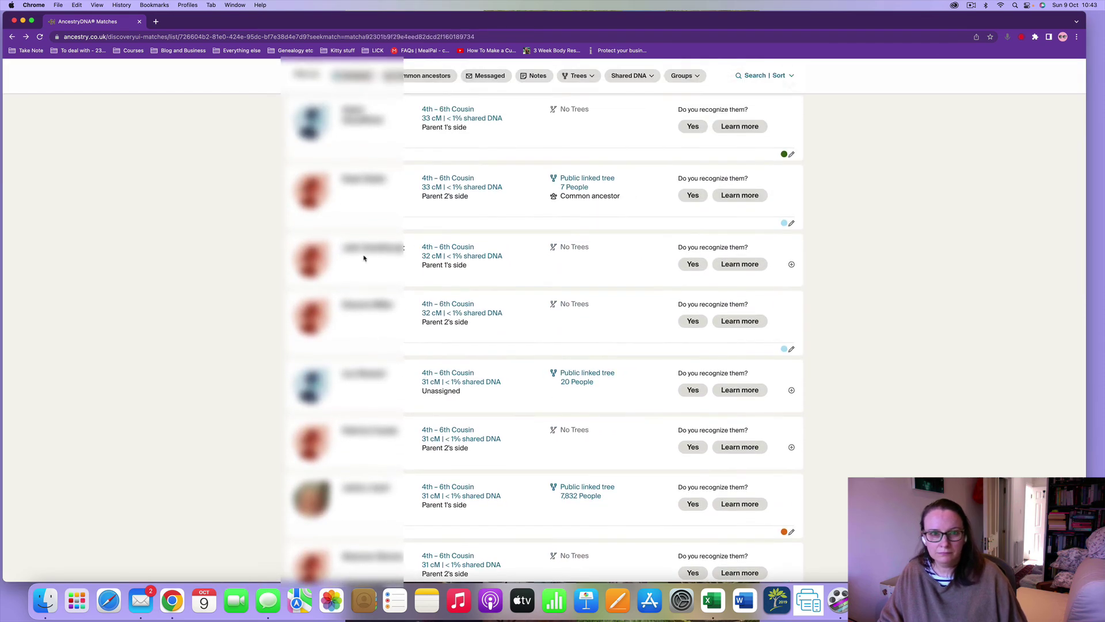
scroll(364, 258, "up", 5)
left_click(357, 210)
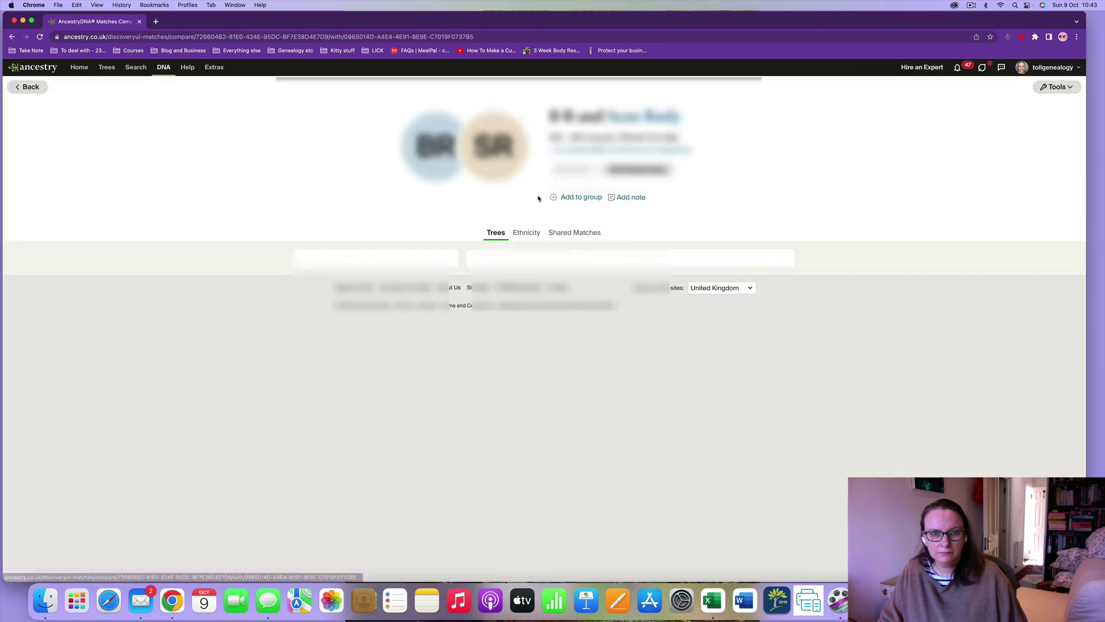
left_click(576, 232)
left_click(545, 199)
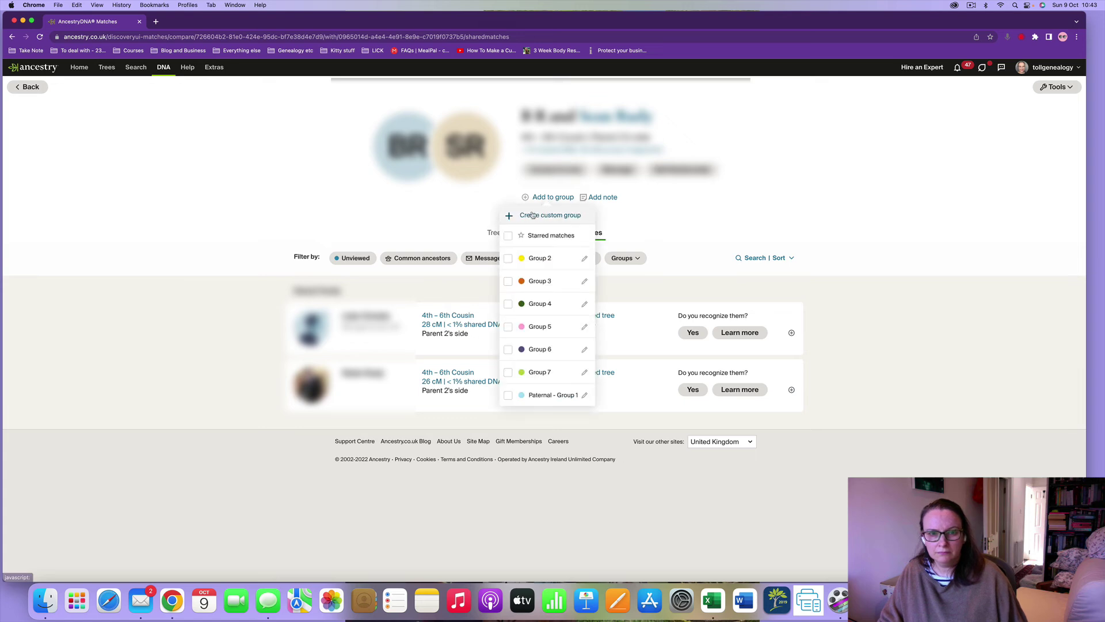
left_click(536, 214)
type("Group 8")
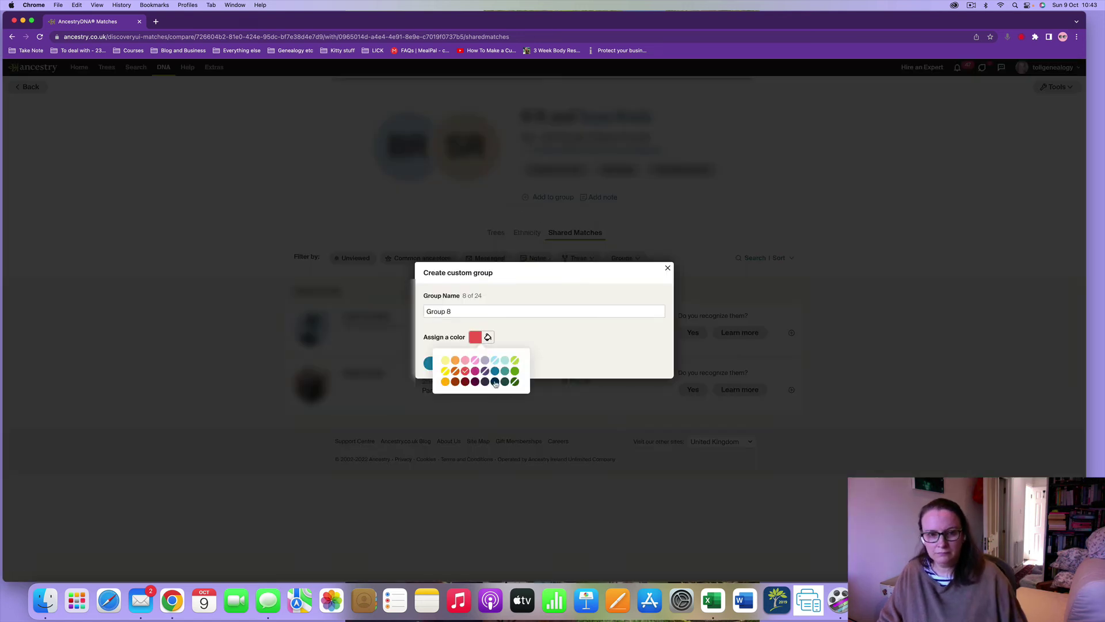
left_click(441, 363)
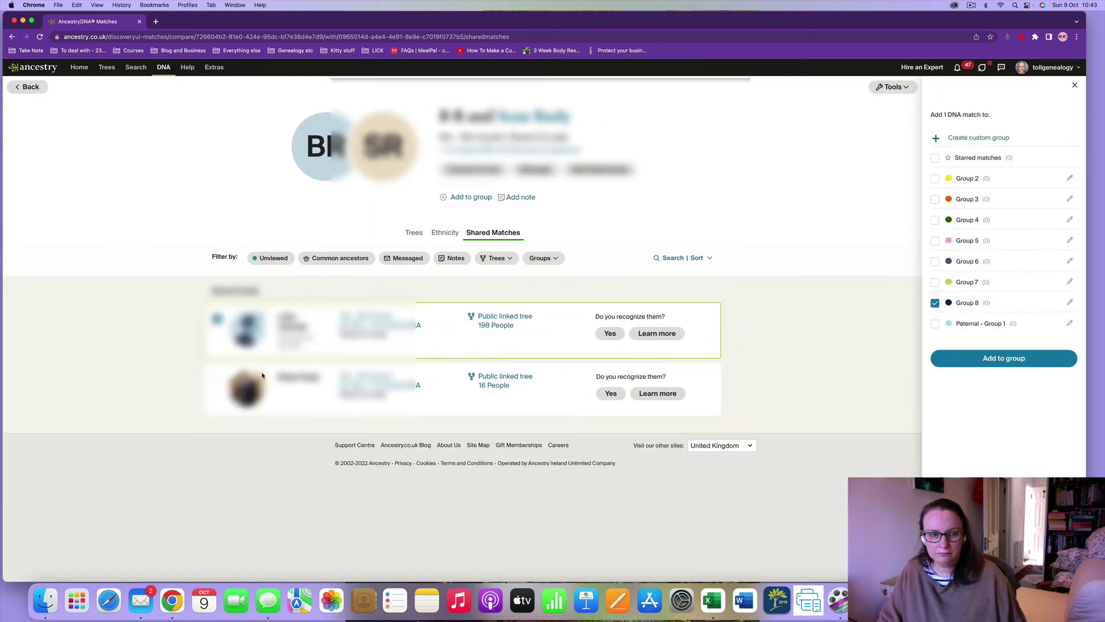
Step: Add both of this match's shared matches to Group 8 and return to the match list
left_click(1004, 358)
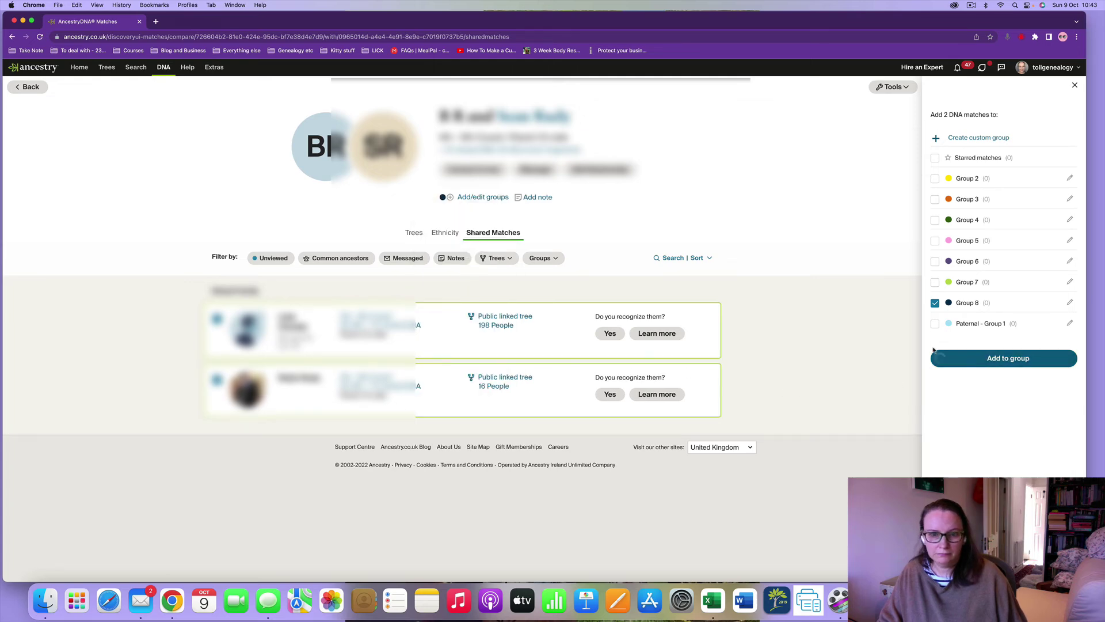
left_click(27, 87)
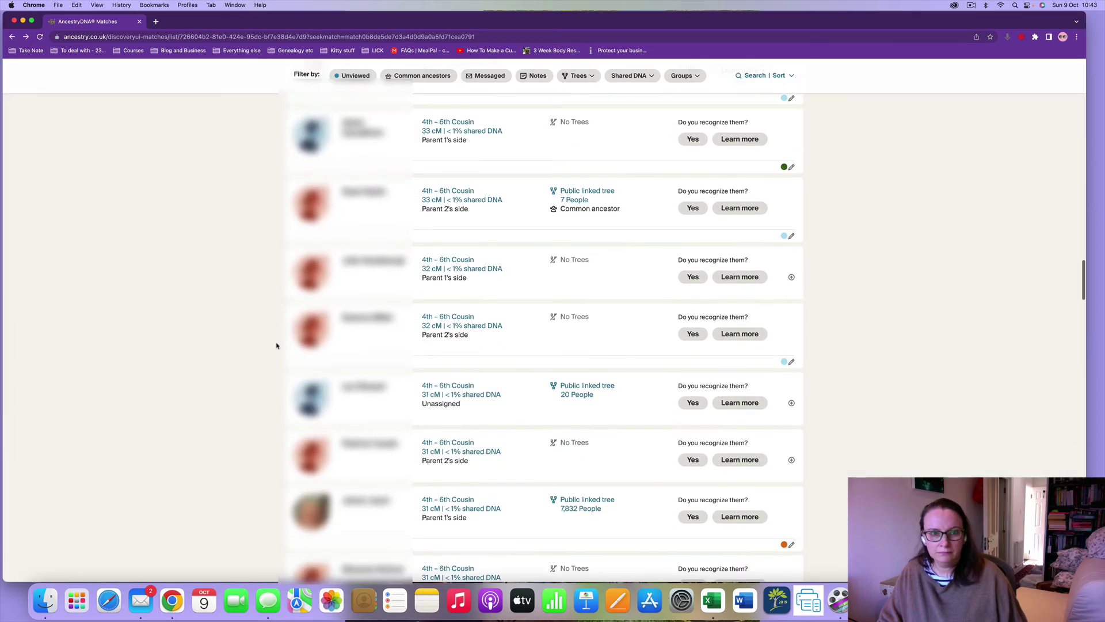
Step: Open the ungrouped 32 cM match without a tree, create a pale yellow custom group named Group 9 and assign the match to it
left_click(410, 141)
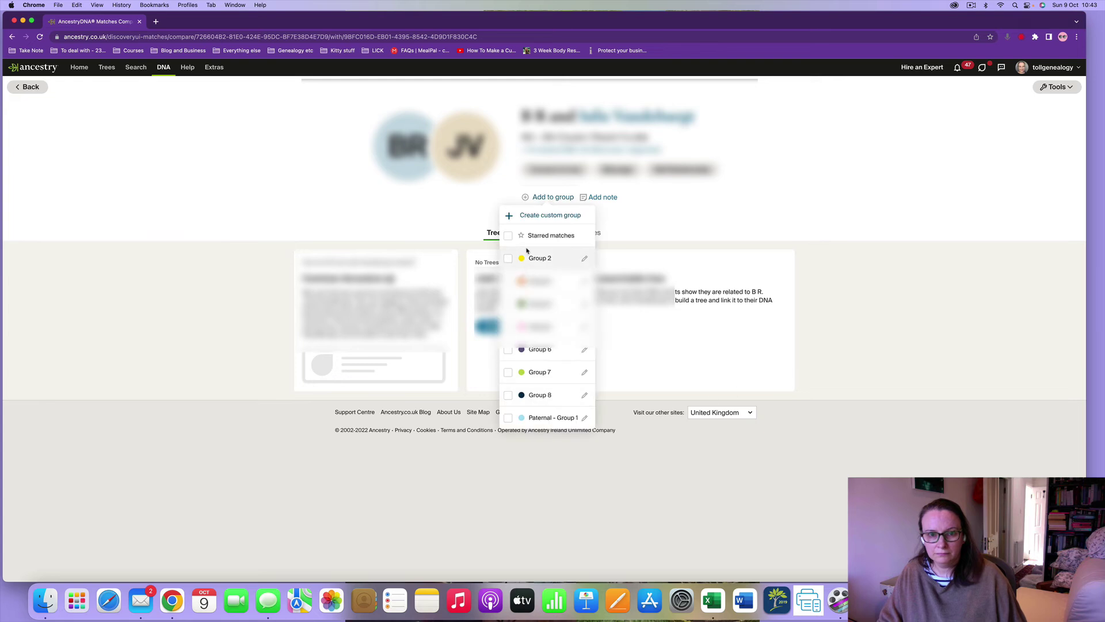
left_click(576, 232)
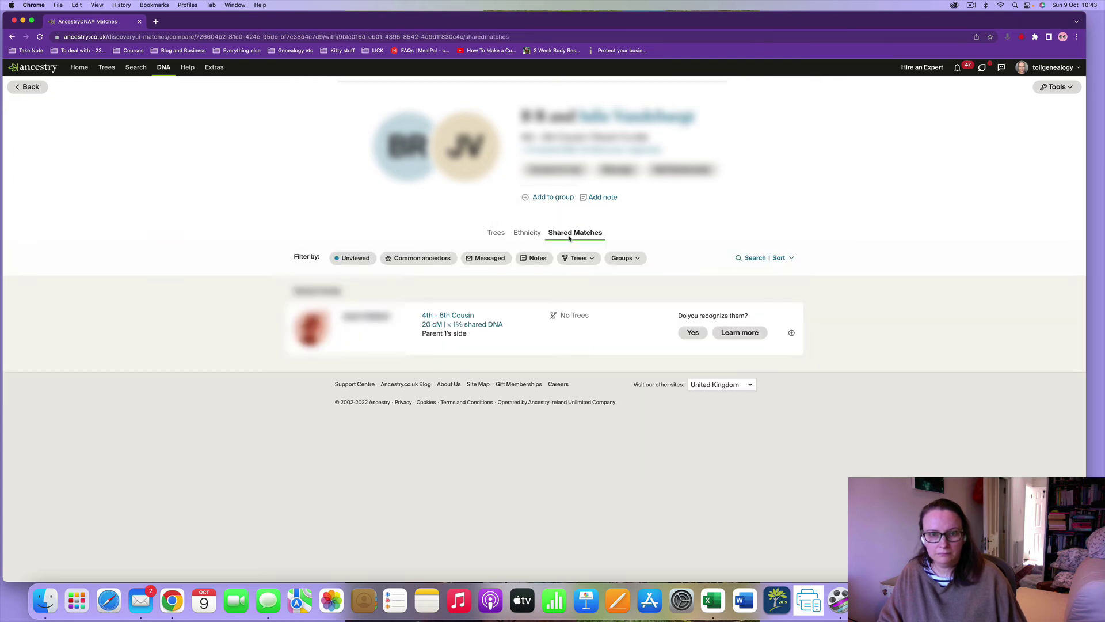
left_click(550, 197)
left_click(547, 216)
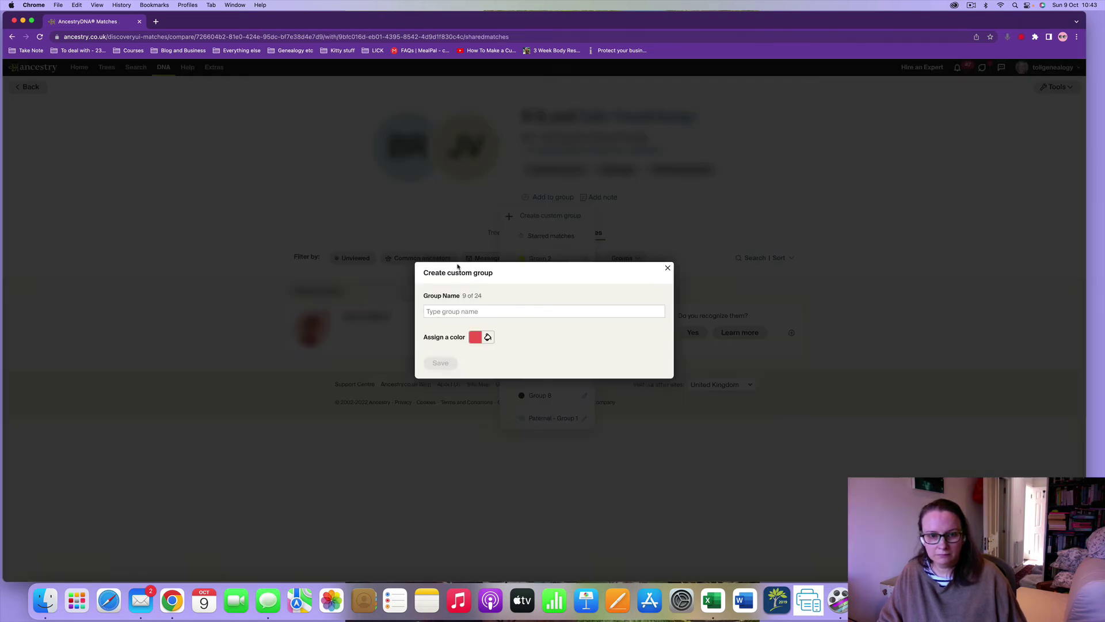
left_click(477, 337)
left_click(445, 360)
left_click(437, 362)
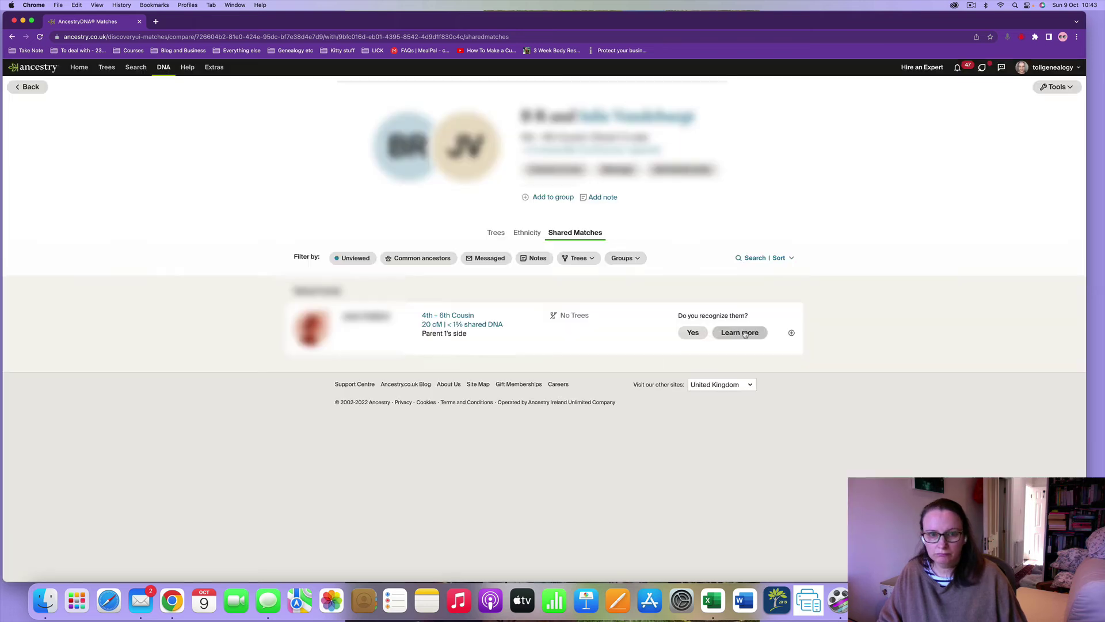
left_click(549, 197)
Step: Add this match's only shared match to Group 9 and return to the match list
left_click(792, 333)
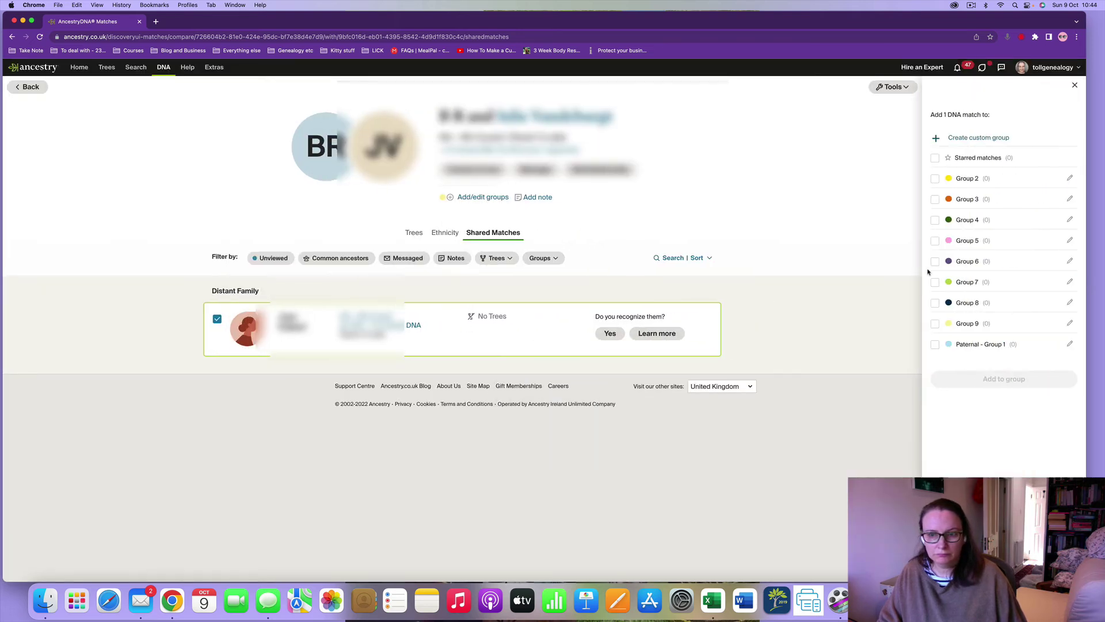
left_click(938, 325)
left_click(1002, 378)
left_click(15, 86)
Step: Open the ungrouped 31 cM match with the 20-person tree and add it and its ungrouped shared match to Paternal - Group 1
scroll(197, 374, "down", 10)
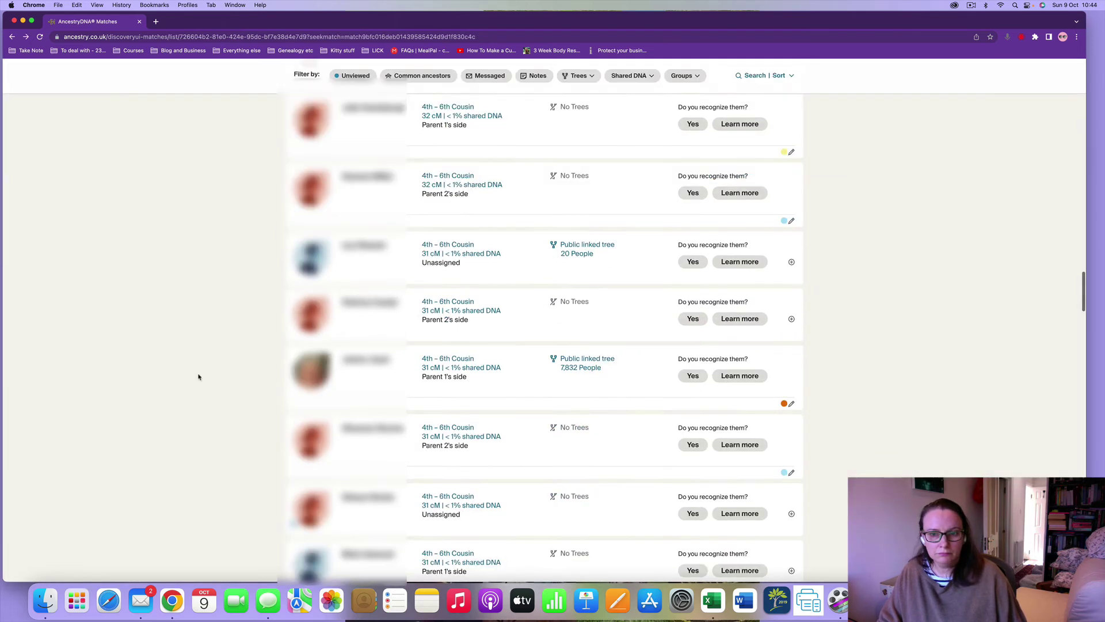
left_click(370, 242)
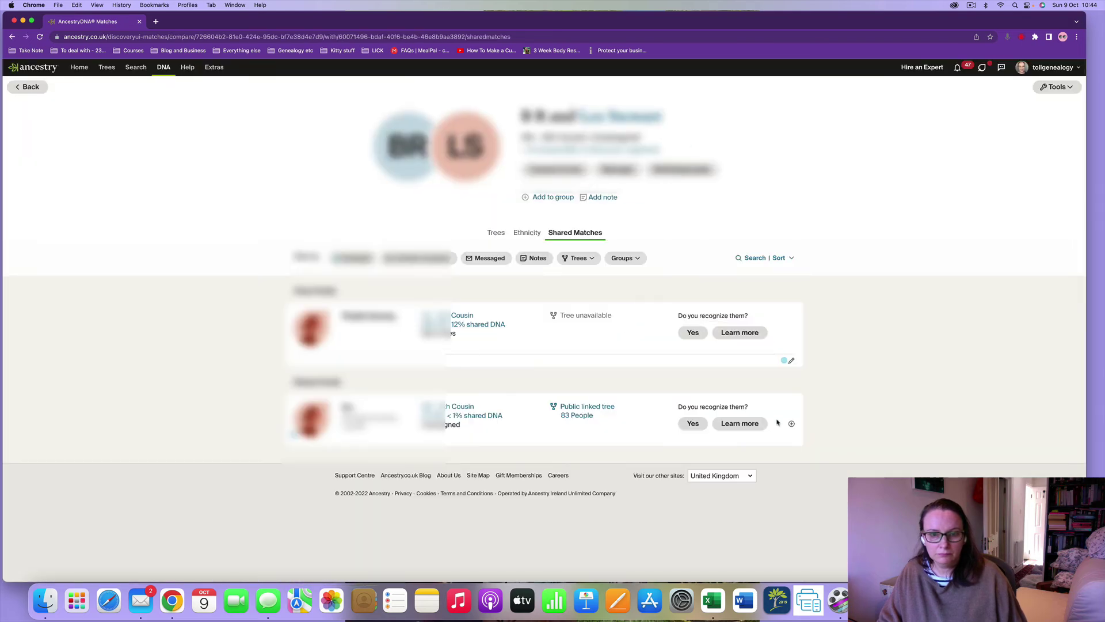
left_click(790, 424)
left_click(935, 346)
left_click(1004, 378)
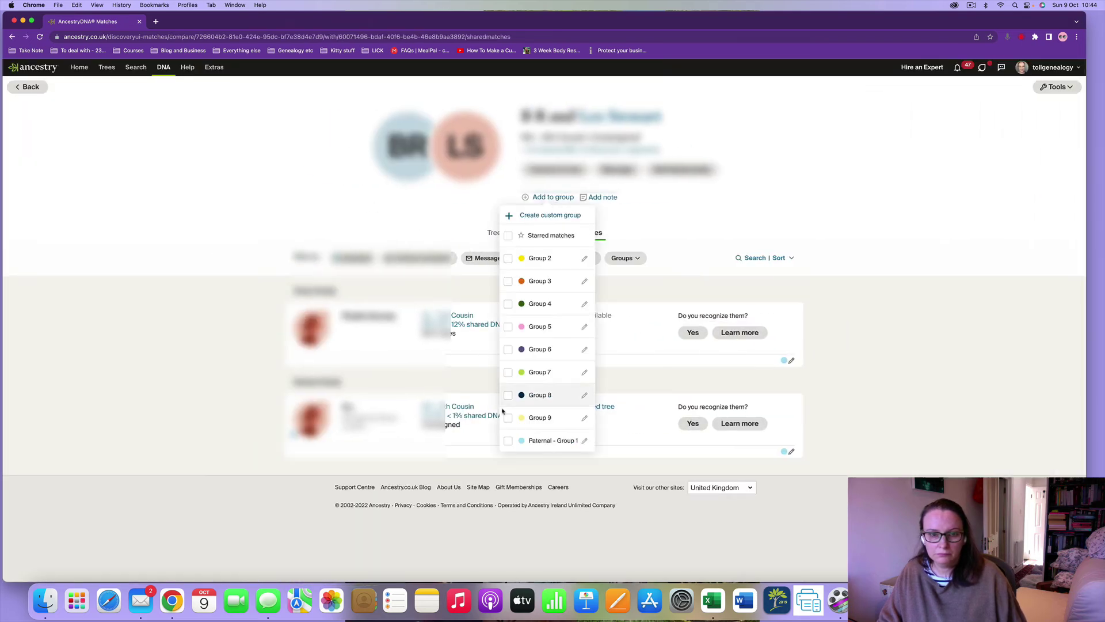
left_click(33, 92)
Step: Open the ungrouped 31 cM match on Parent 2's side, check its group options and return to the match list
scroll(224, 403, "down", 15)
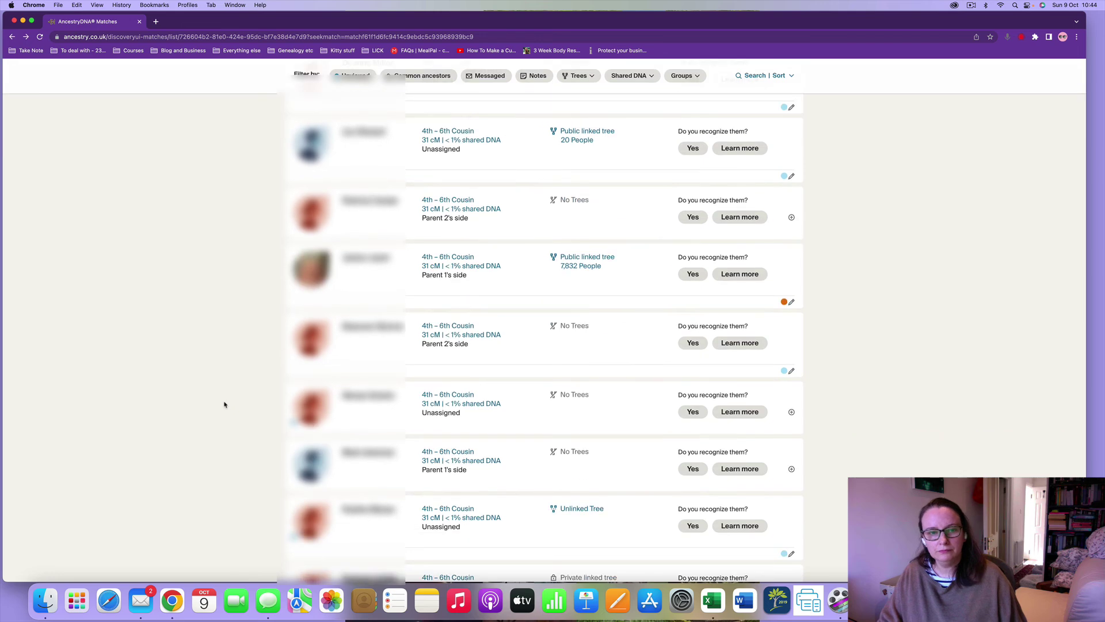
scroll(224, 405, "down", 10)
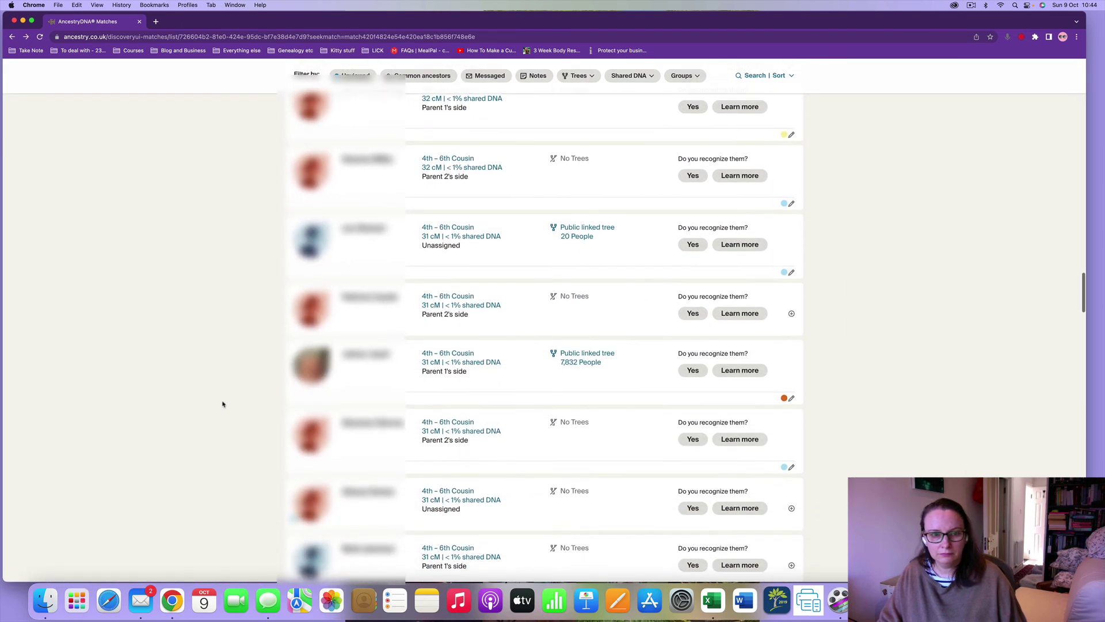
left_click(364, 291)
left_click(540, 198)
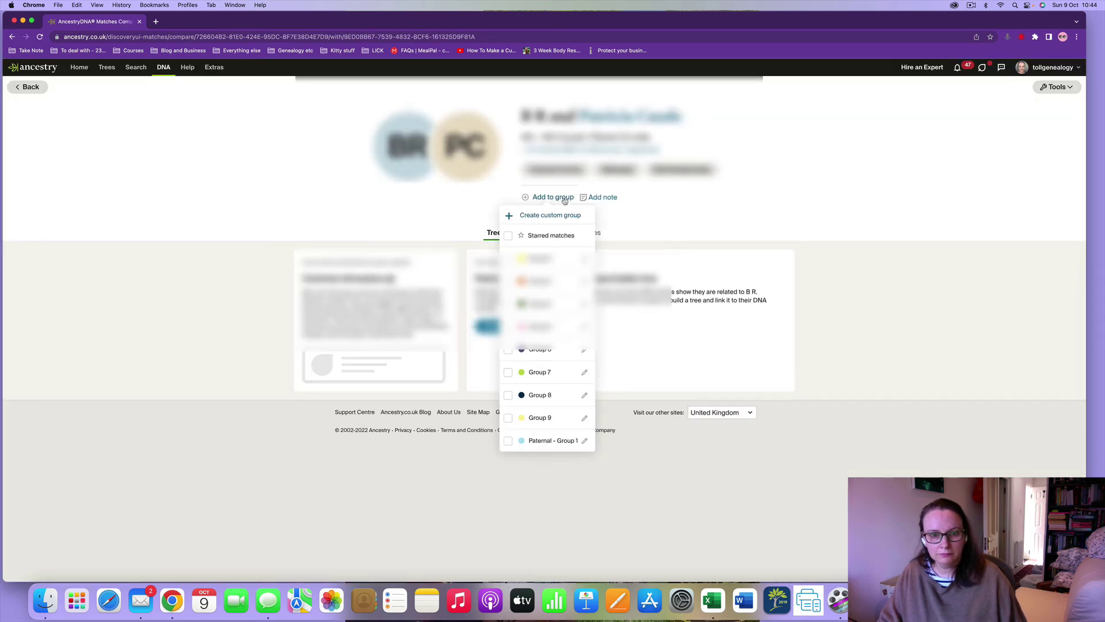
left_click(540, 198)
key("super+bracketleft")
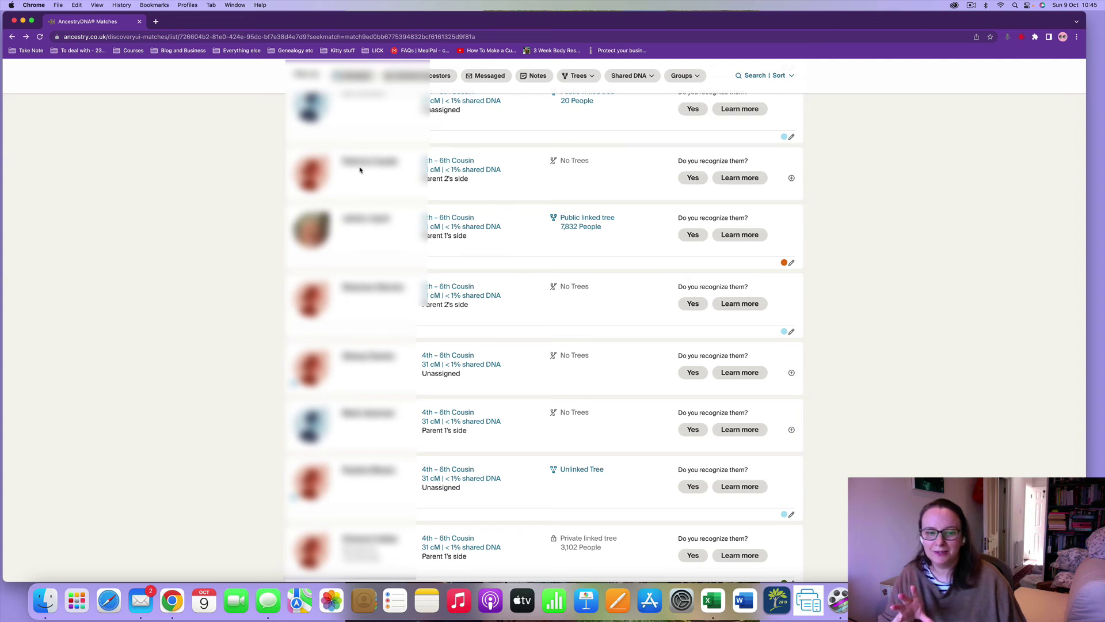
Step: Check the unassigned 31 cM match without a tree for shared matches and return to the match list
scroll(396, 269, "down", 5)
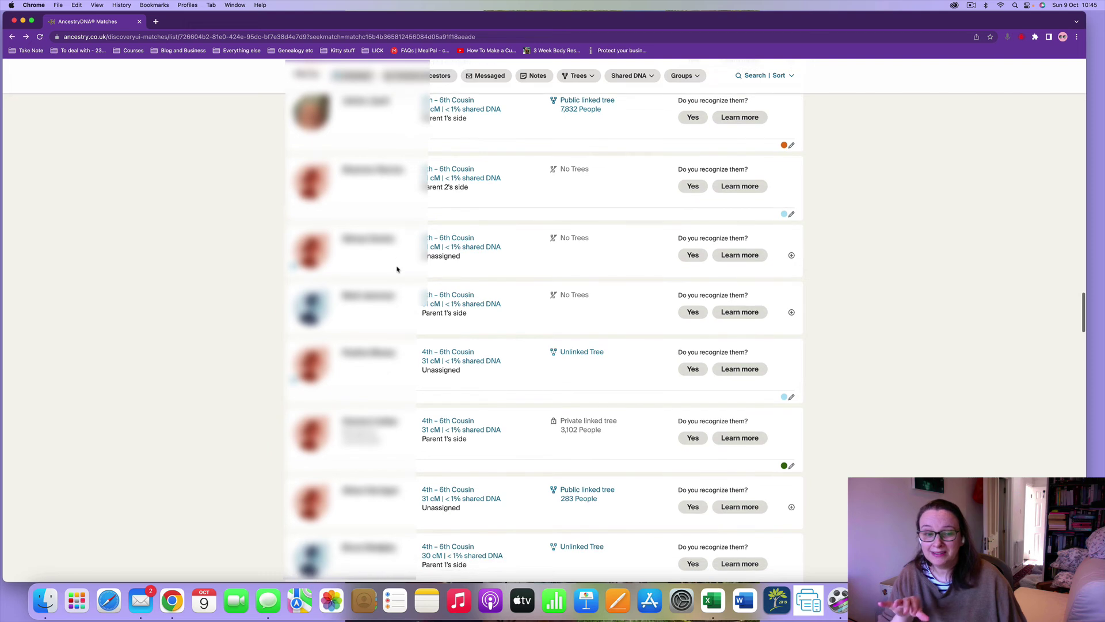
scroll(396, 270, "up", 2)
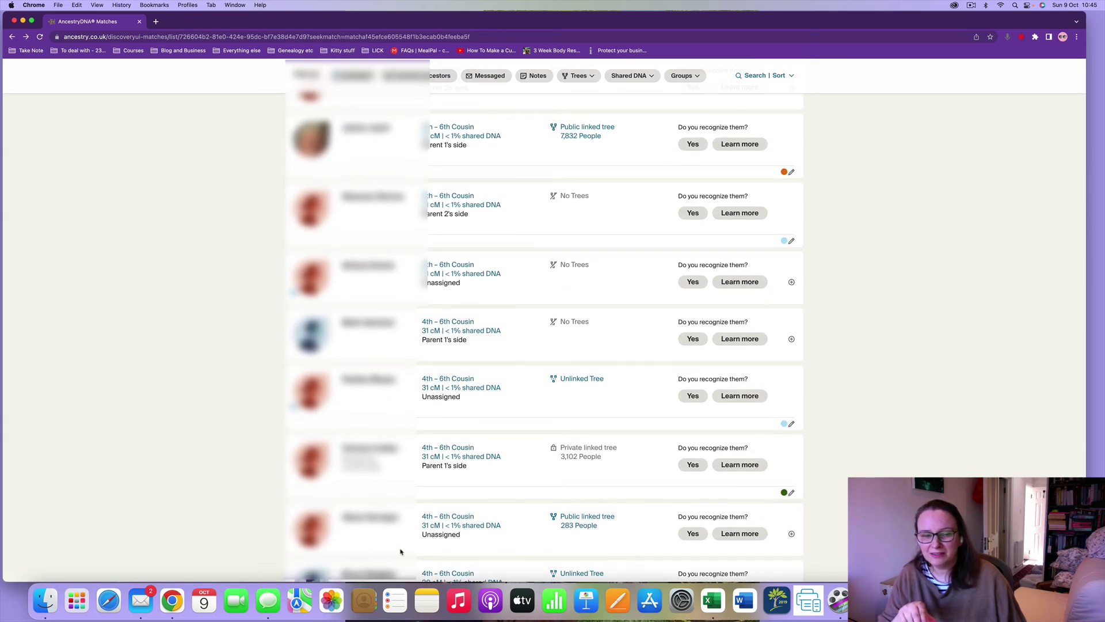
left_click(368, 267)
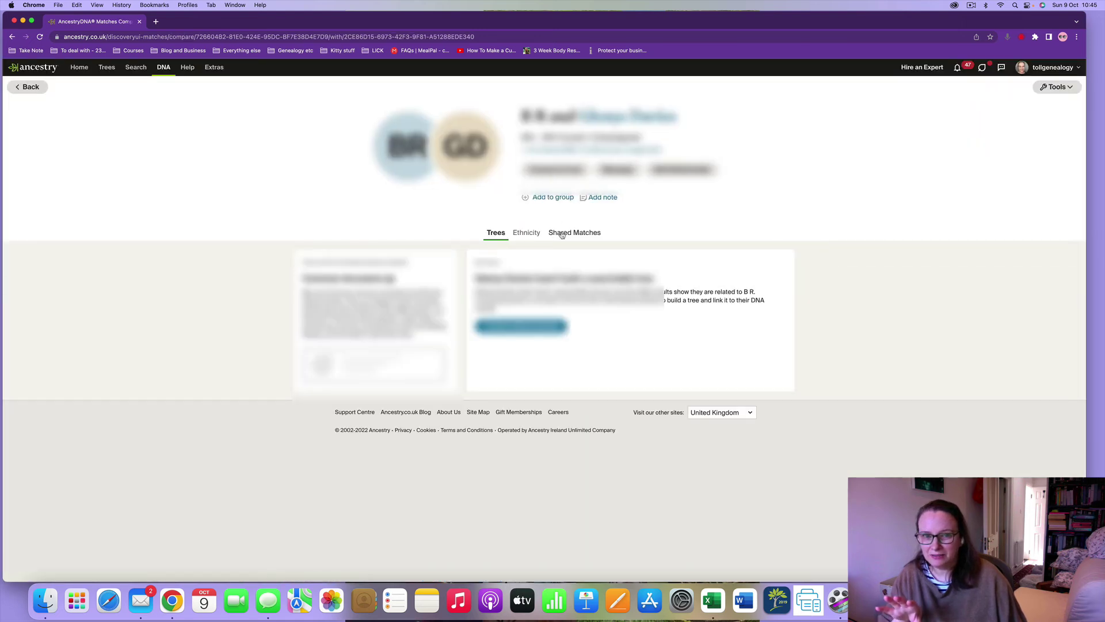
left_click(562, 234)
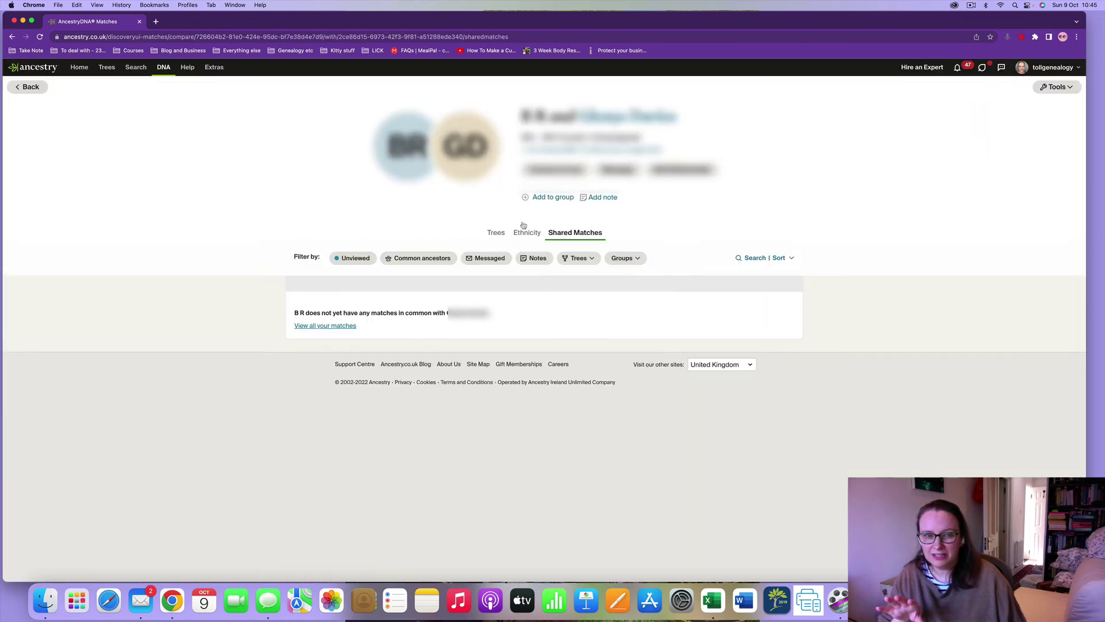
left_click(16, 86)
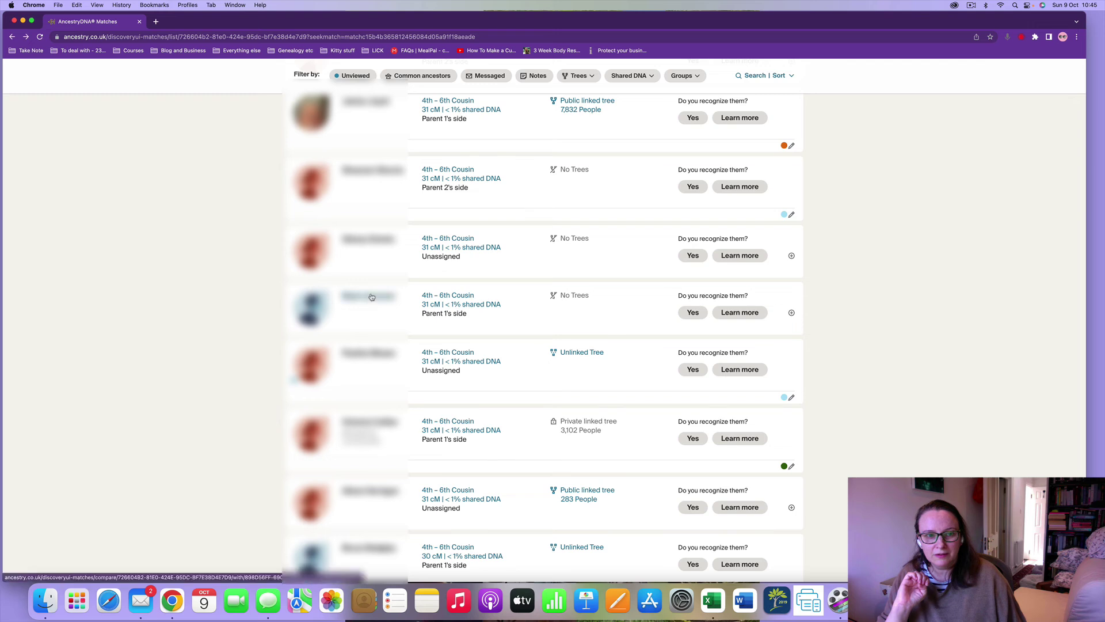
Step: Examine the shared matches of the ungrouped 31 cM match on Parent 1's side and return to the match list
left_click(372, 297)
left_click(572, 233)
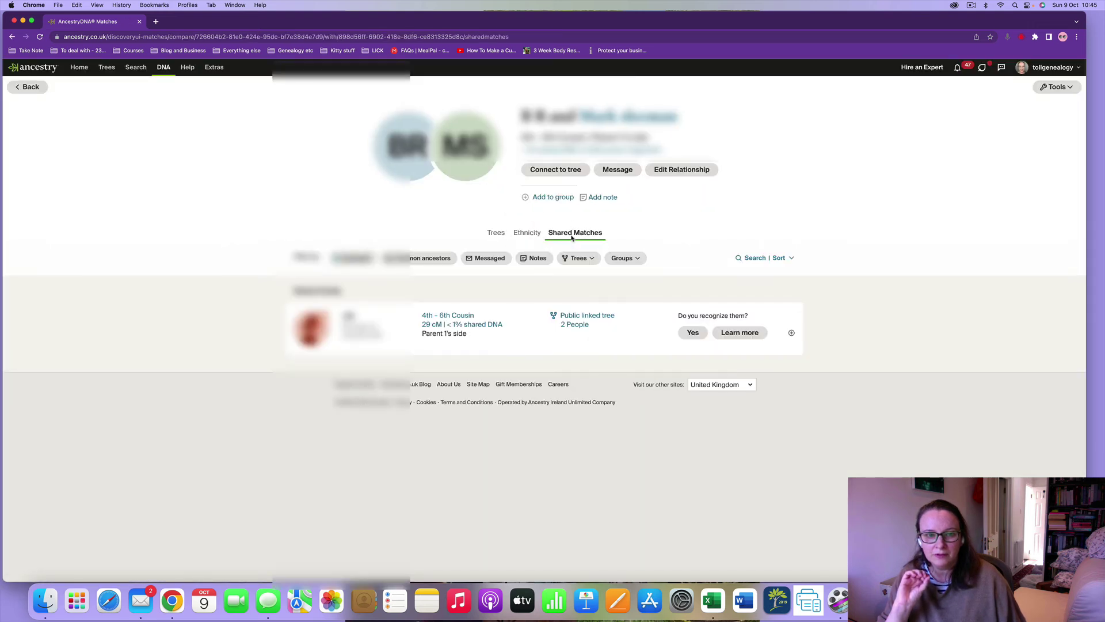
left_click(18, 89)
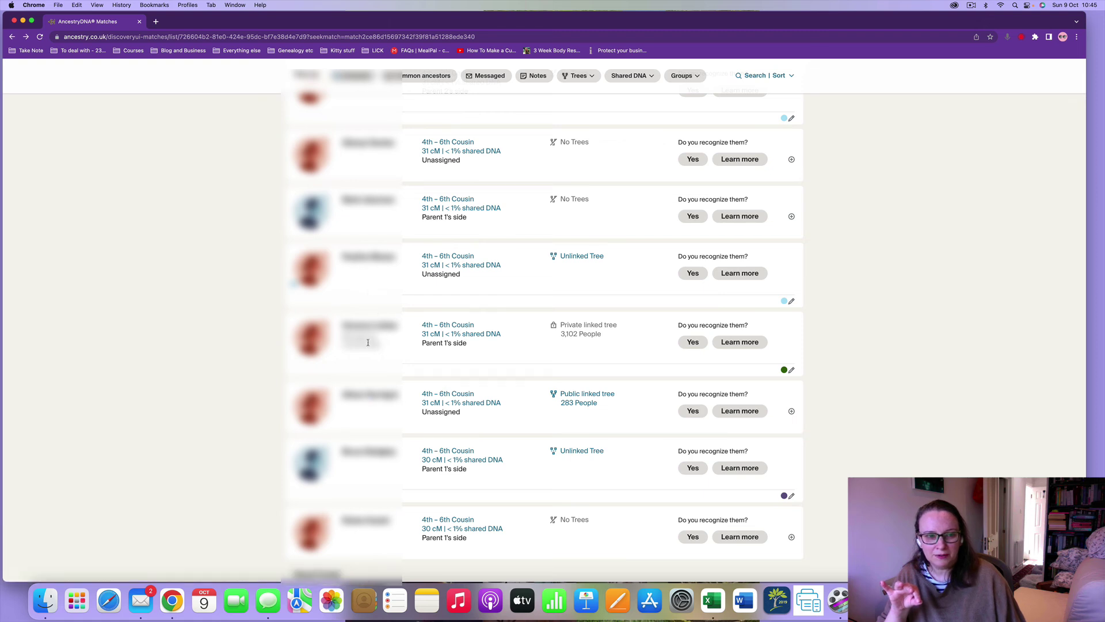
Step: Check the unassigned 31 cM match with the 283-person tree for shared matches and return to the match list
left_click(362, 395)
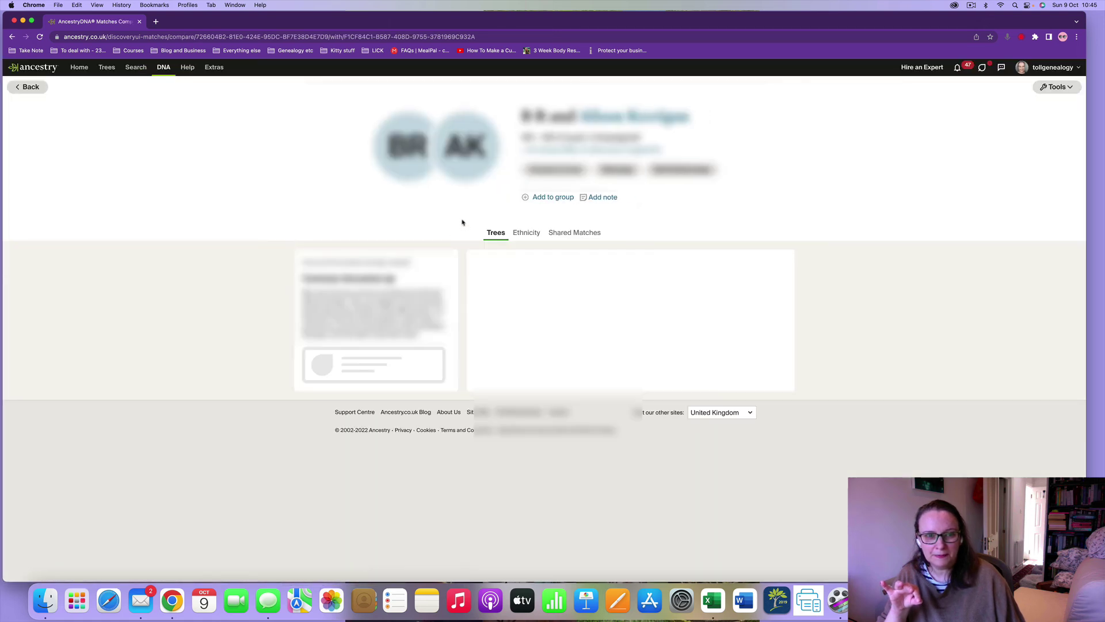
left_click(593, 237)
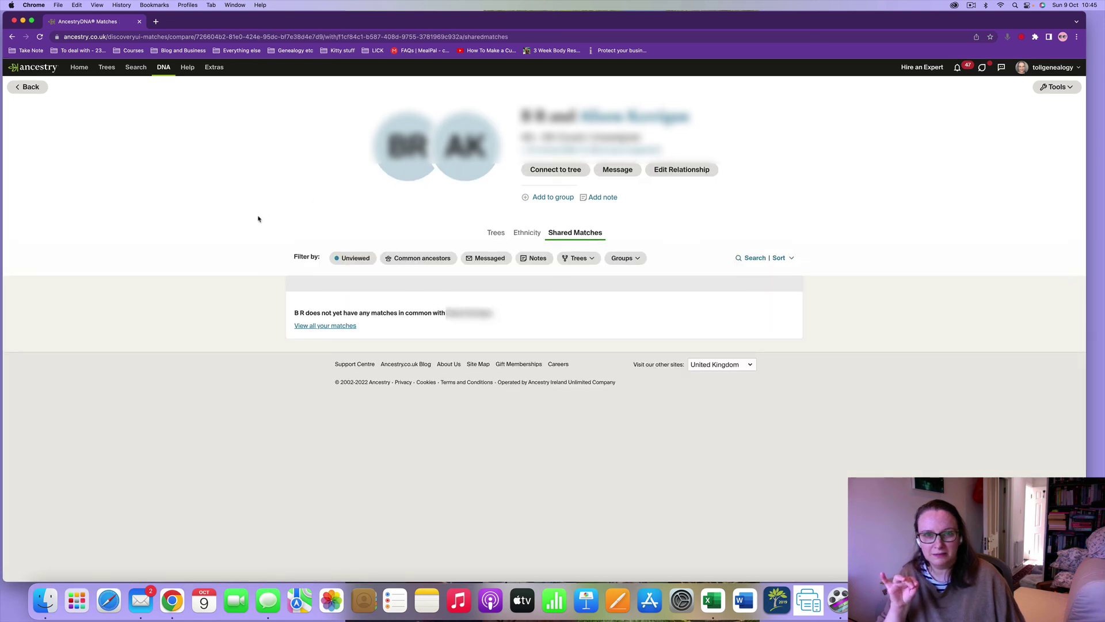
left_click(30, 87)
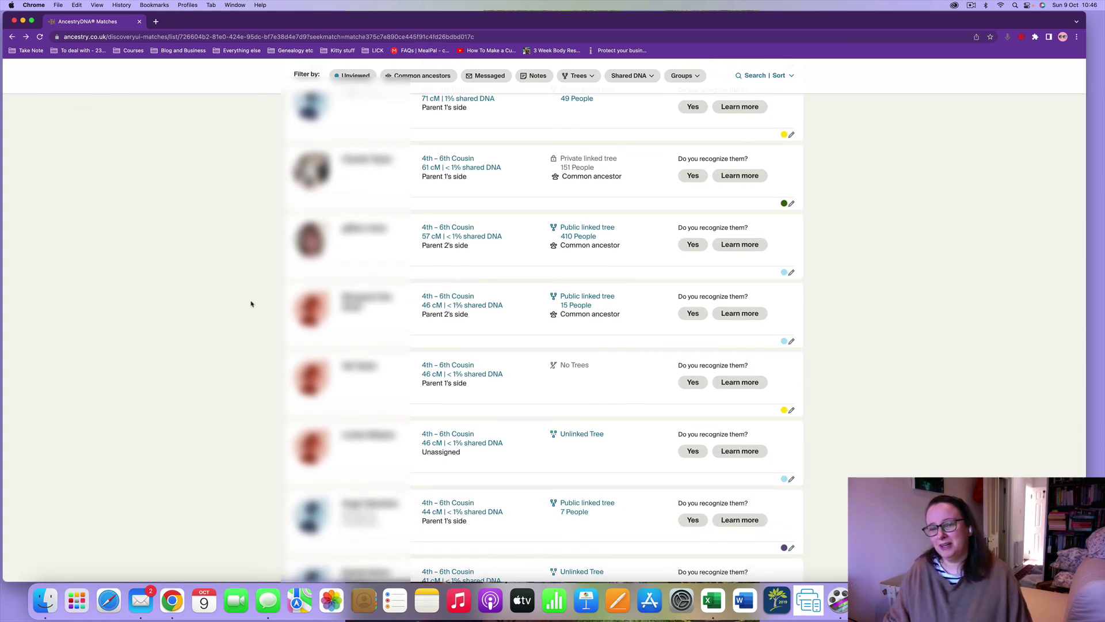
Step: Review the group colours assigned to the matches from the closest relatives down to about 40 cM
scroll(251, 304, "down", 5)
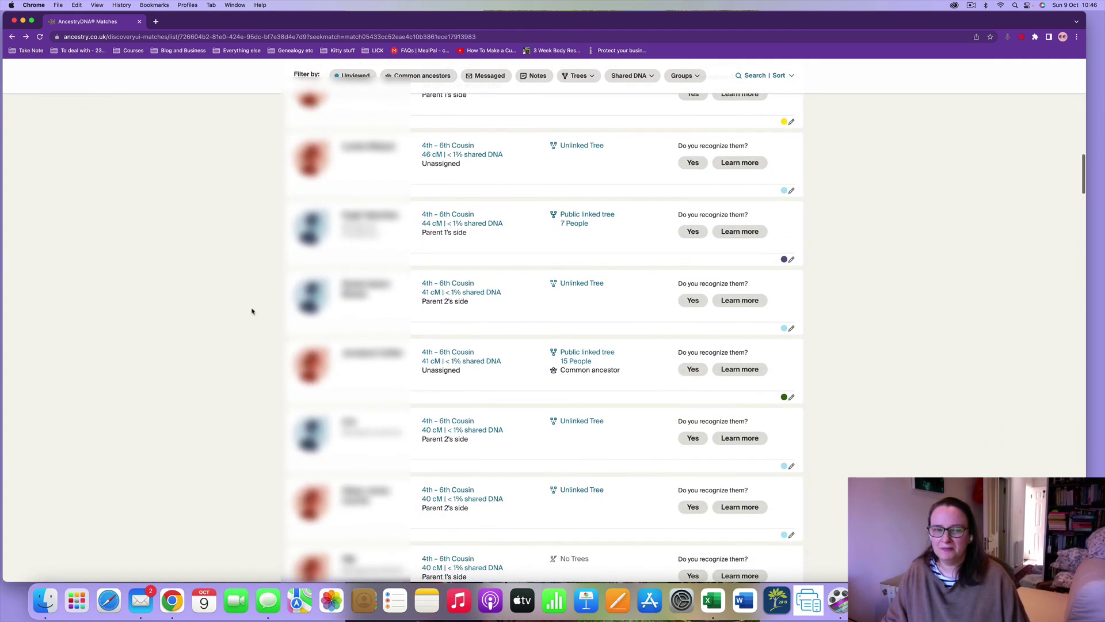
scroll(252, 311, "up", 4)
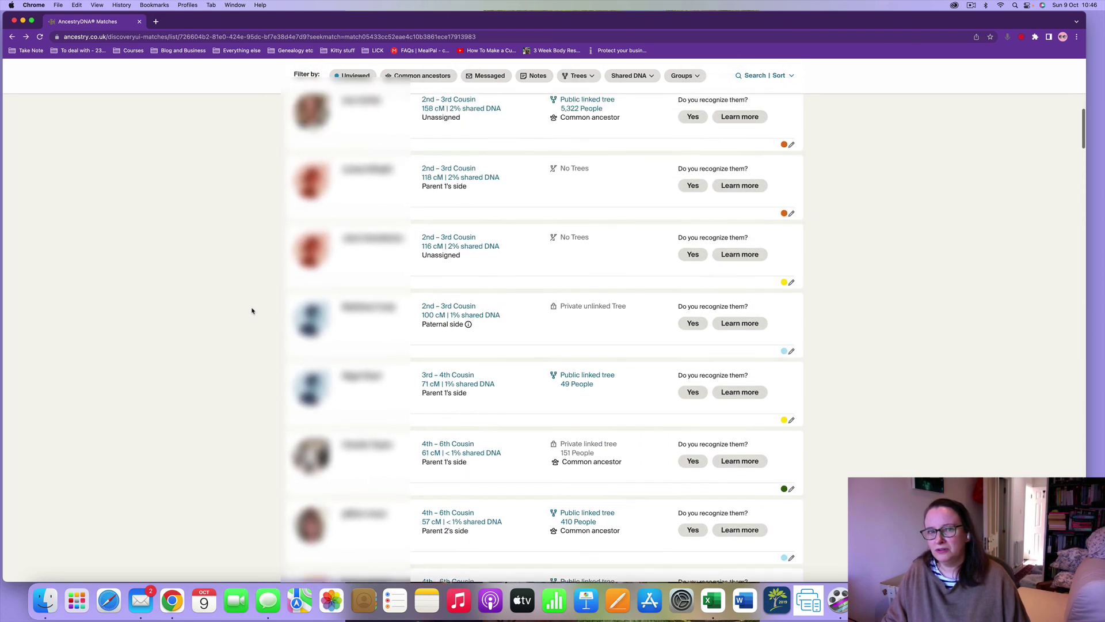
scroll(251, 311, "up", 5)
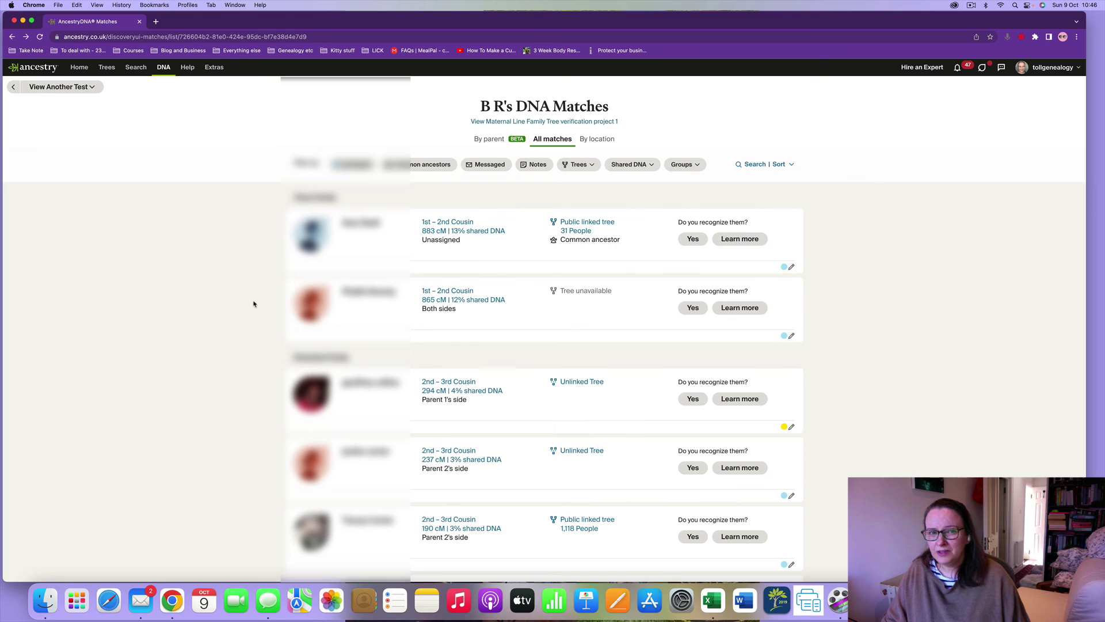
scroll(254, 303, "down", 5)
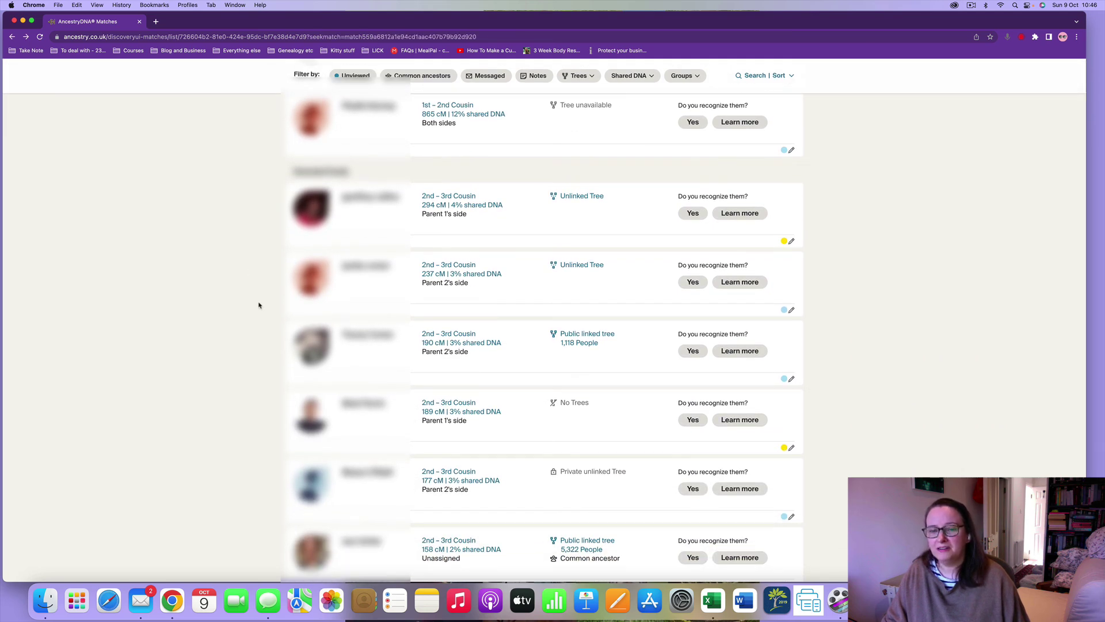
scroll(259, 305, "down", 1)
scroll(259, 304, "down", 2)
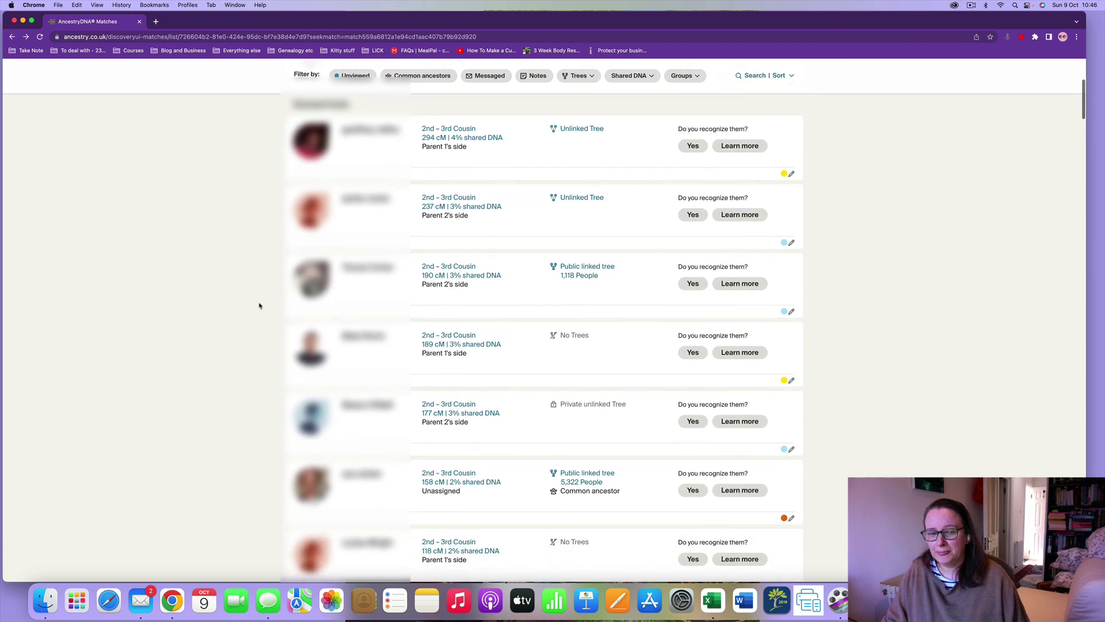
Step: Check the full list of custom groups in the match list's group filter and close it without applying a filter
scroll(259, 304, "up", 8)
left_click(682, 165)
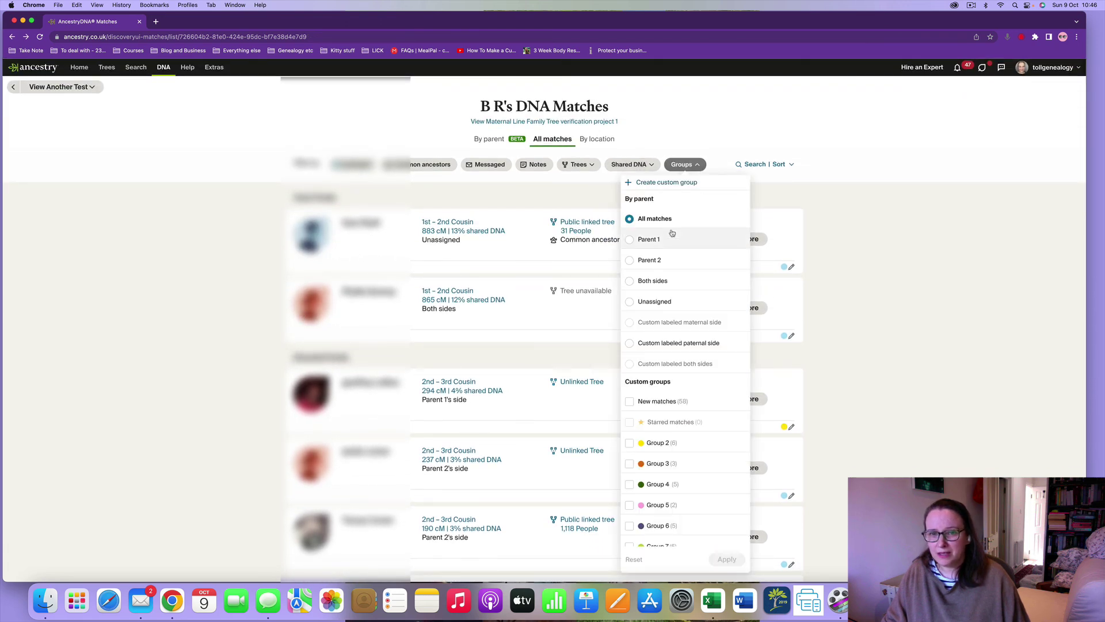
scroll(686, 357, "down", 5)
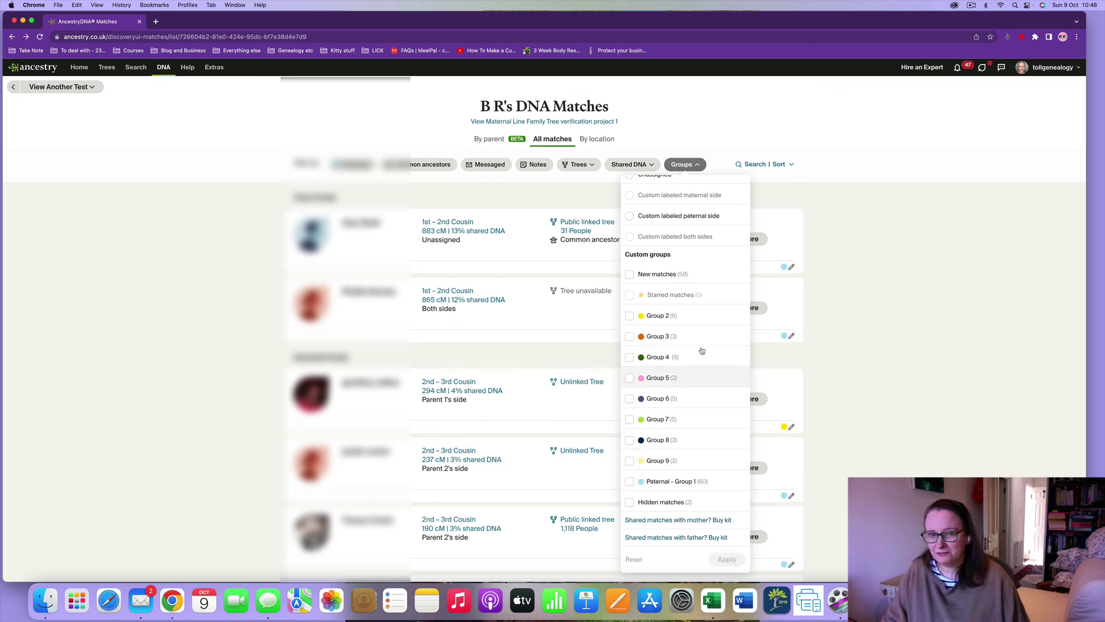
left_click(853, 329)
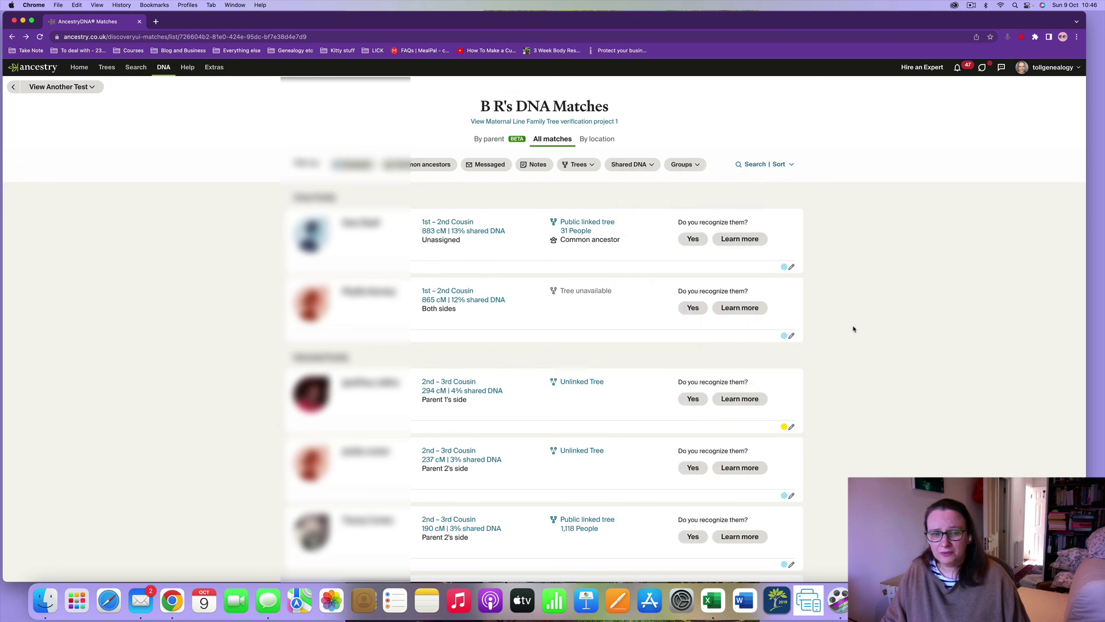
scroll(869, 368, "down", 1)
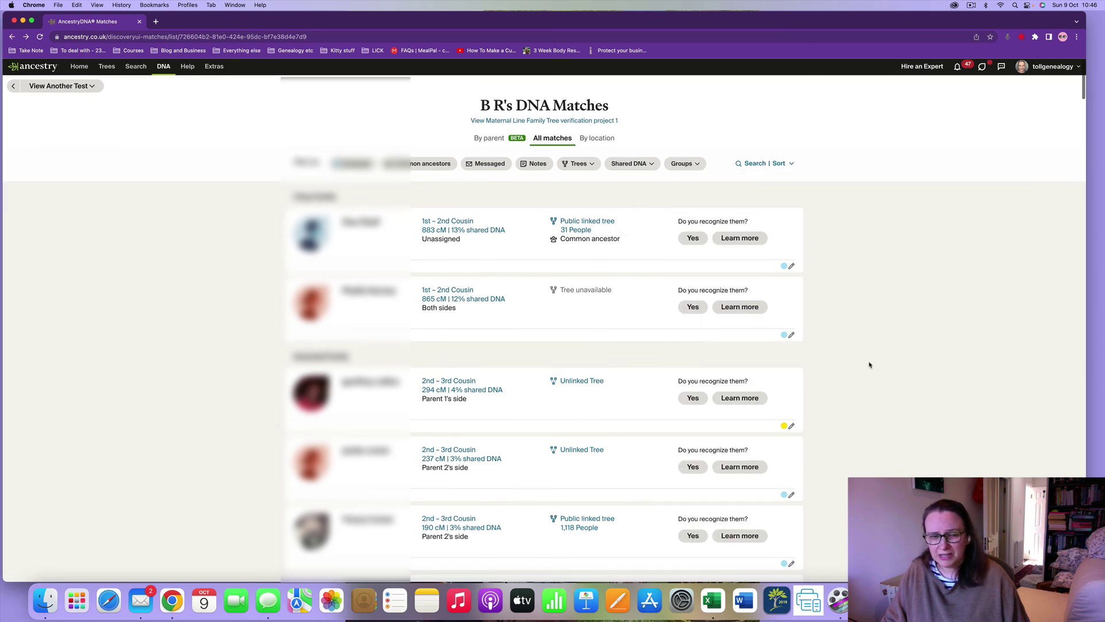
scroll(889, 395, "down", 8)
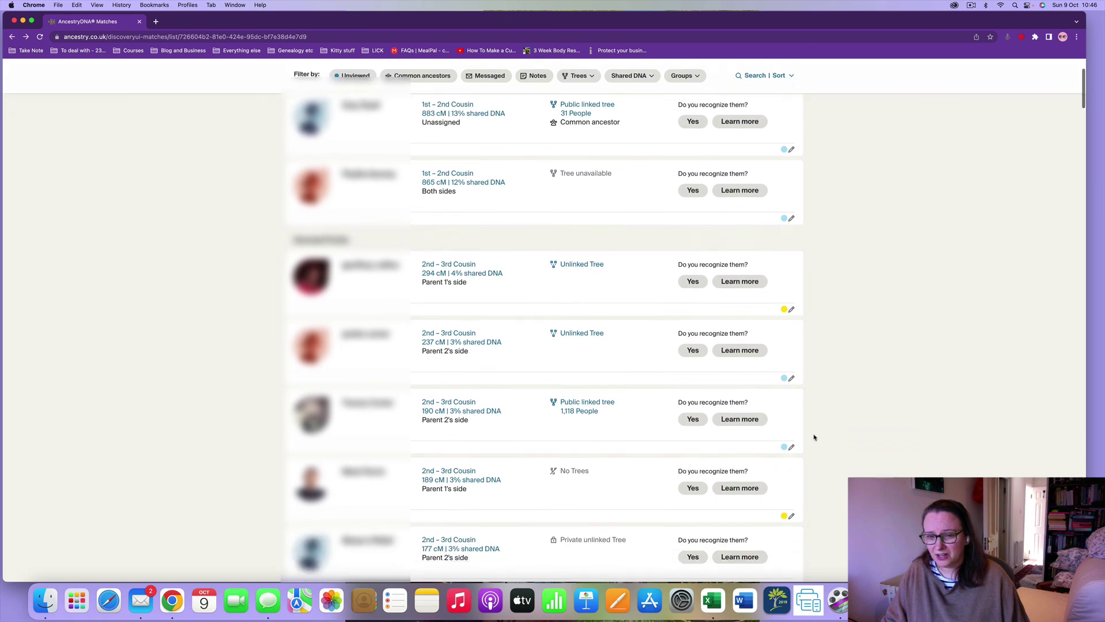
scroll(814, 440, "up", 5)
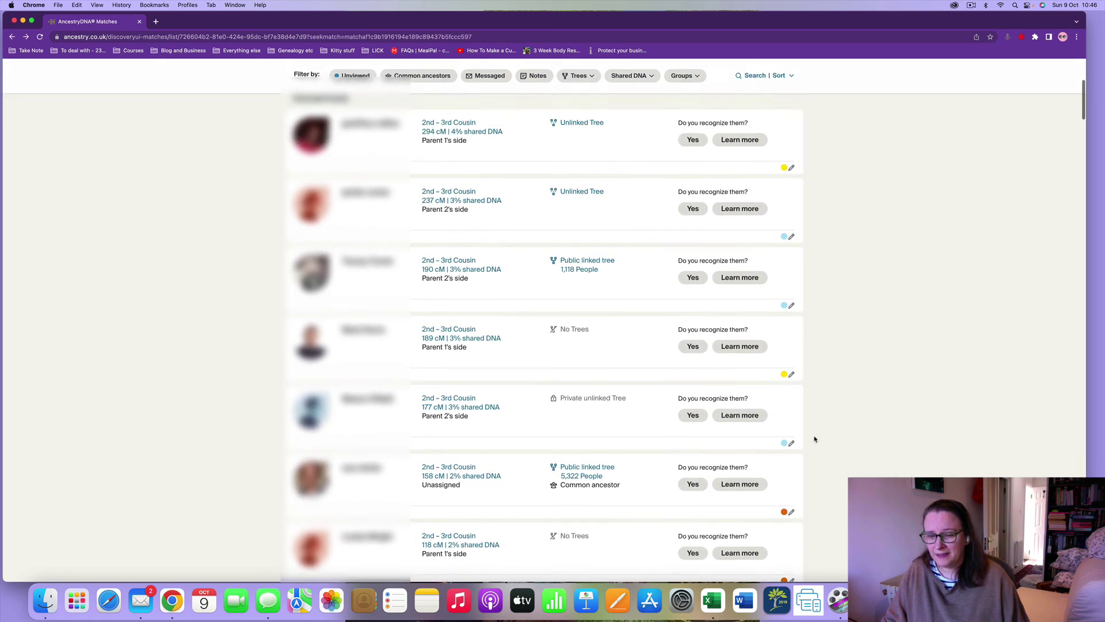
scroll(816, 440, "up", 2)
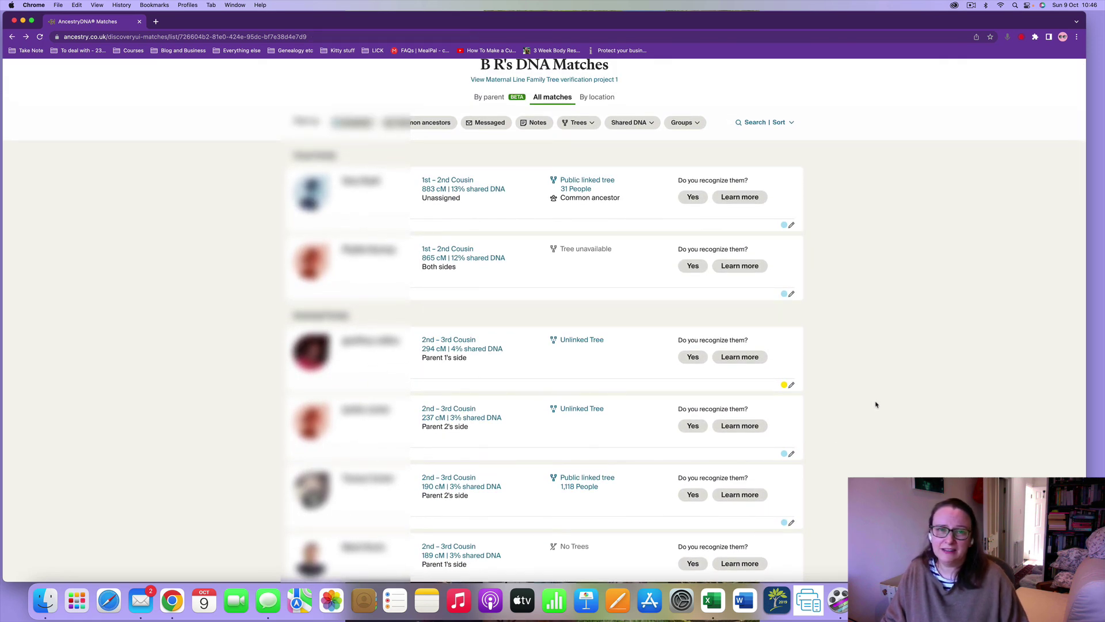